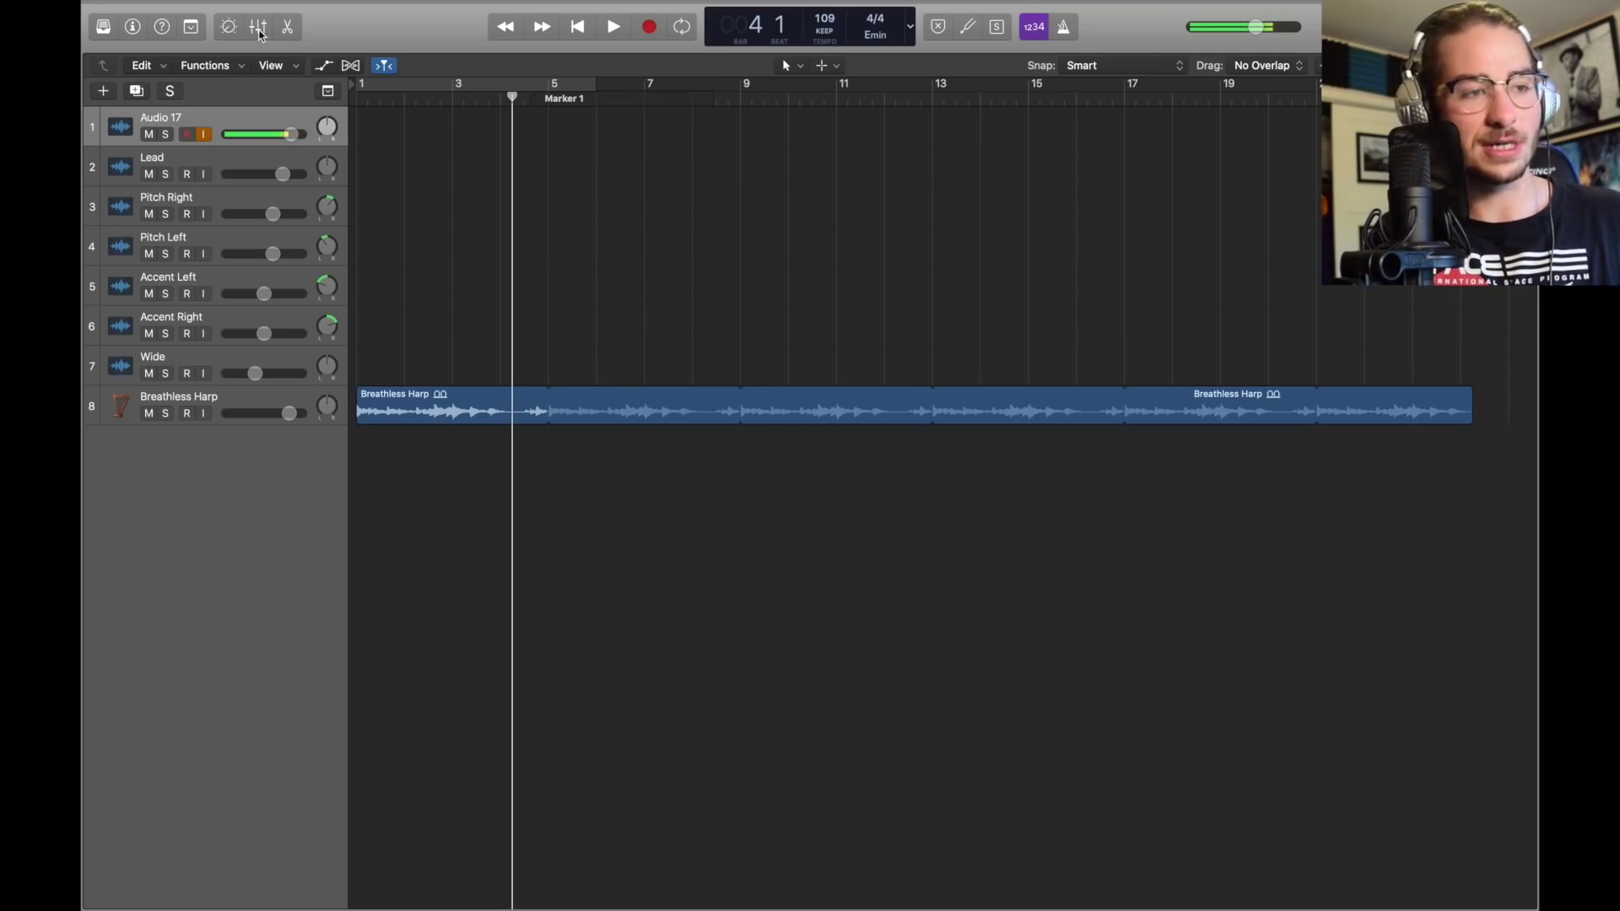
- Create an audio track named Dry, show the mixer, and place the track directly below Lead
{"action": "left_click", "coordinate": [279, 10]}
{"action": "left_click", "coordinate": [342, 42]}
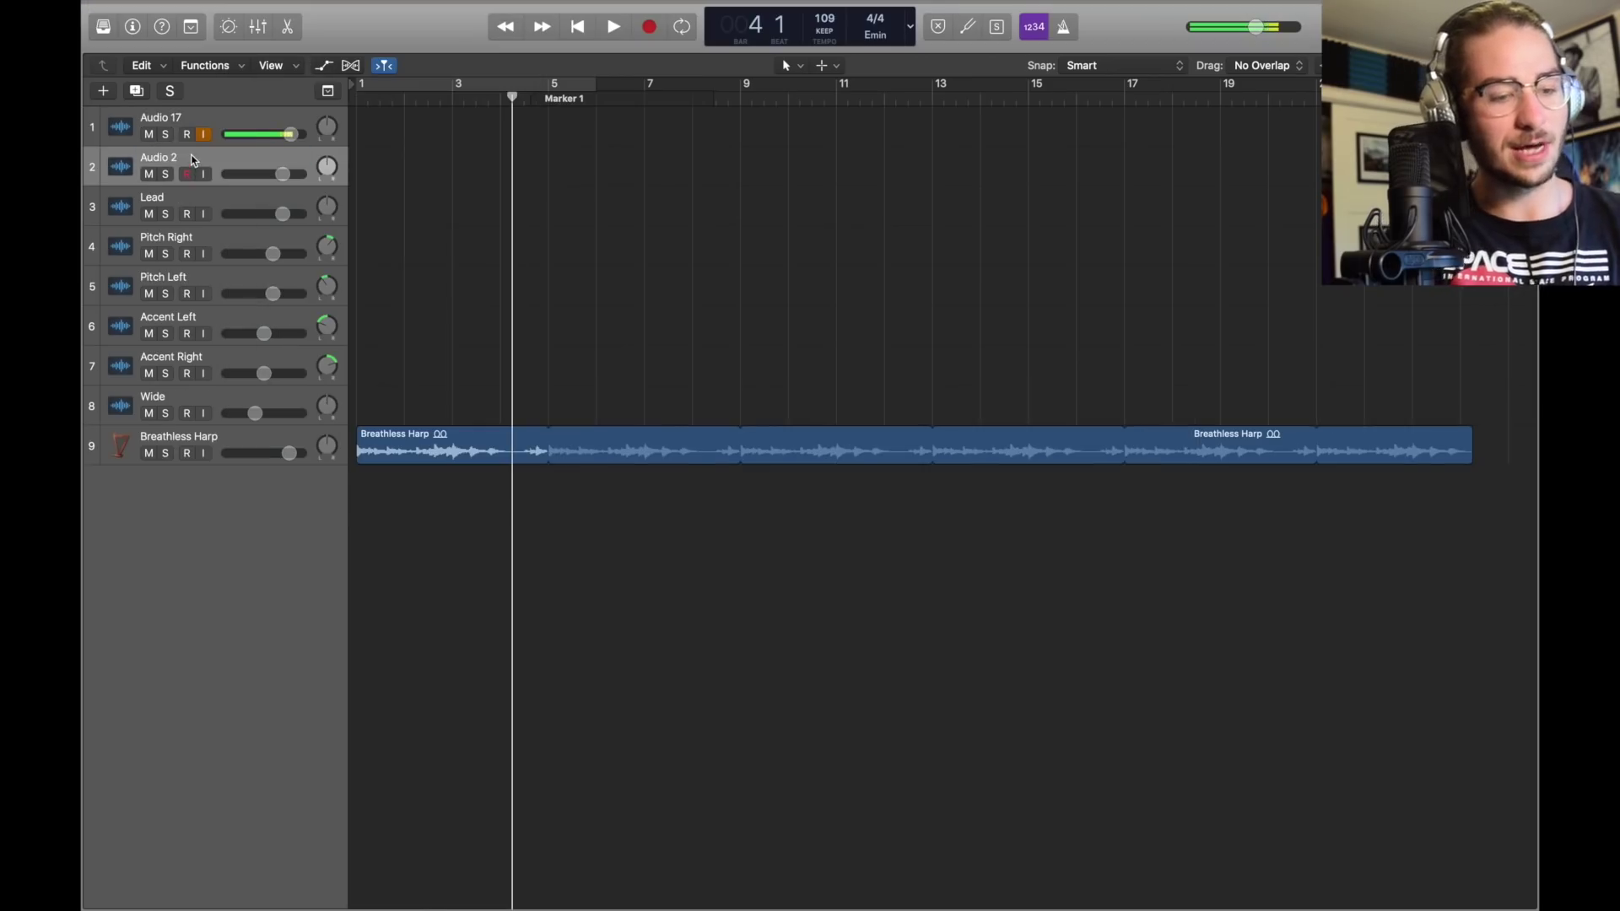
{"action": "left_click", "coordinate": [259, 27]}
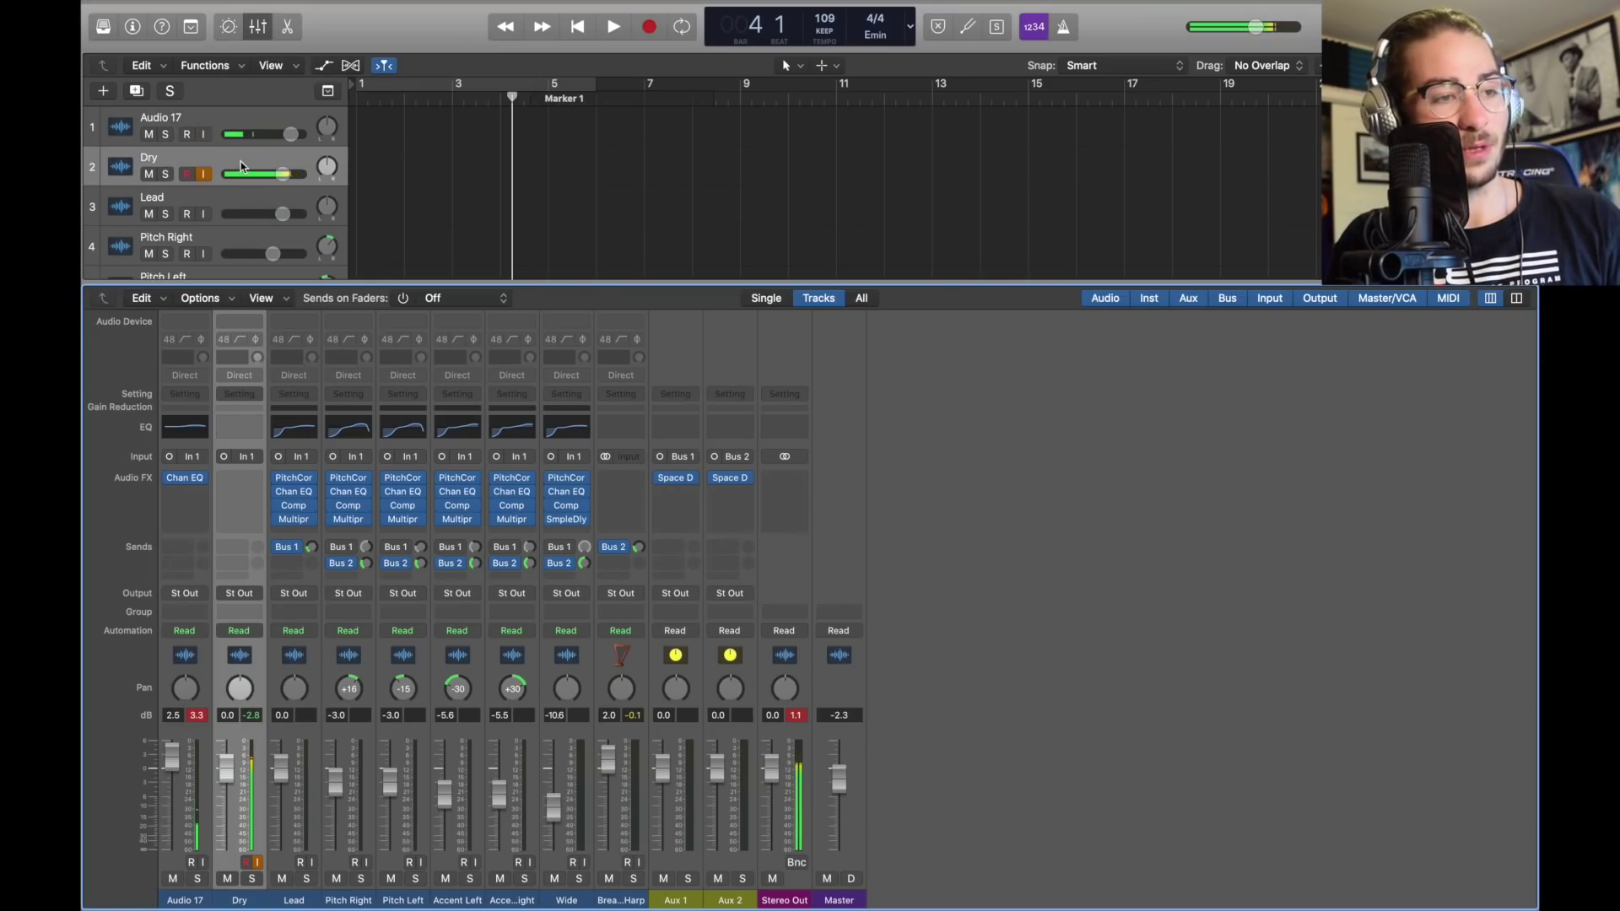
{"action": "left_click_drag", "start_coordinate": [241, 166], "coordinate": [240, 211]}
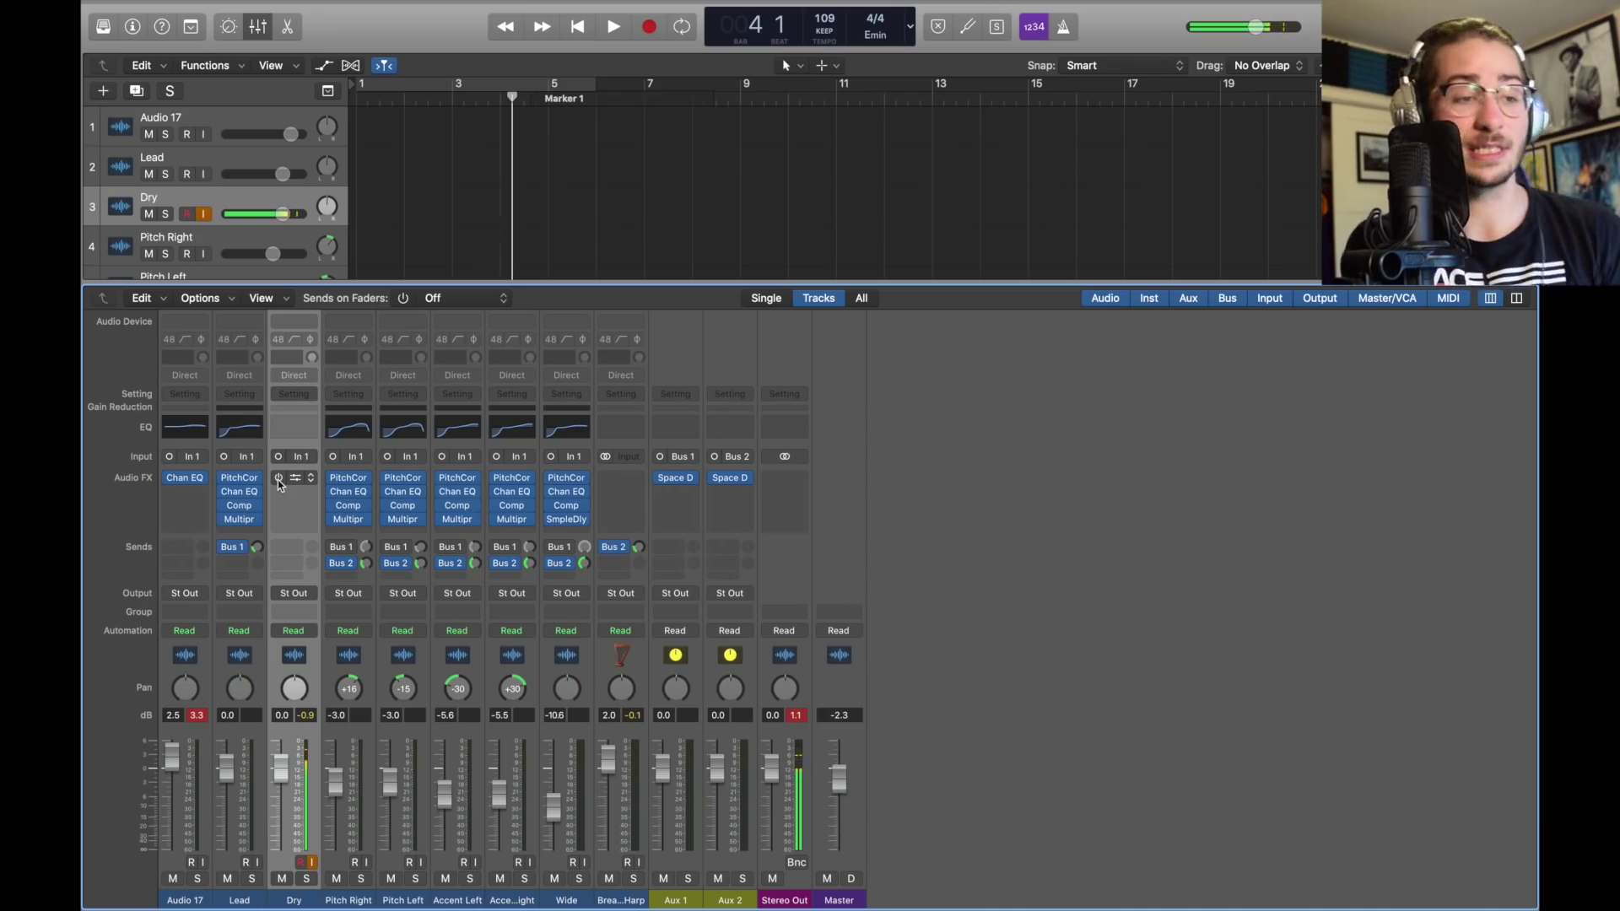
- Insert Pitch Correction on the Dry track with root E and the natural min scale
{"action": "left_click", "coordinate": [311, 479]}
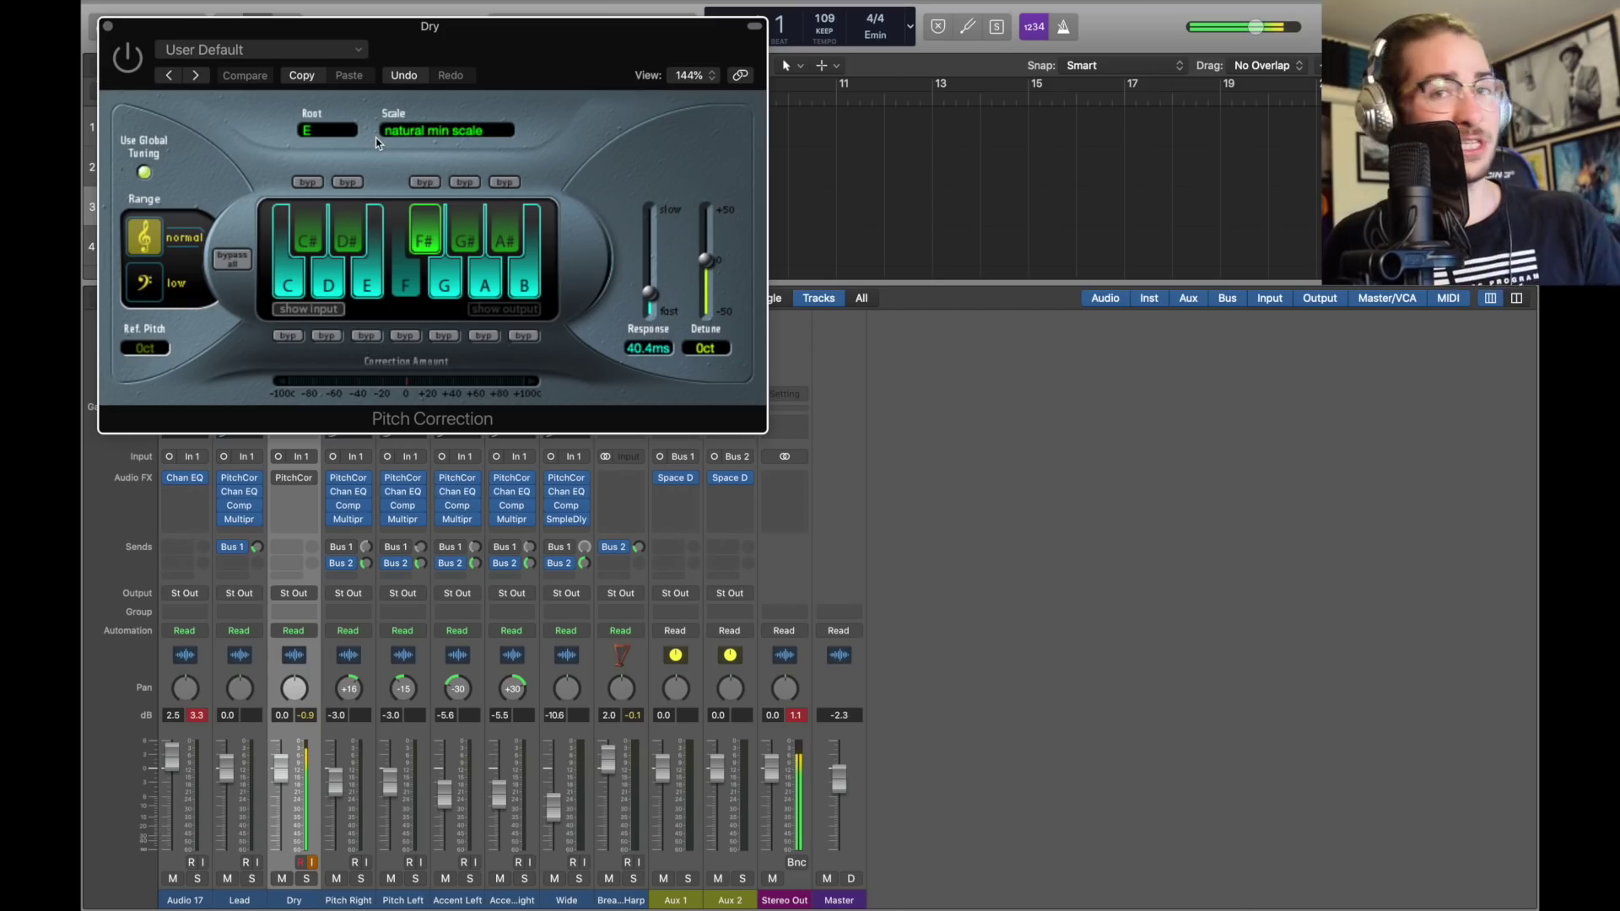
{"action": "left_click", "coordinate": [446, 131]}
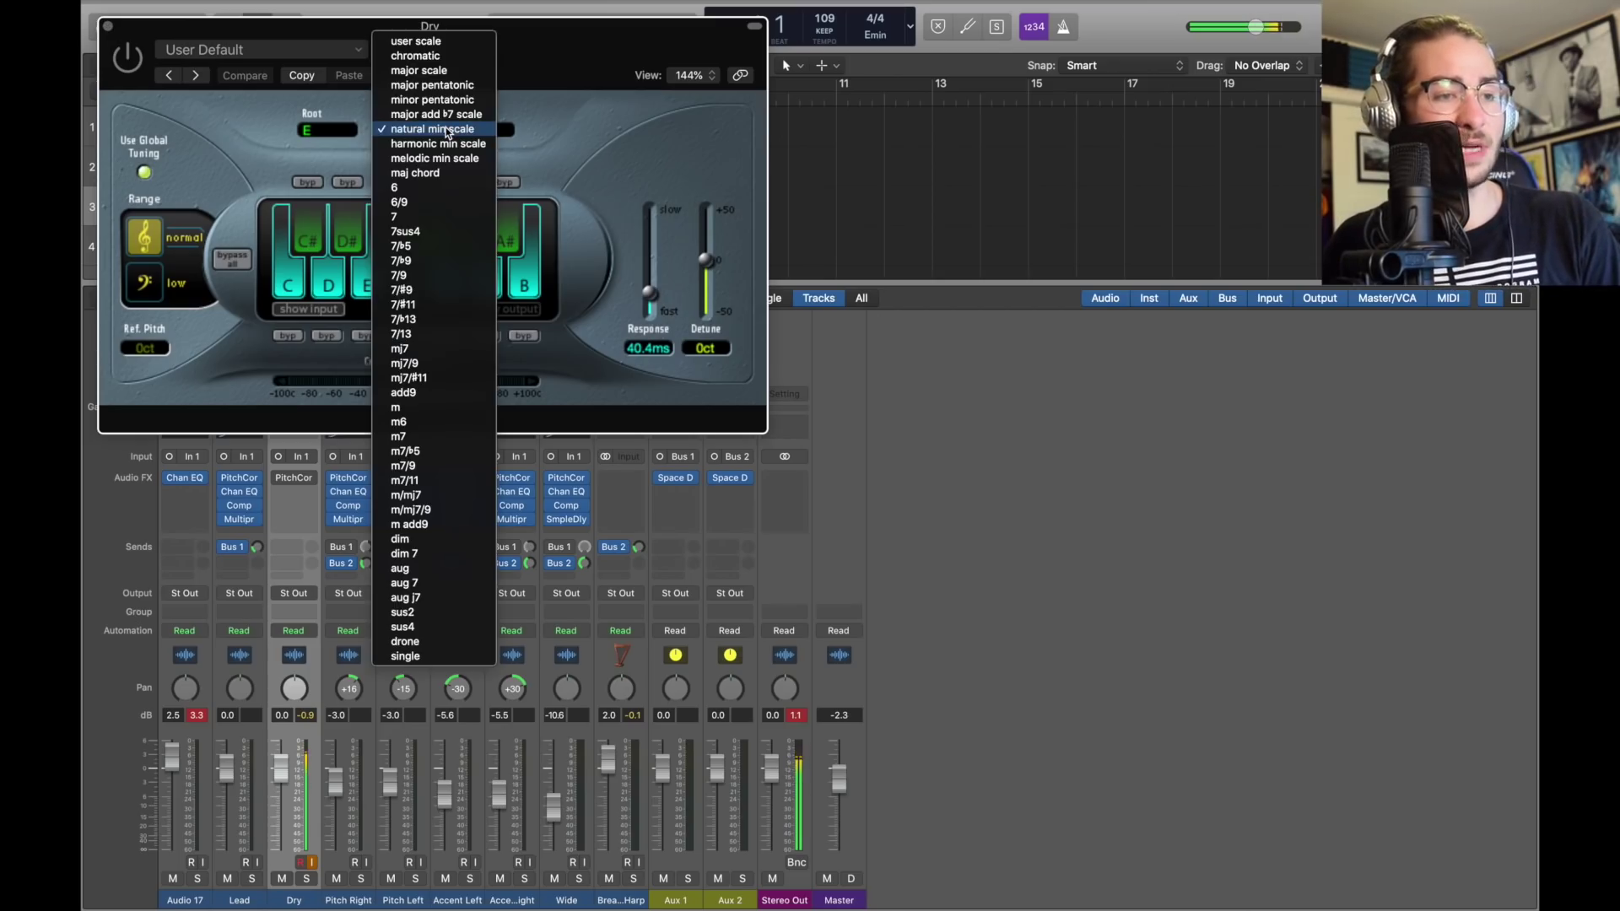
{"action": "left_click", "coordinate": [535, 130]}
{"action": "left_click", "coordinate": [307, 135]}
{"action": "left_click", "coordinate": [277, 179]}
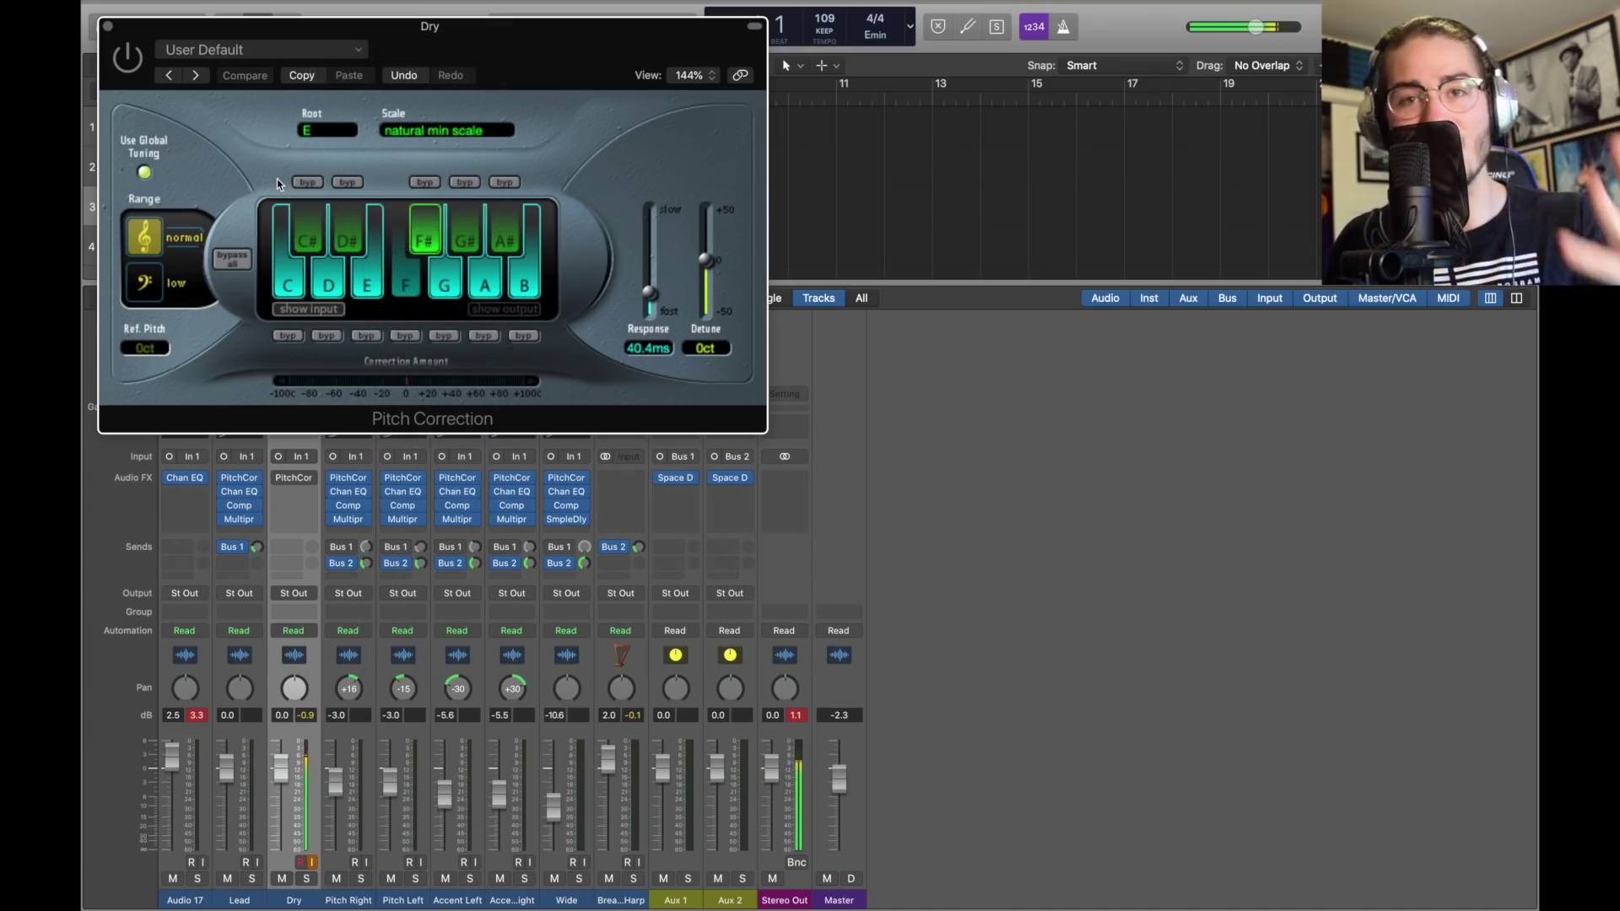
{"action": "left_click", "coordinate": [107, 26]}
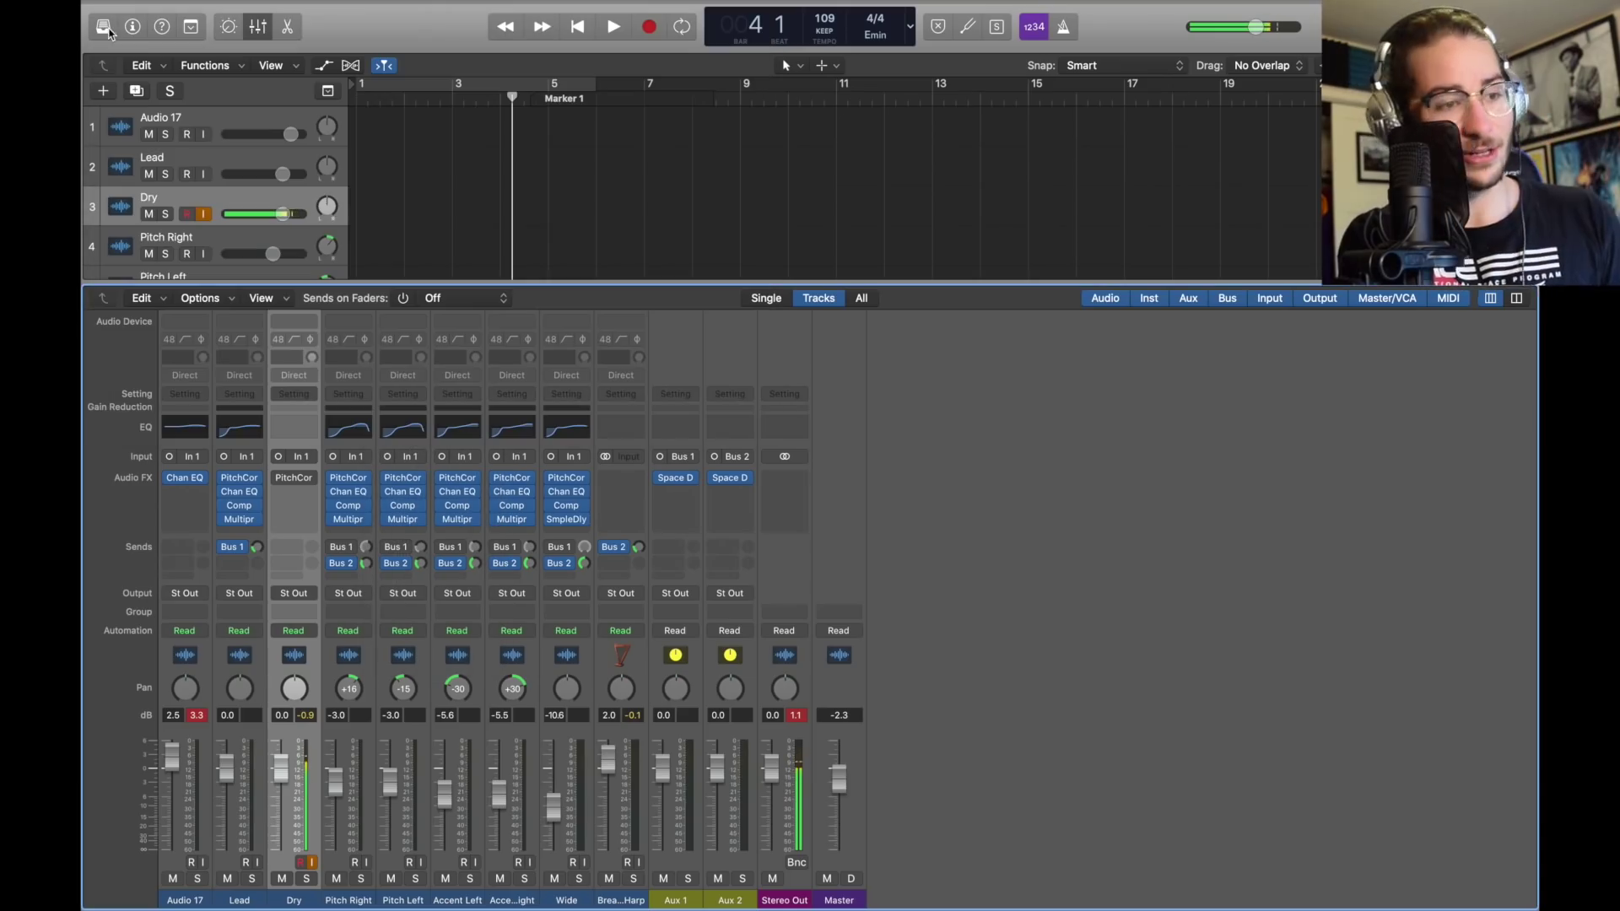
- Add a Channel EQ to the Dry track with -1.0 dB at 200 Hz, -0.5 dB at 500 Hz and +1.5 dB at 5000 Hz
{"action": "left_click", "coordinate": [297, 494]}
{"action": "mouse_move", "coordinate": [384, 692]}
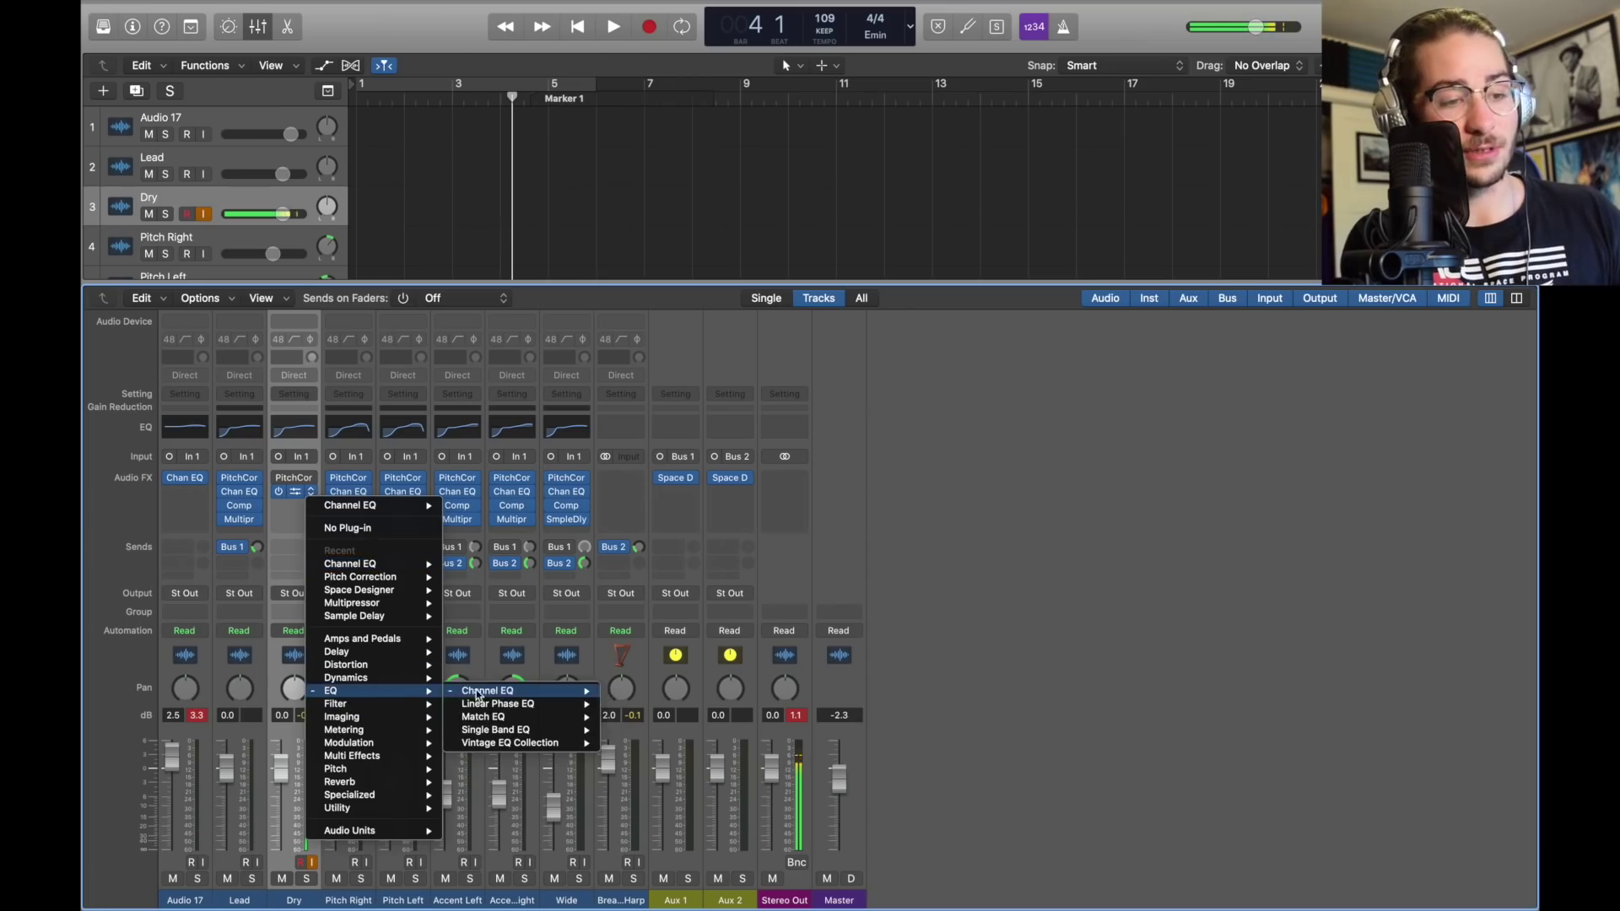
{"action": "left_click", "coordinate": [626, 690]}
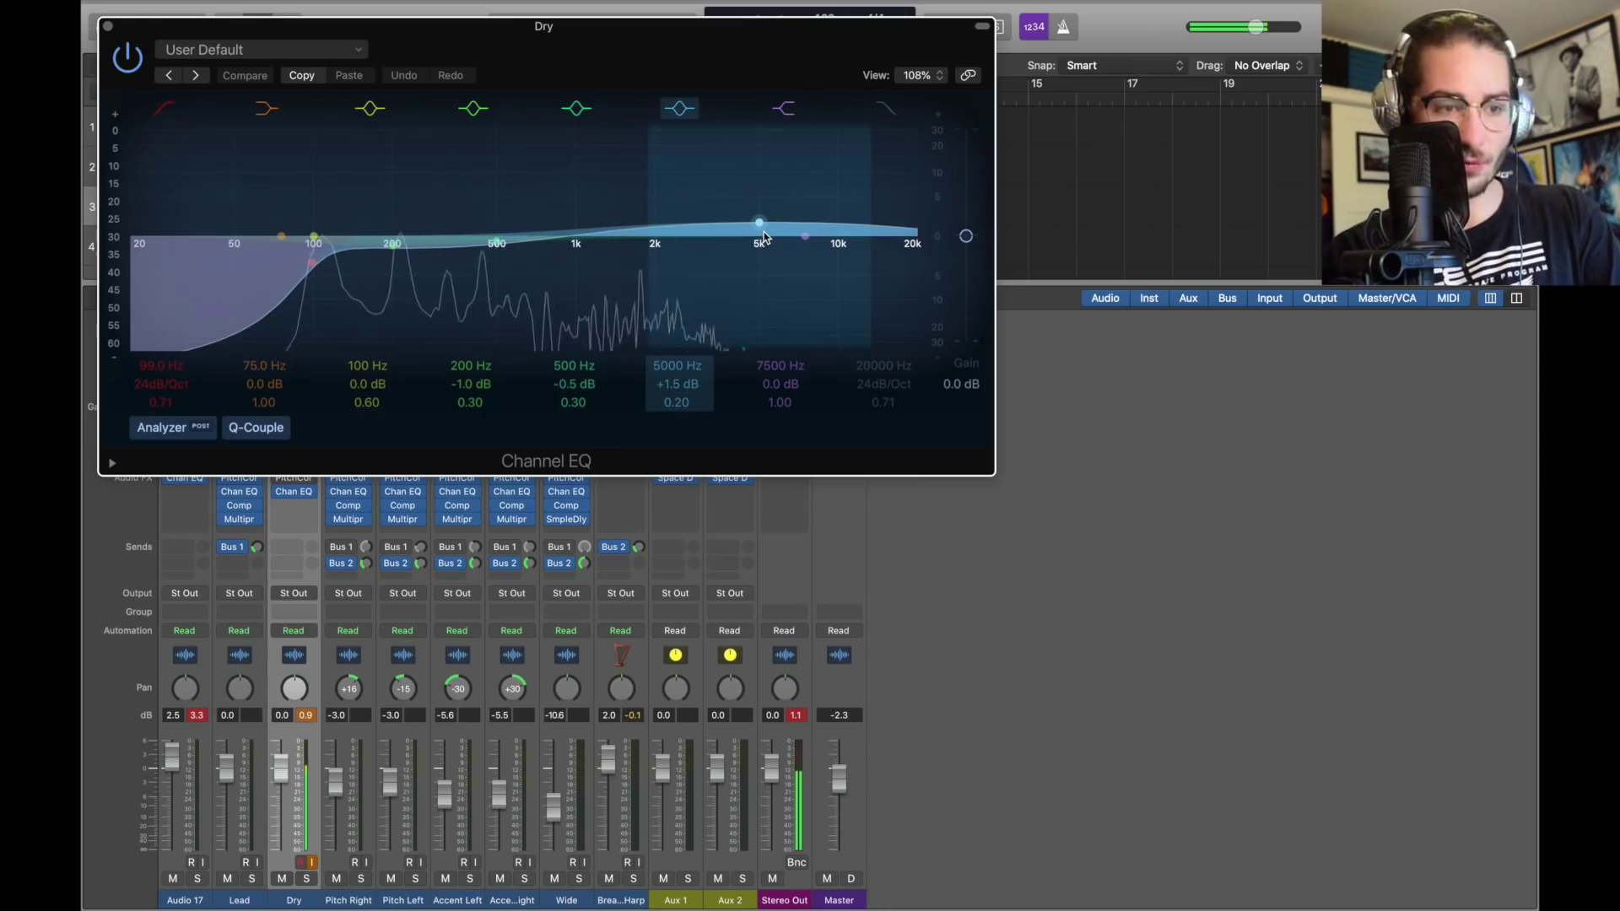
{"action": "double_click", "coordinate": [572, 367]}
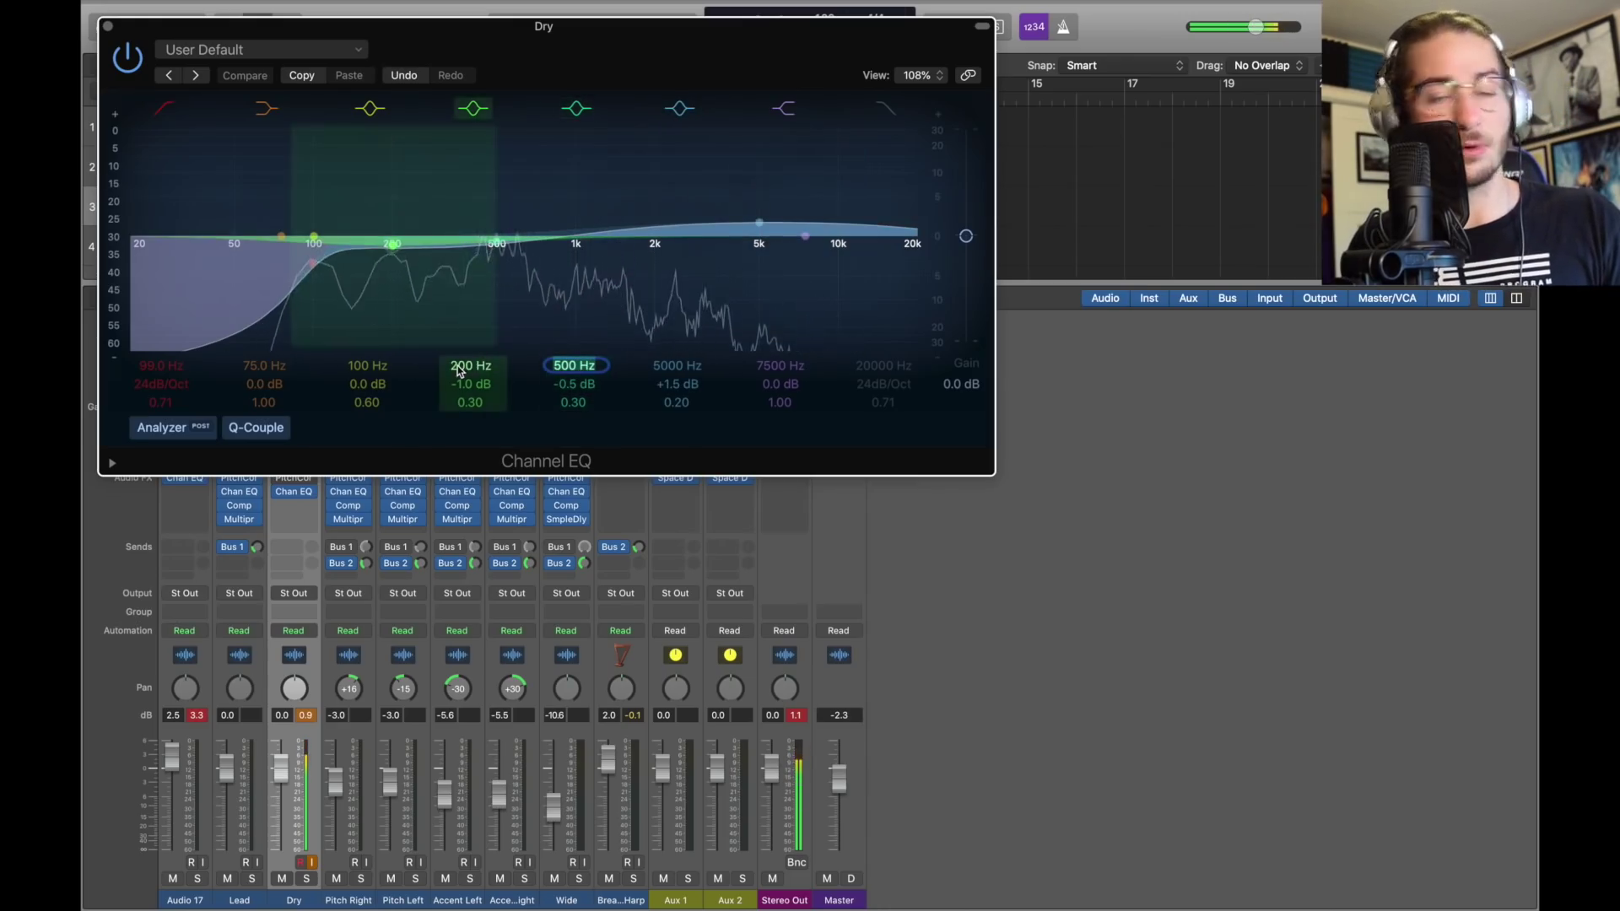
{"action": "left_click", "coordinate": [108, 26]}
- Copy the Lead track's Compressor to the Dry track and review its threshold, ratio, make-up, attack and release settings
{"action": "left_click_drag", "start_coordinate": [243, 506], "coordinate": [292, 506]}
{"action": "left_click", "coordinate": [294, 508]}
{"action": "mouse_move", "coordinate": [346, 692]}
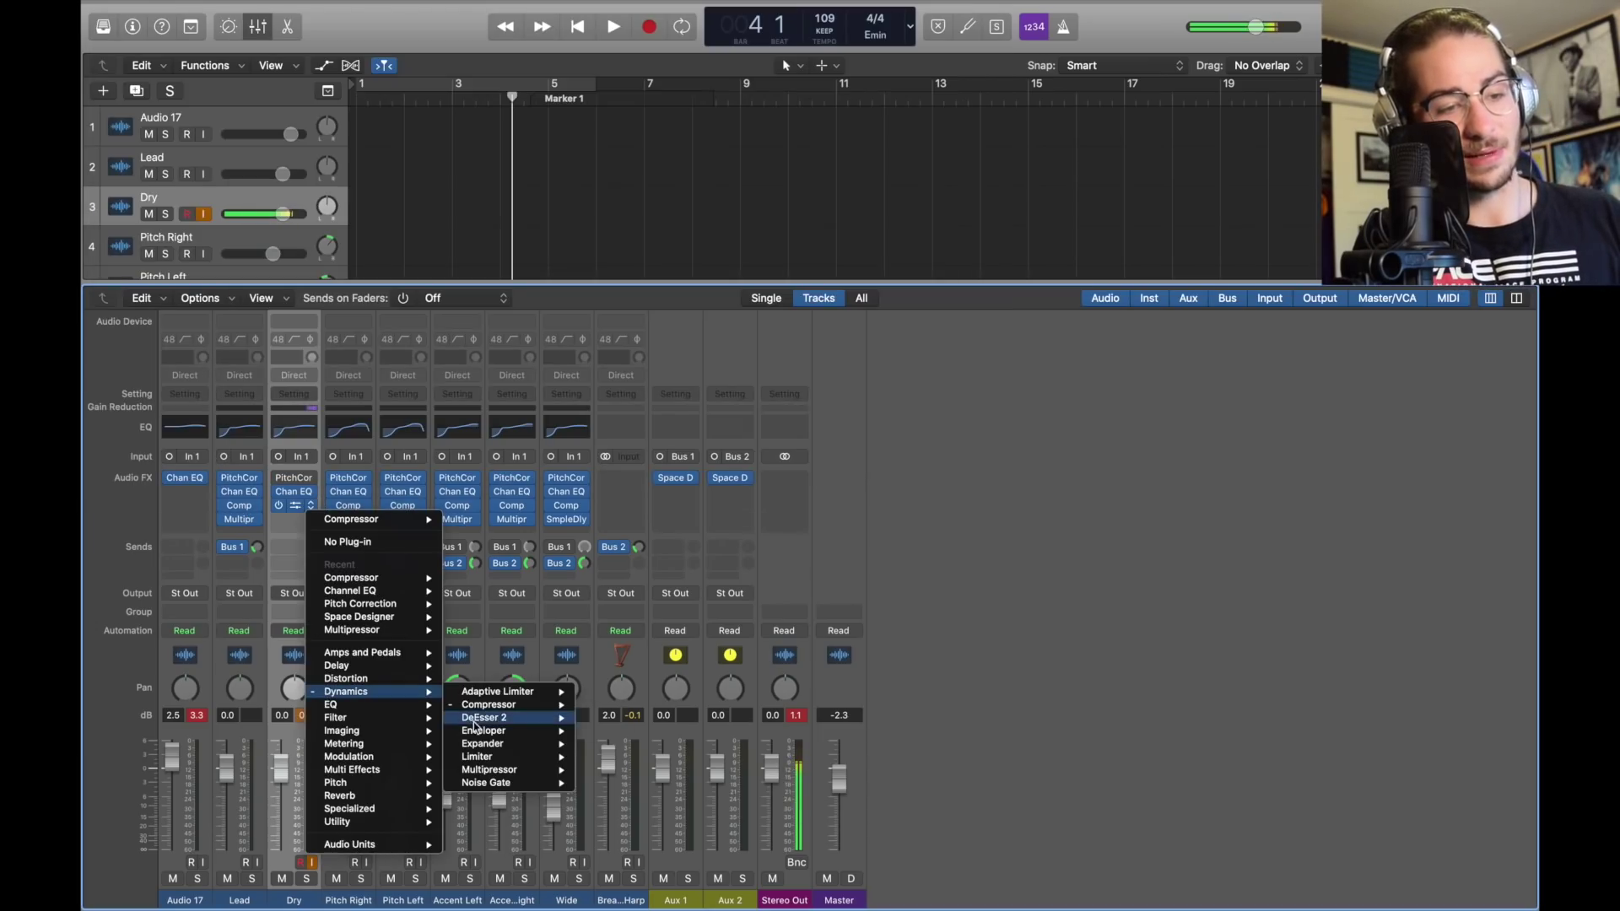
{"action": "left_click", "coordinate": [1017, 595]}
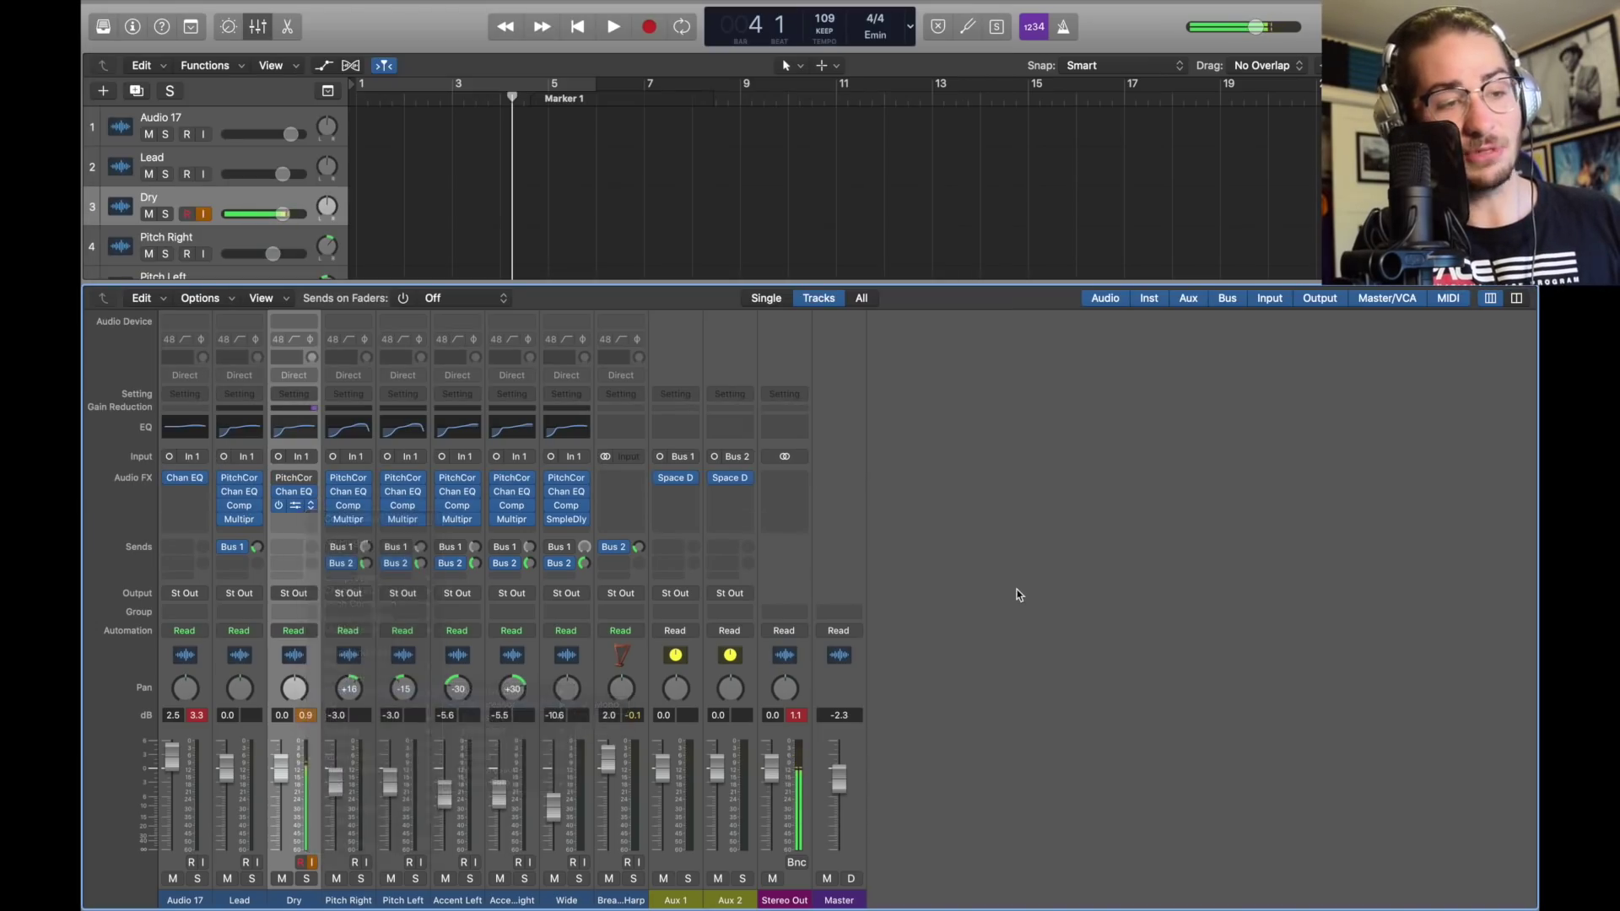
{"action": "left_click", "coordinate": [294, 506]}
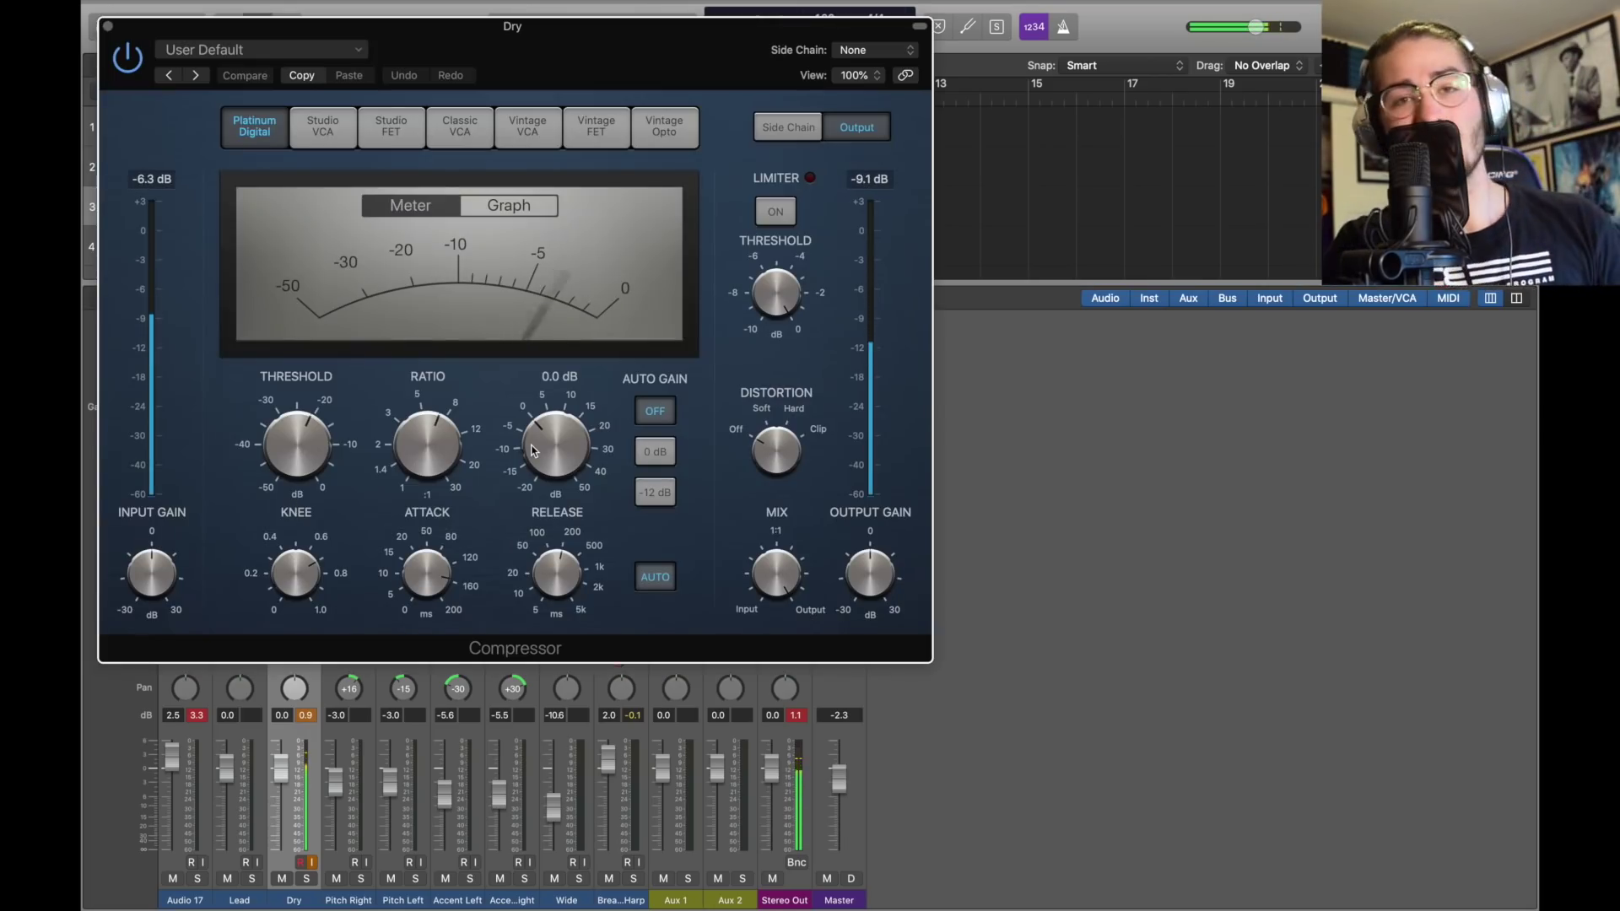
{"action": "mouse_move", "coordinate": [434, 447]}
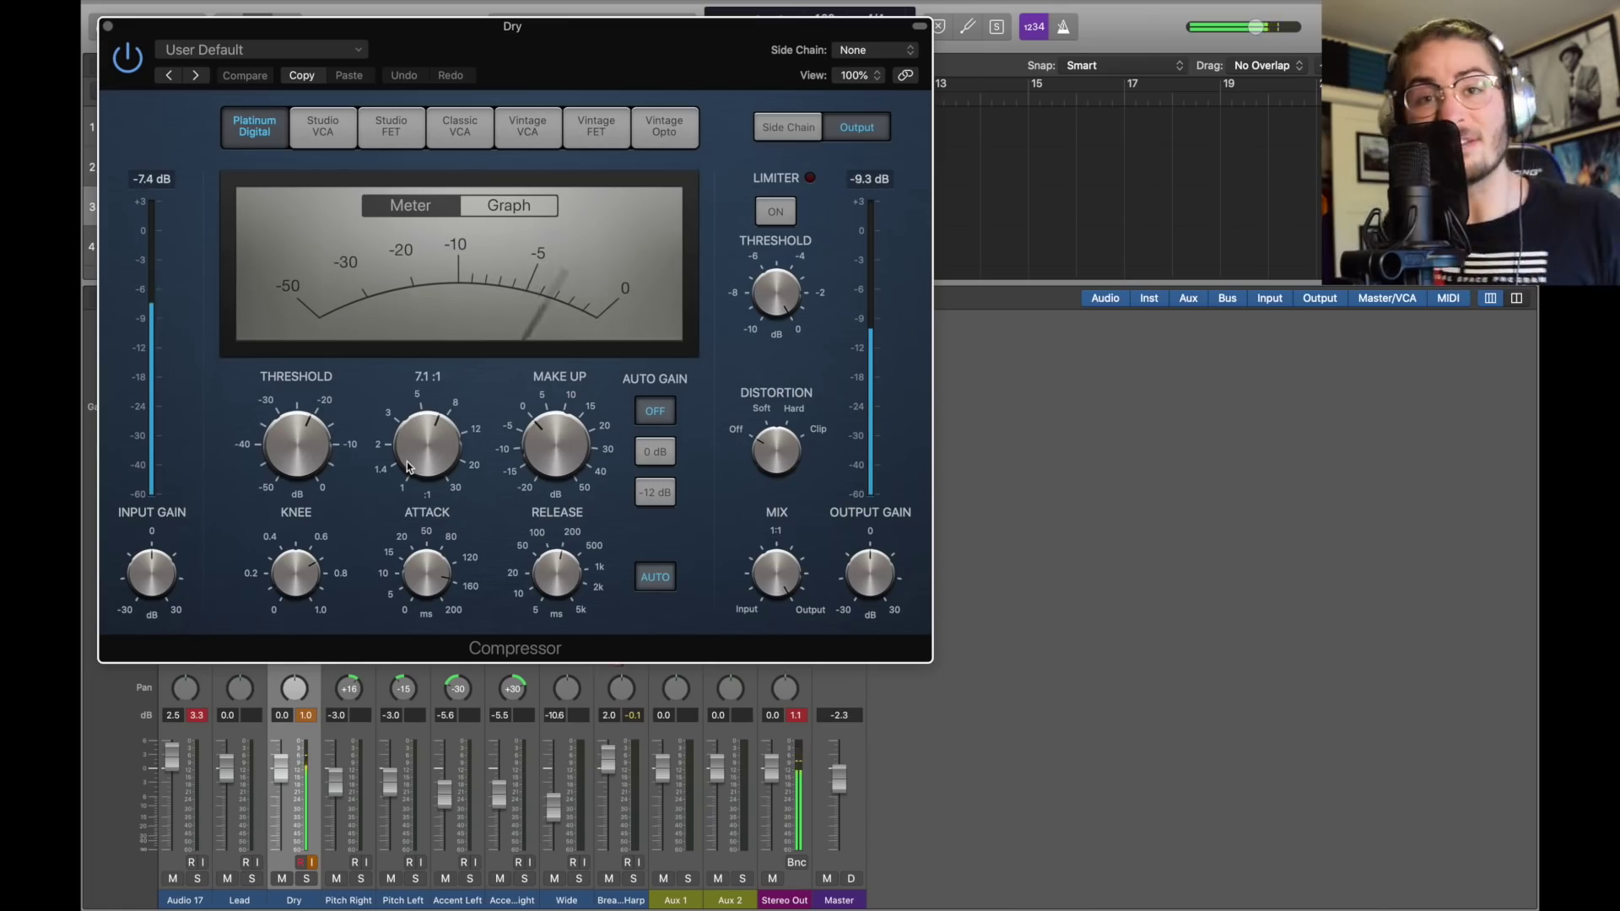
{"action": "mouse_move", "coordinate": [329, 458]}
{"action": "mouse_move", "coordinate": [563, 478]}
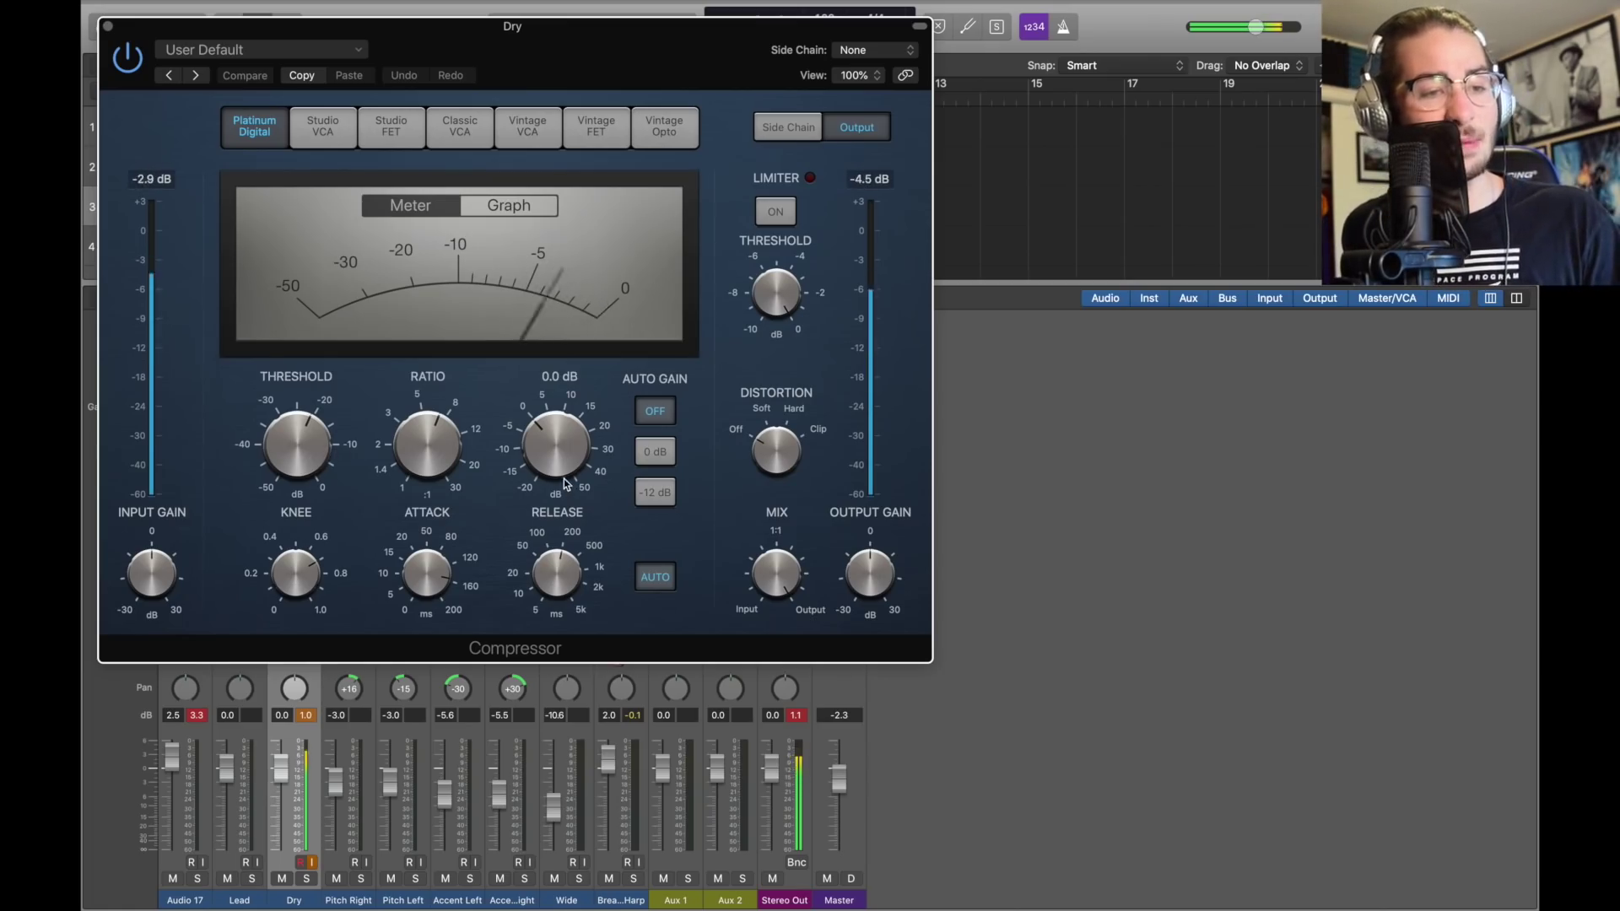
{"action": "mouse_move", "coordinate": [406, 597]}
{"action": "mouse_move", "coordinate": [550, 570]}
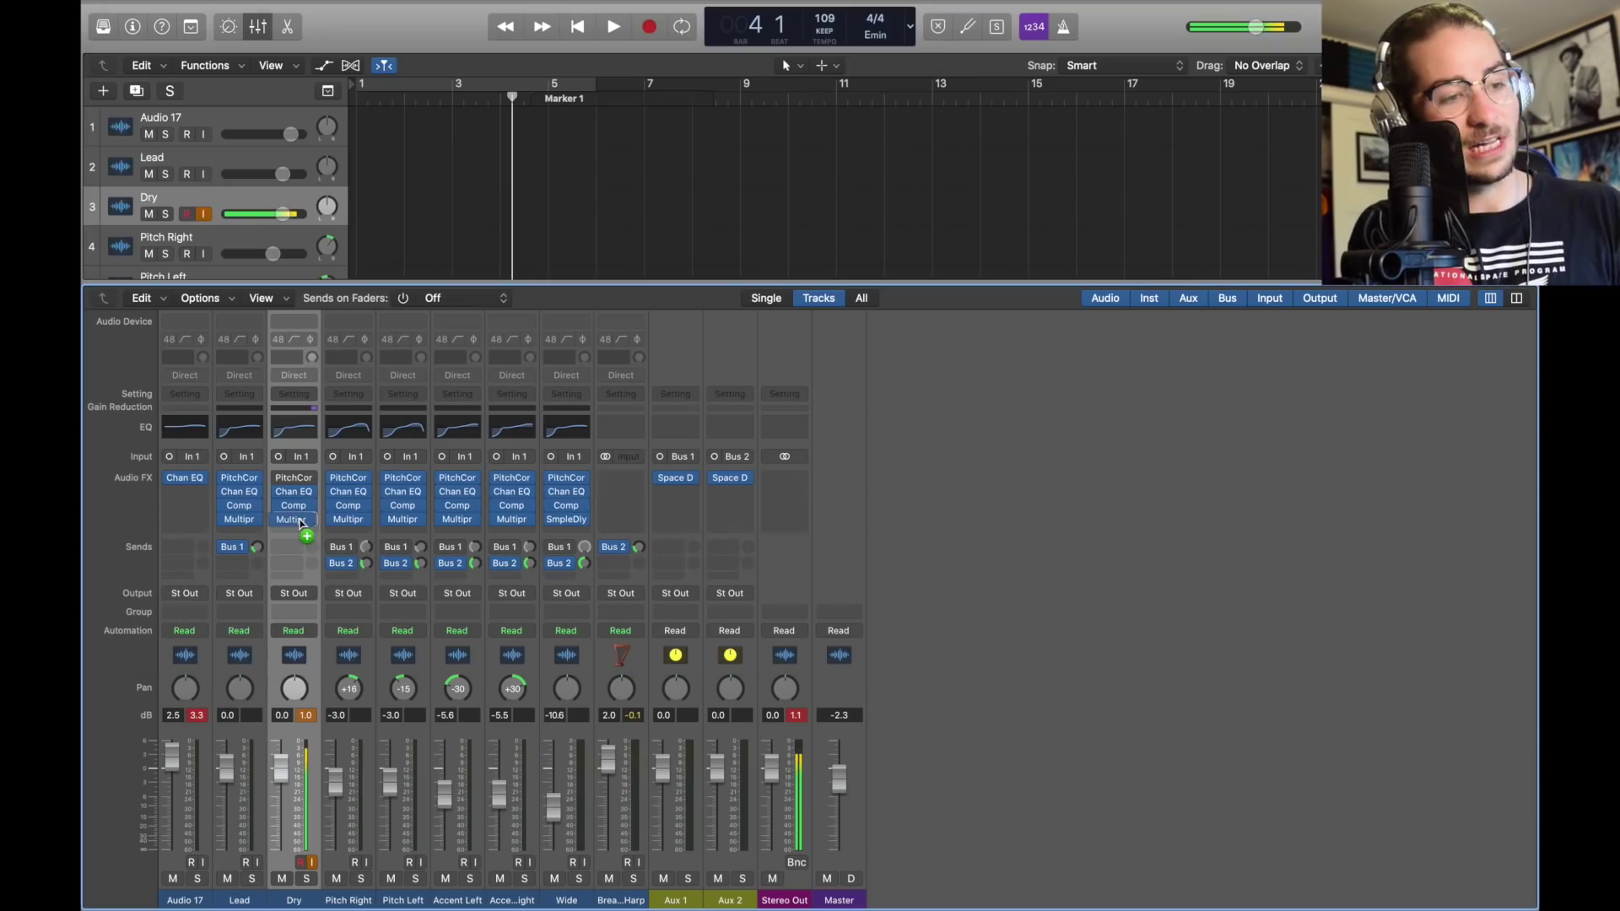
- Copy the Lead track's Multipressor to the Dry track, below the Compressor
{"action": "left_click_drag", "start_coordinate": [299, 520], "coordinate": [304, 520]}
{"action": "left_click", "coordinate": [310, 520]}
{"action": "mouse_move", "coordinate": [346, 705]}
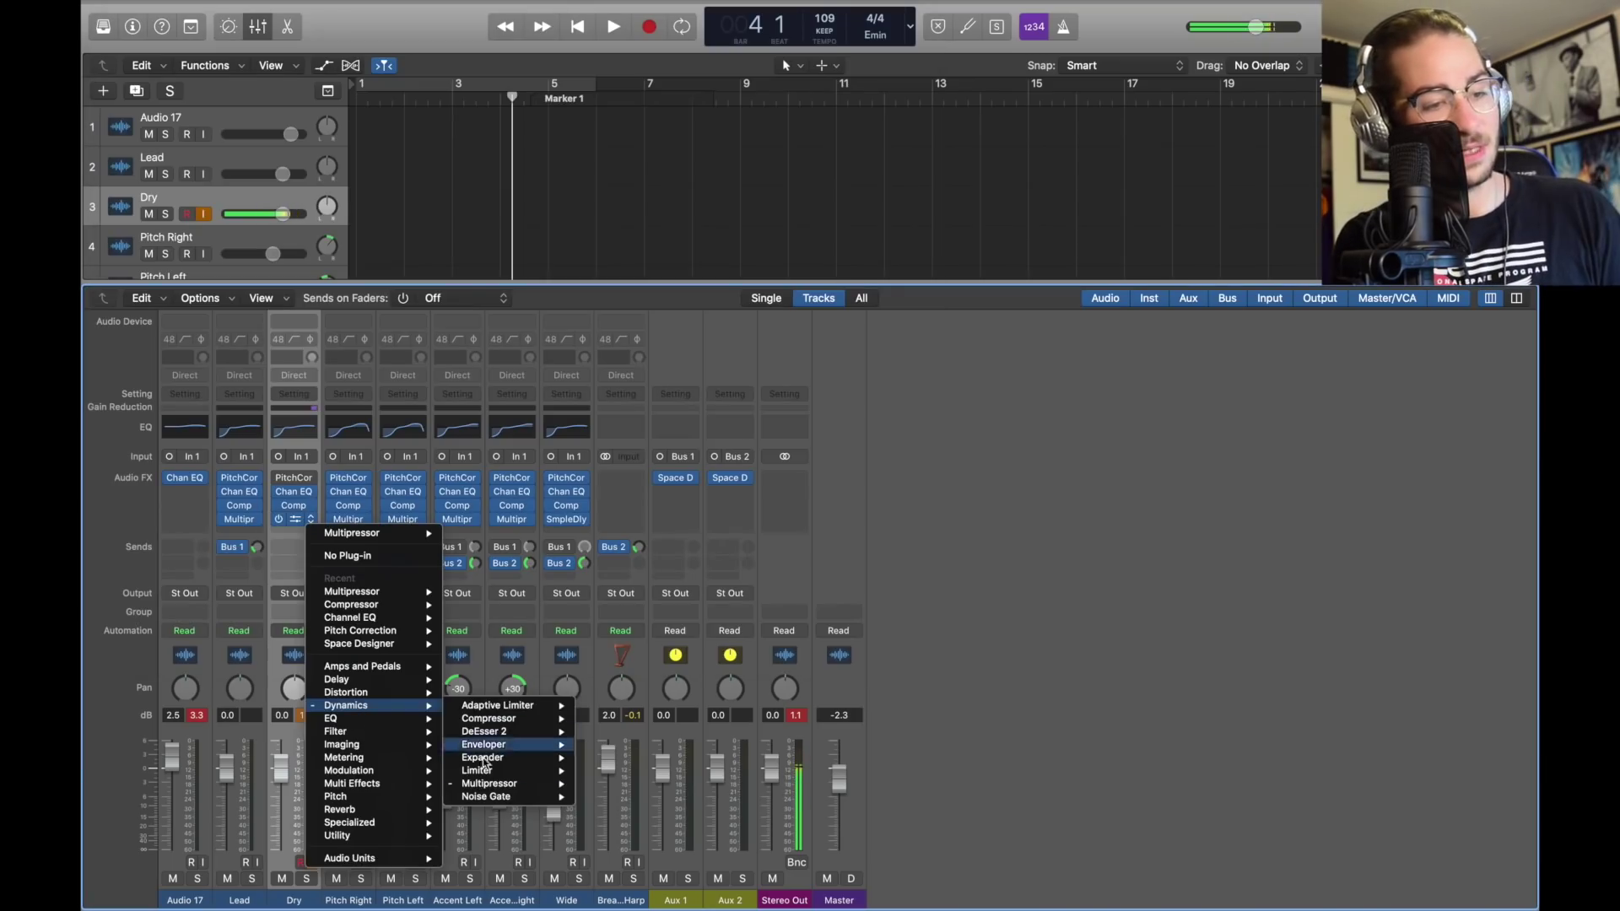
{"action": "mouse_move", "coordinate": [478, 785]}
{"action": "left_click", "coordinate": [605, 783]}
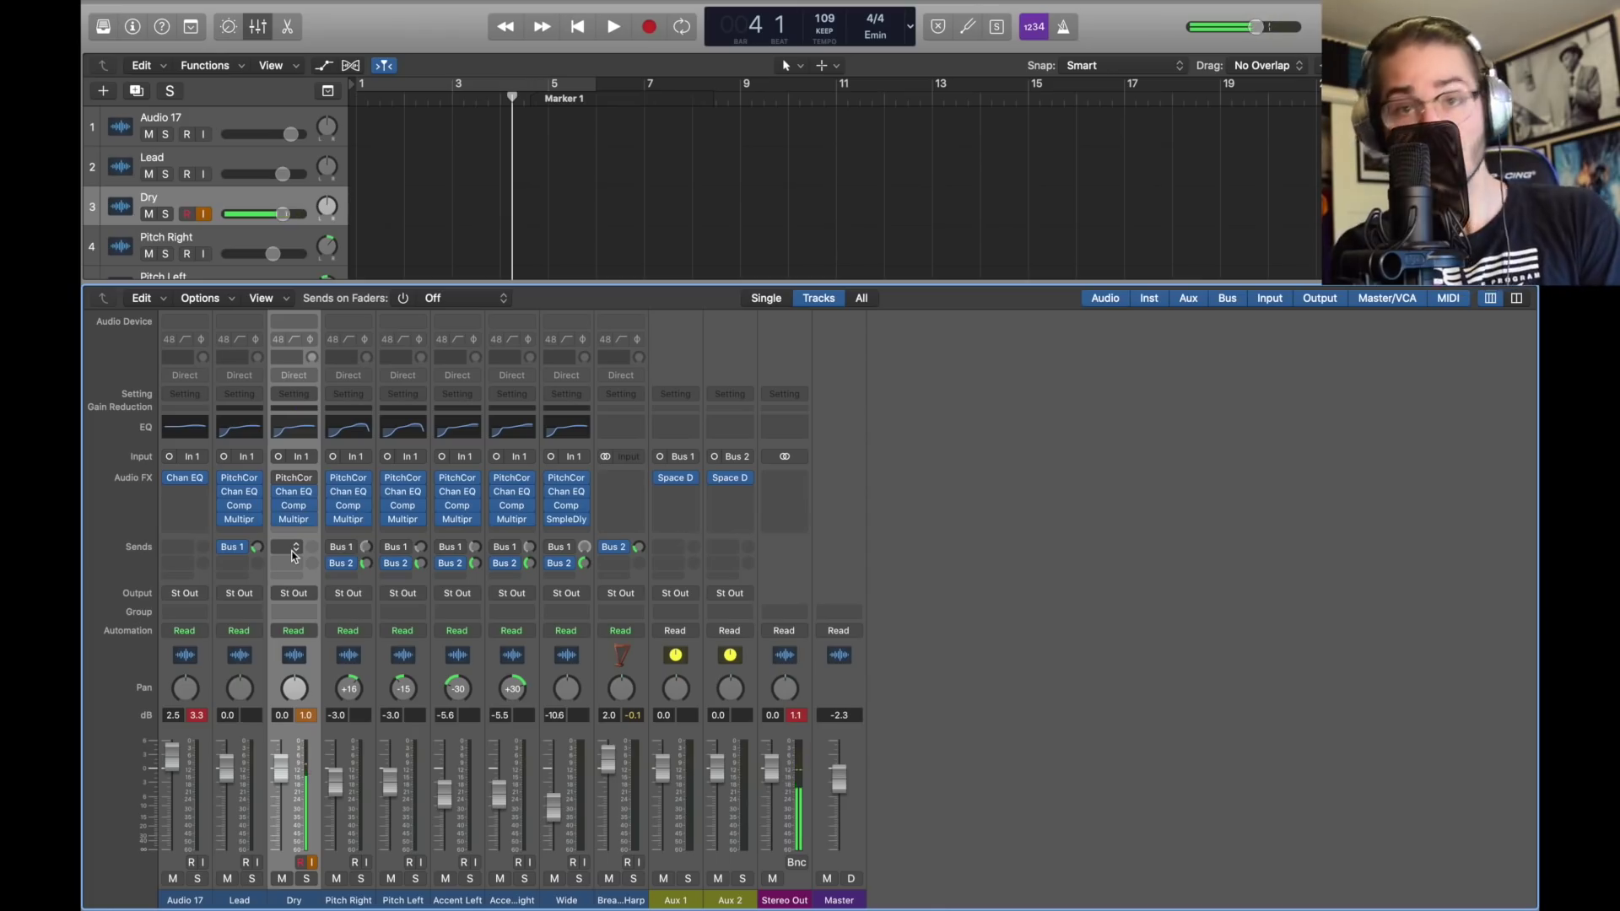
- Add sends to Bus 1 and Bus 2 on the Dry track
{"action": "left_click", "coordinate": [294, 550]}
{"action": "mouse_move", "coordinate": [316, 571]}
{"action": "left_click", "coordinate": [446, 402]}
{"action": "left_click", "coordinate": [294, 563]}
{"action": "left_click", "coordinate": [441, 420]}
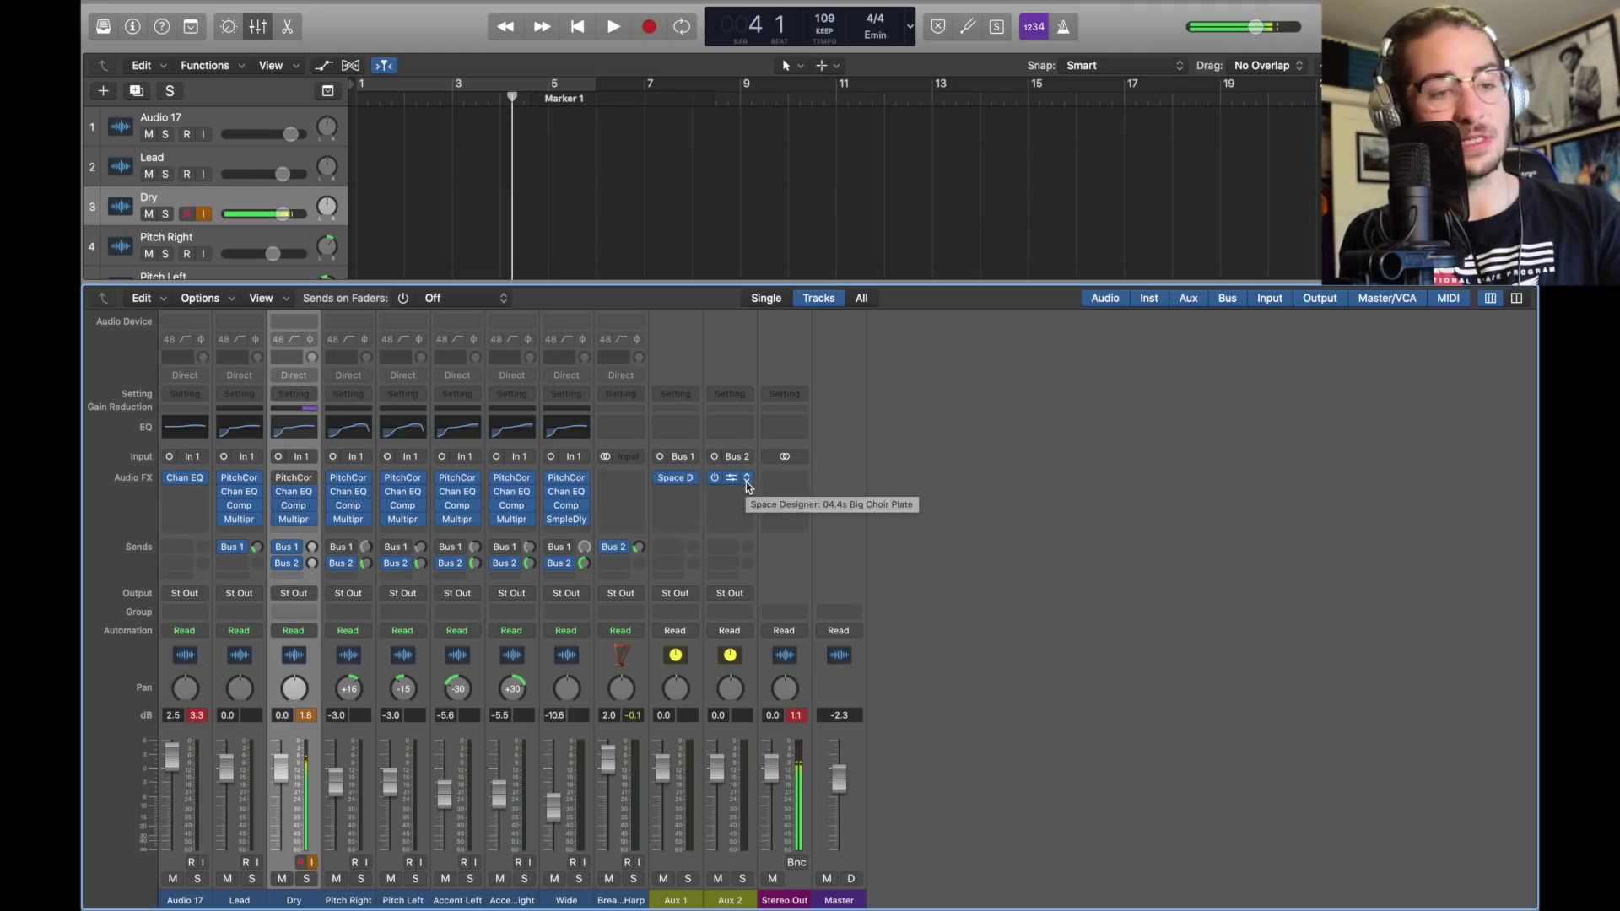
- Set up Aux 1's reverb as a Mono->Stereo Space Designer using the large-space plate preset 04.4s Big Choir Plate
{"action": "left_click", "coordinate": [692, 478]}
{"action": "mouse_move", "coordinate": [721, 768]}
{"action": "mouse_move", "coordinate": [877, 807]}
{"action": "left_click", "coordinate": [994, 824]}
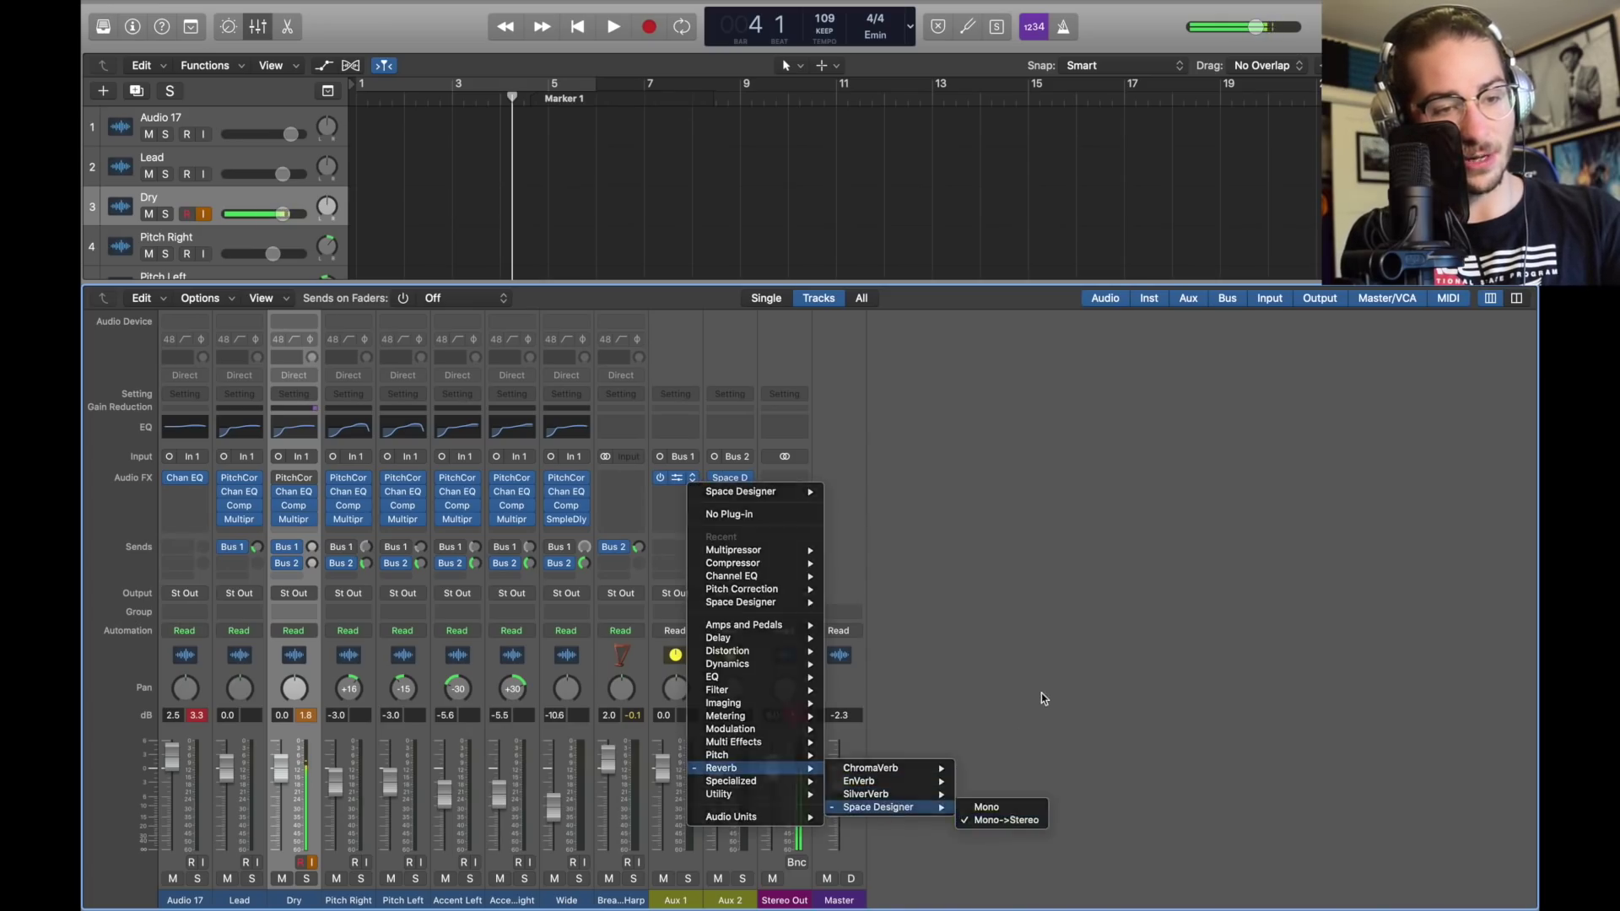
{"action": "left_click", "coordinate": [310, 52]}
{"action": "mouse_move", "coordinate": [281, 357]}
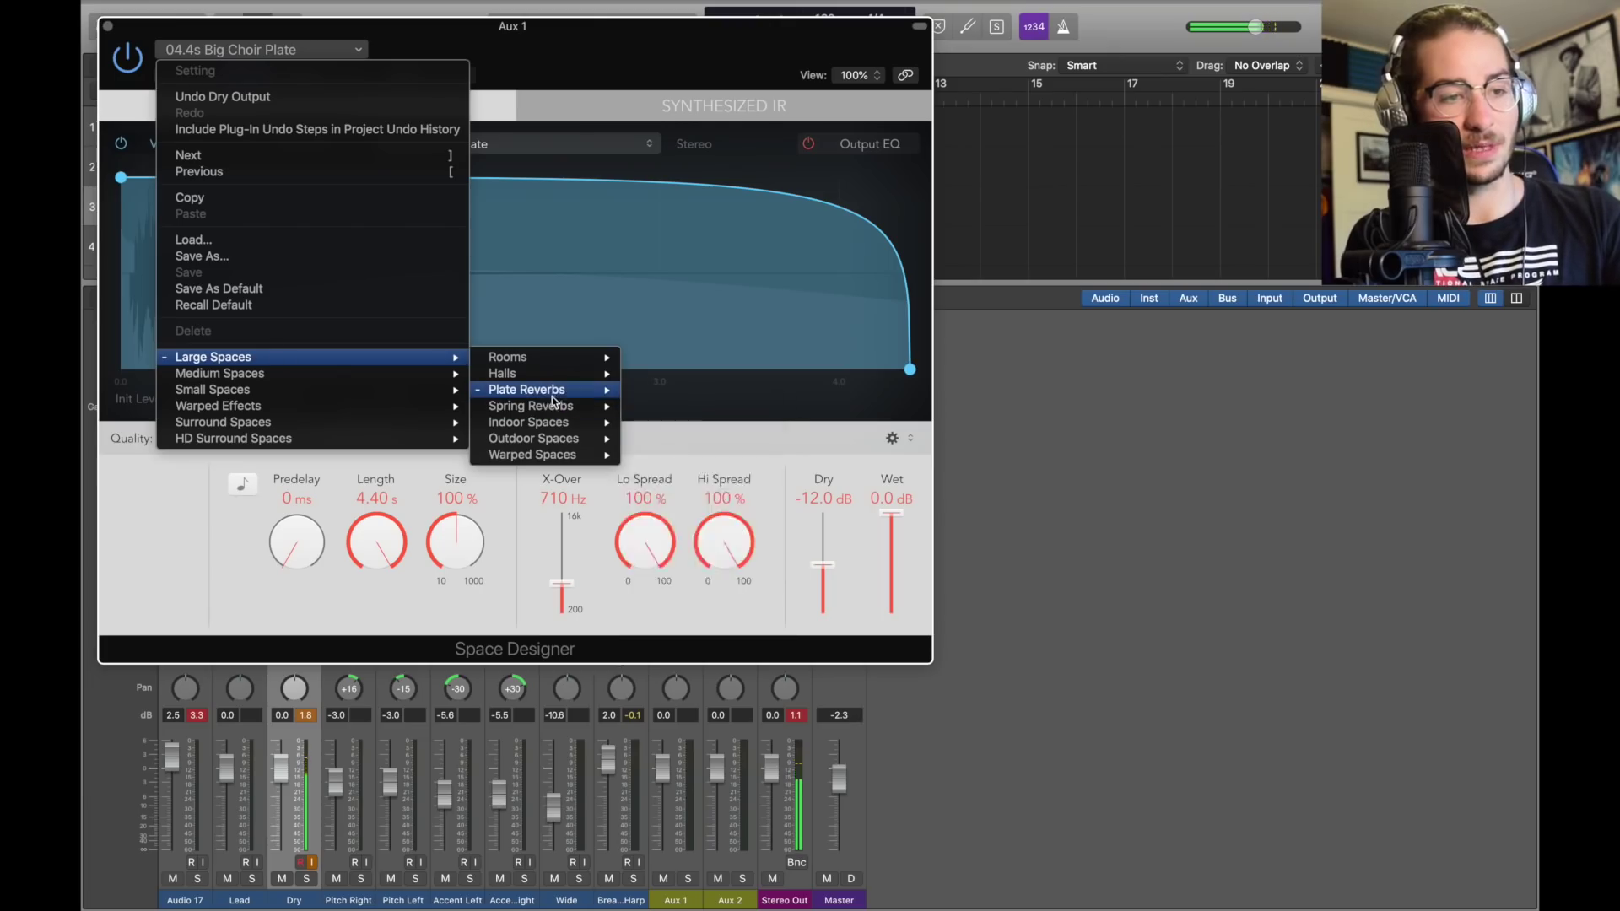
{"action": "mouse_move", "coordinate": [552, 395]}
{"action": "left_click", "coordinate": [713, 538]}
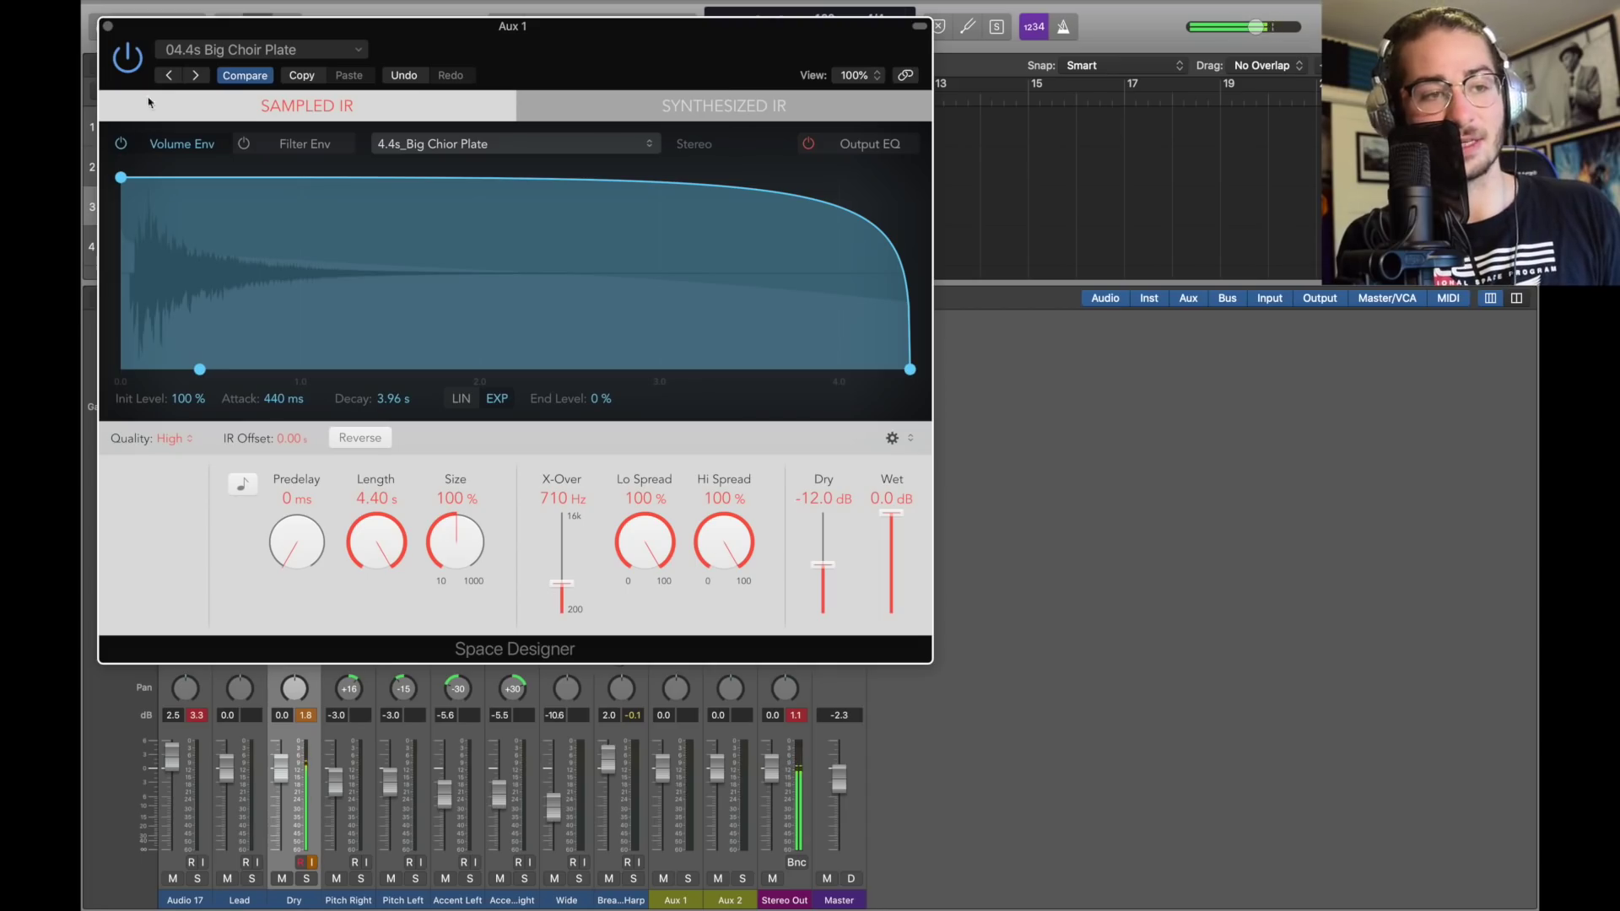
{"action": "left_click", "coordinate": [108, 26]}
- Raise the Dry track's Bus 1 send level, check Aux 2's Space Designer and its output EQ, and hide the mixer
{"action": "mouse_move", "coordinate": [312, 548]}
{"action": "left_mouse_down"}
{"action": "mouse_move", "coordinate": [314, 499]}
{"action": "mouse_move", "coordinate": [313, 522]}
{"action": "left_mouse_up"}
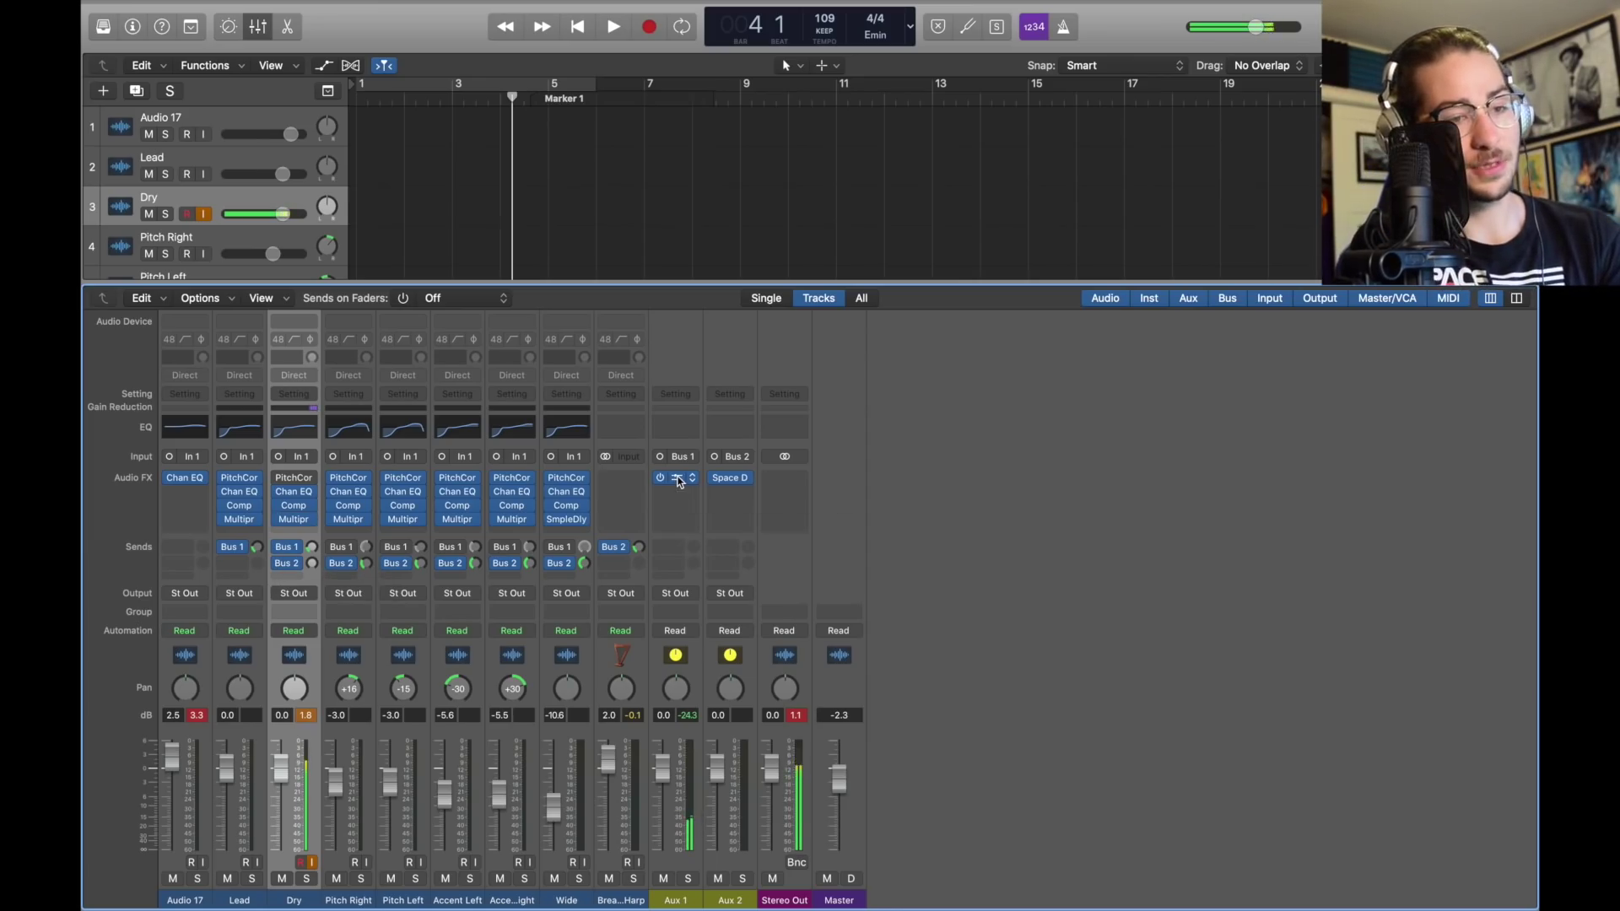
{"action": "left_click", "coordinate": [730, 479]}
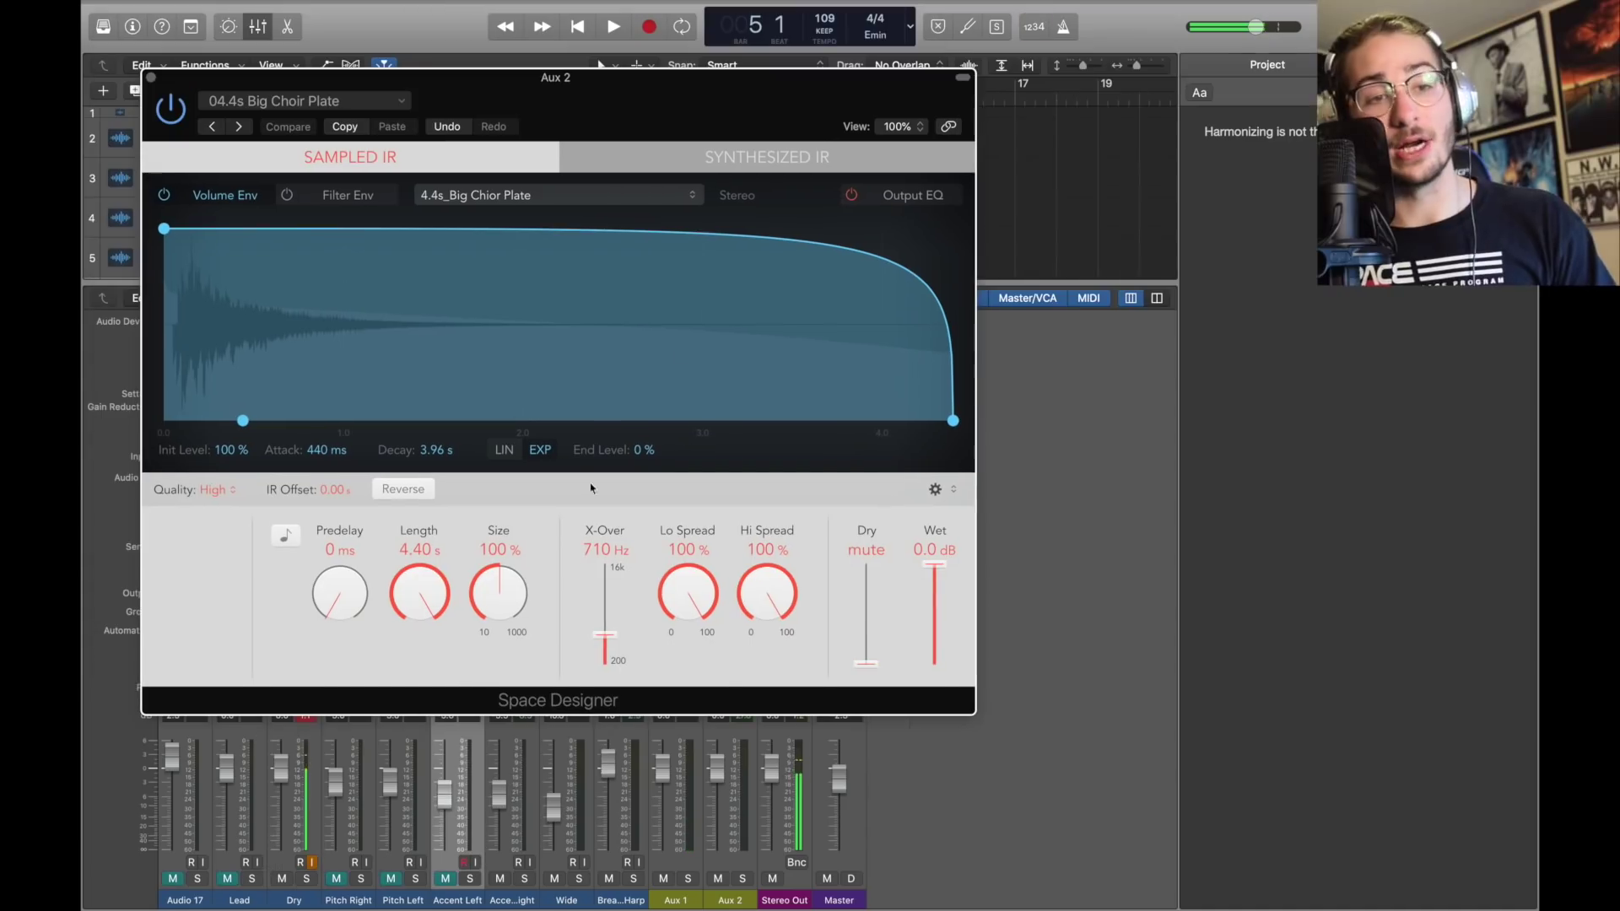
{"action": "left_click", "coordinate": [912, 194]}
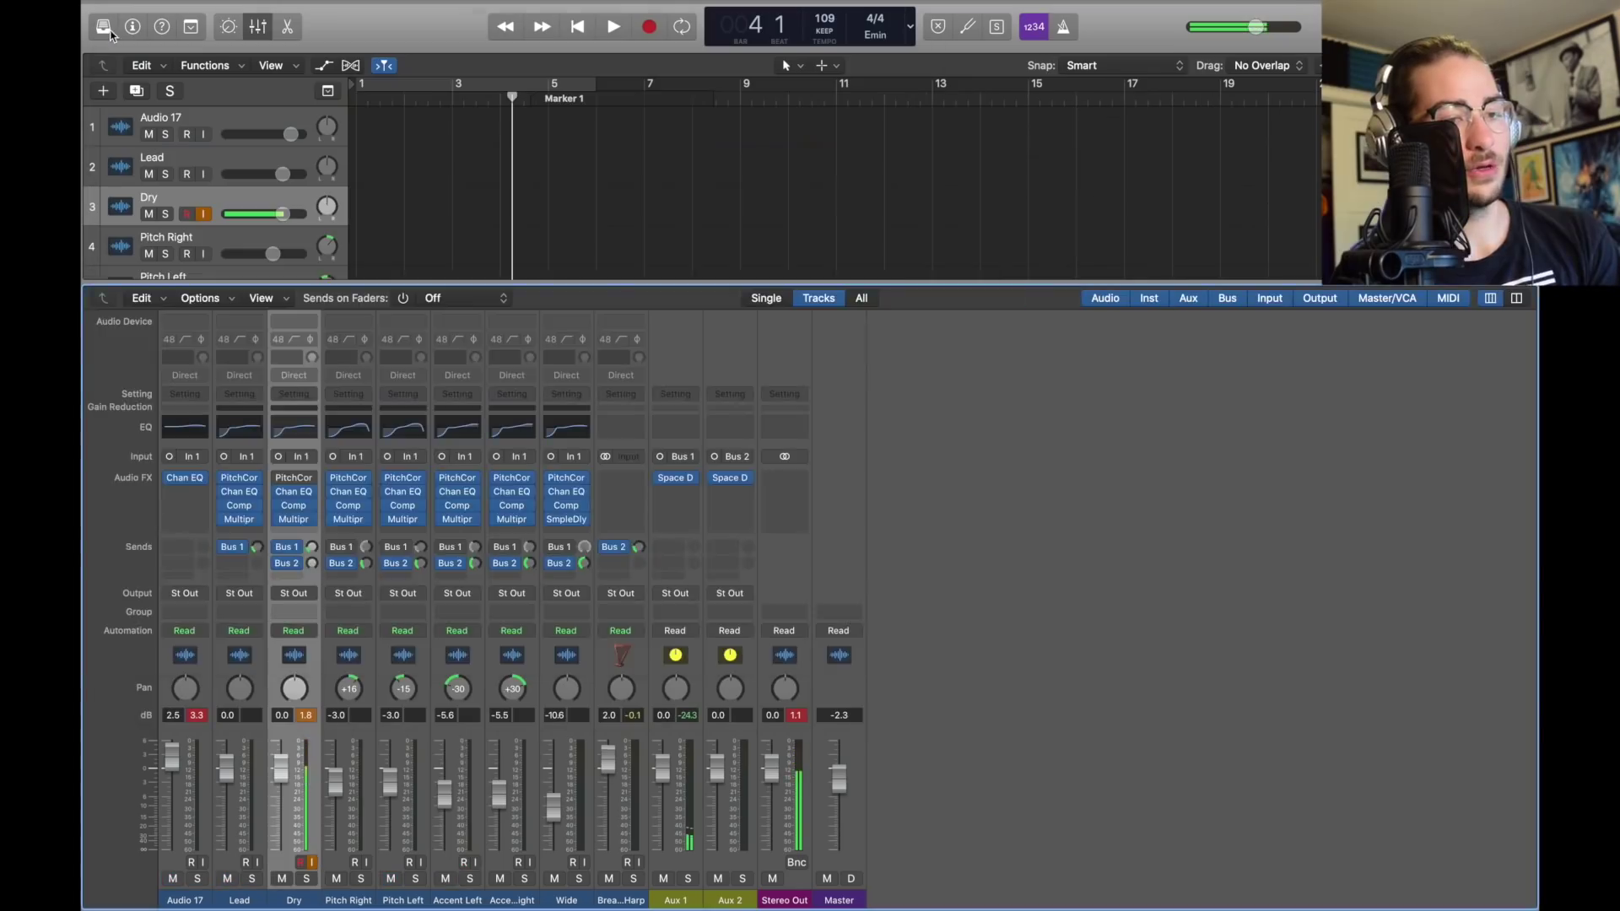
{"action": "key", "text": "x"}
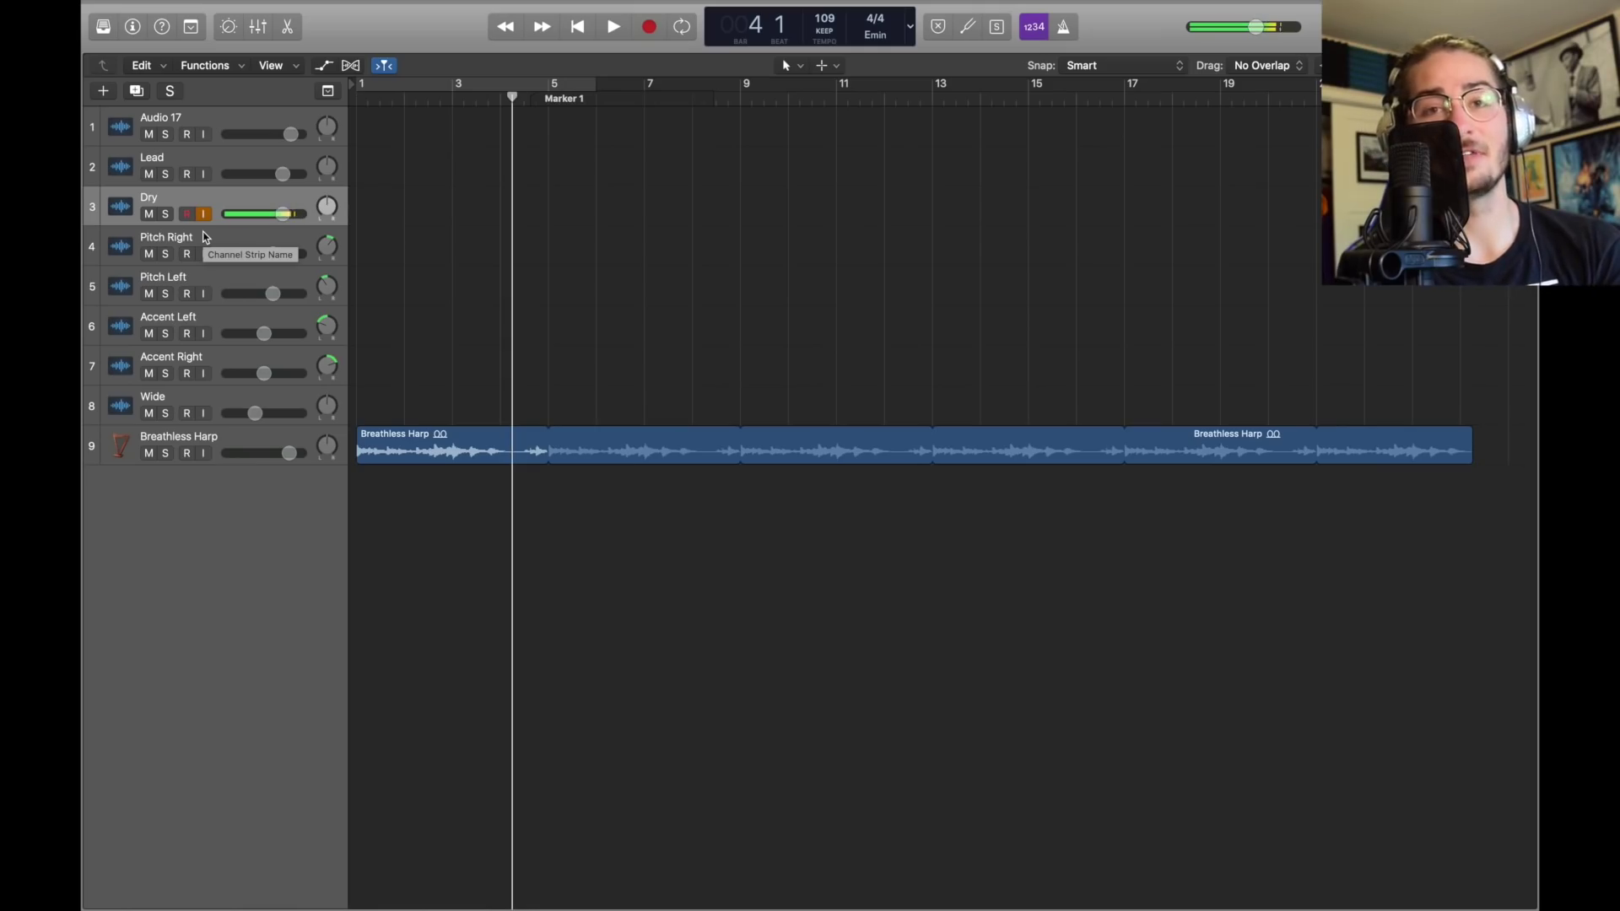
{"action": "key", "text": "super+d"}
{"action": "key", "text": "super+d"}
{"action": "key", "text": "super+d"}
{"action": "key", "text": "super+d"}
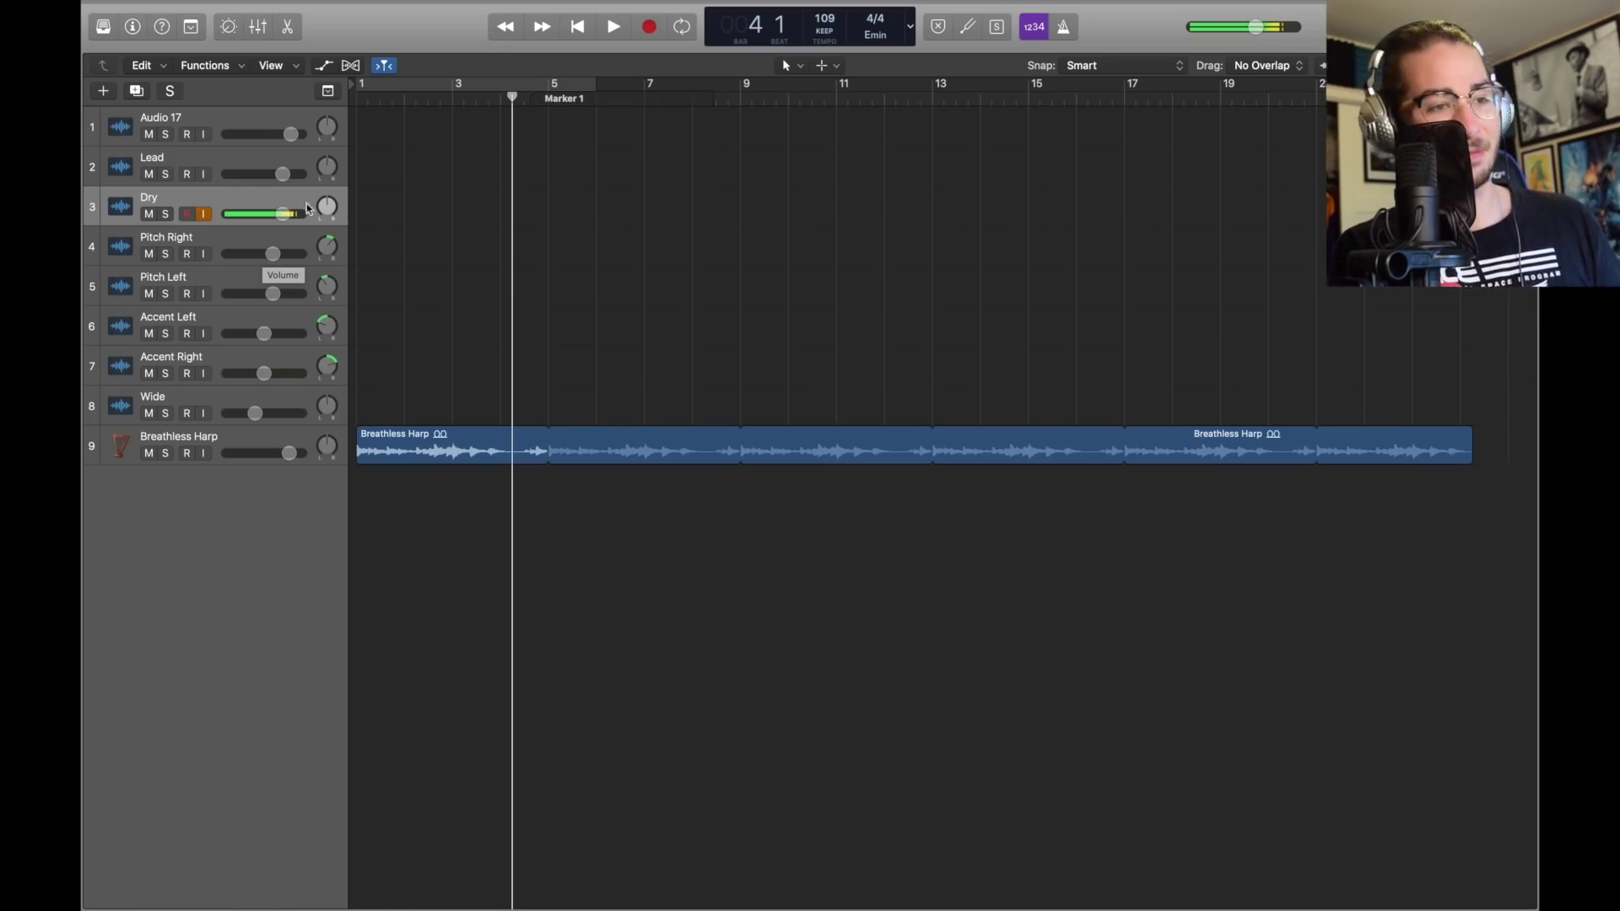
- Review the pan and volume settings of the Pitch Right, Pitch Left, Accent Left, Accent Right and Wide tracks against Dry
{"action": "left_click", "coordinate": [326, 246]}
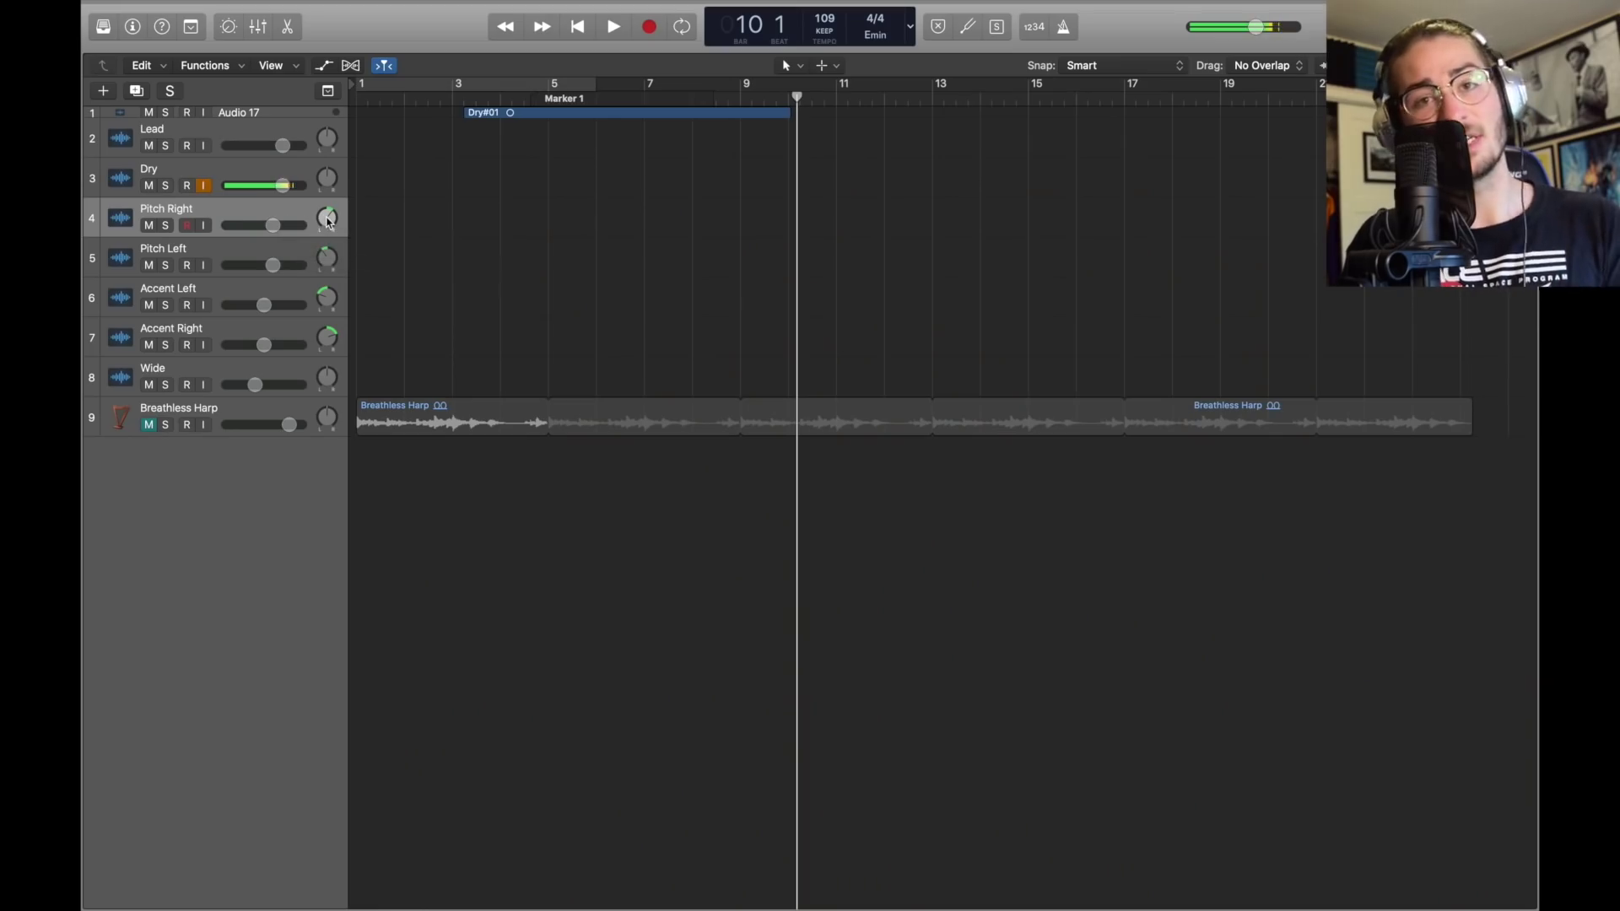
{"action": "left_click", "coordinate": [283, 186]}
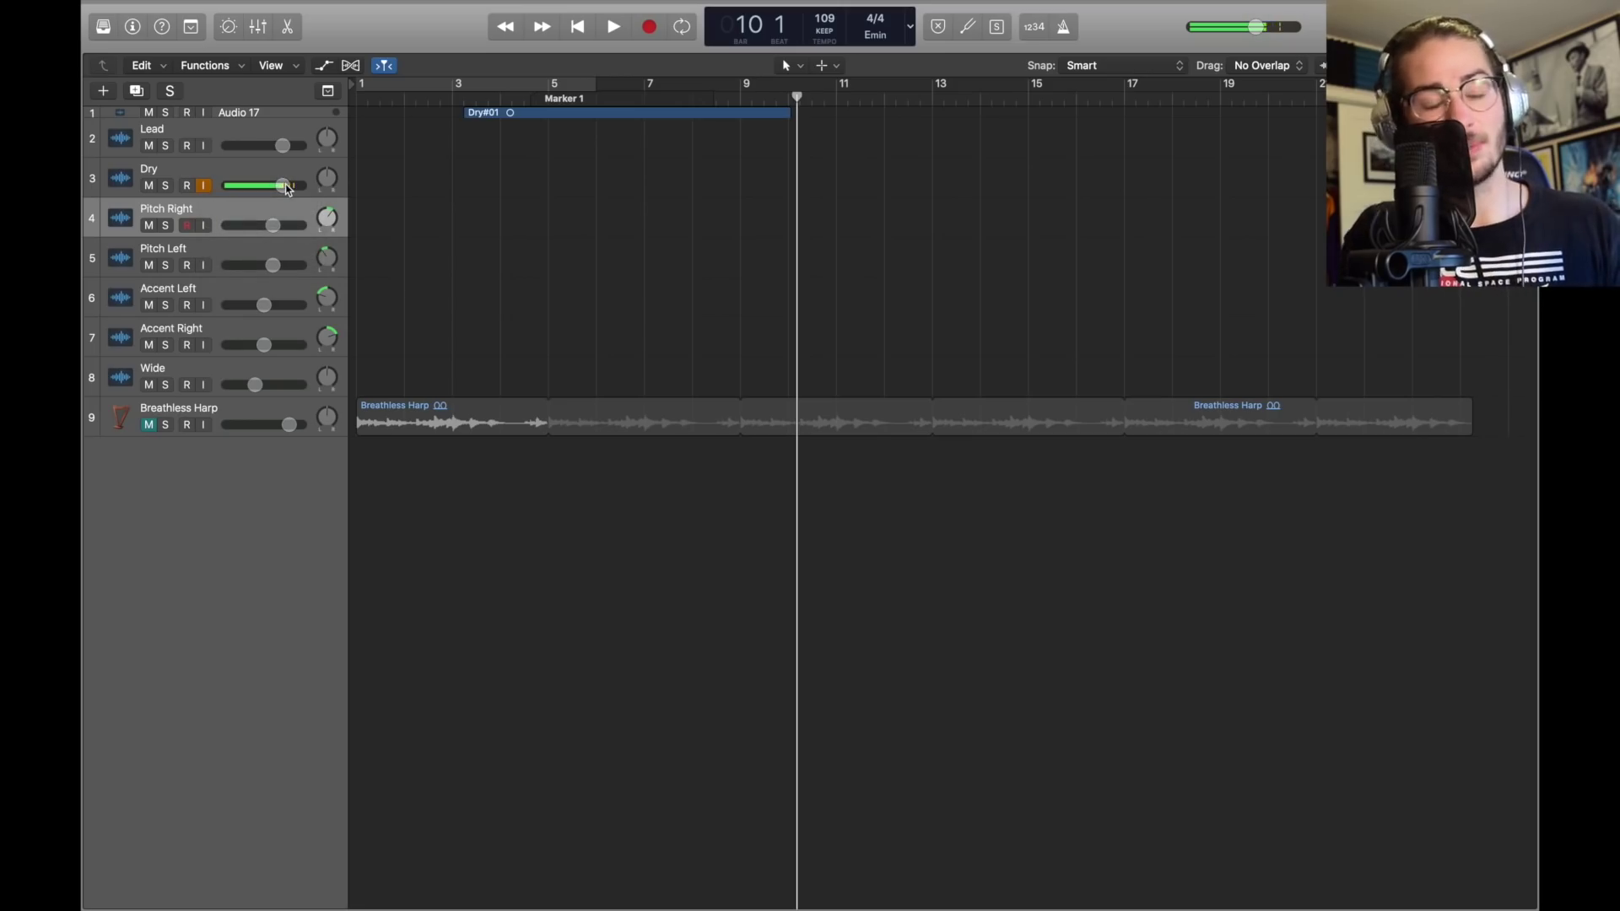
{"action": "left_click", "coordinate": [326, 257]}
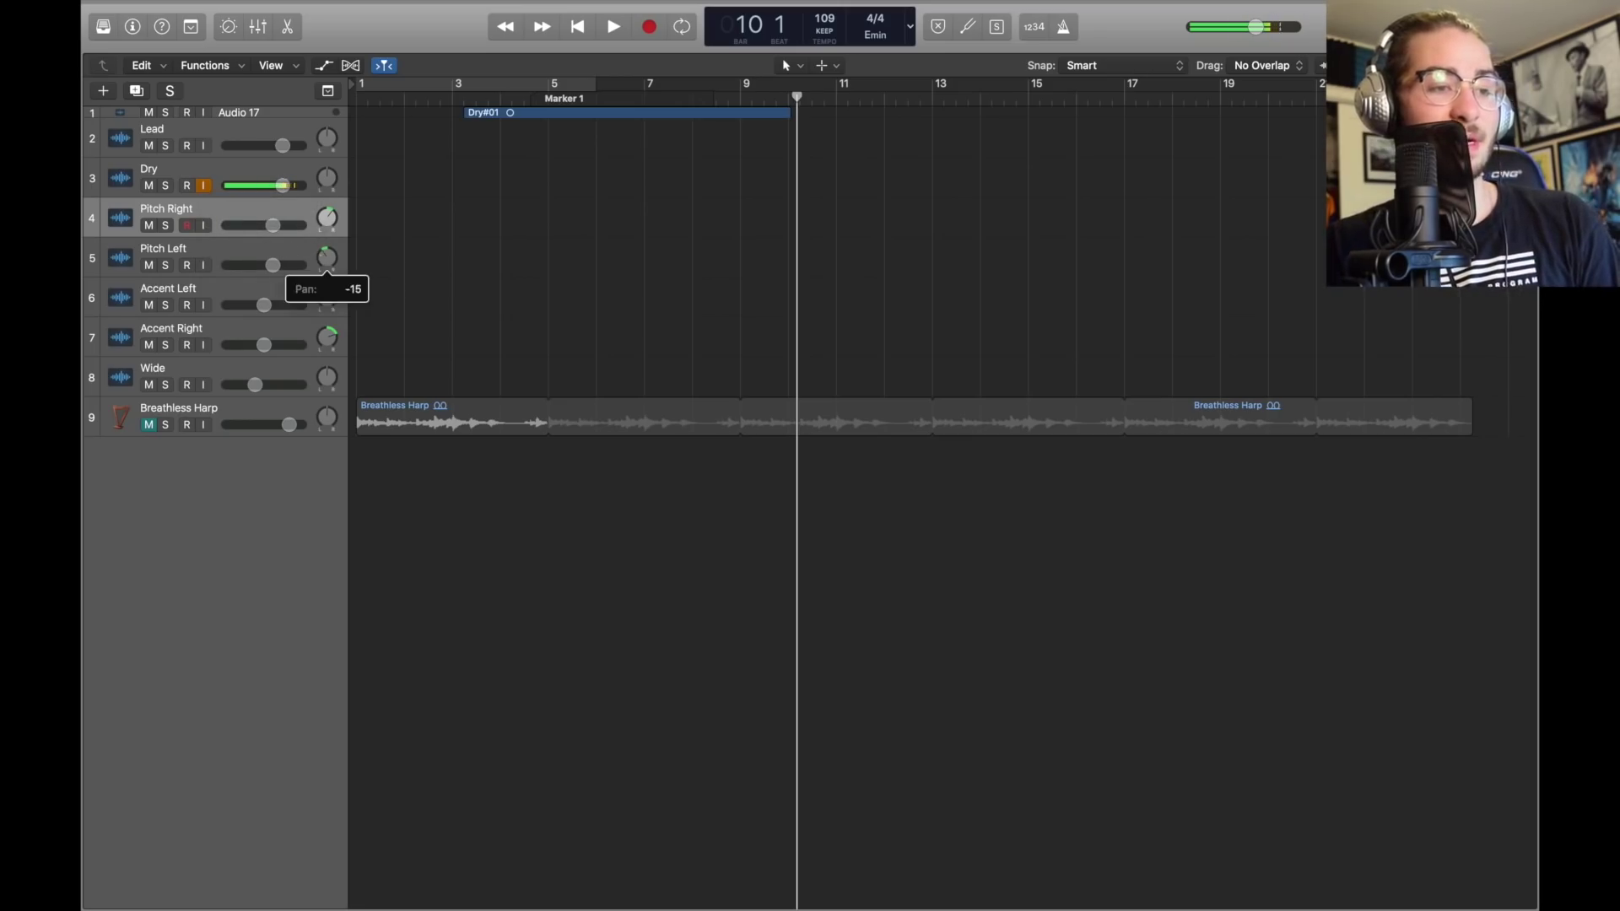
{"action": "left_click", "coordinate": [273, 265]}
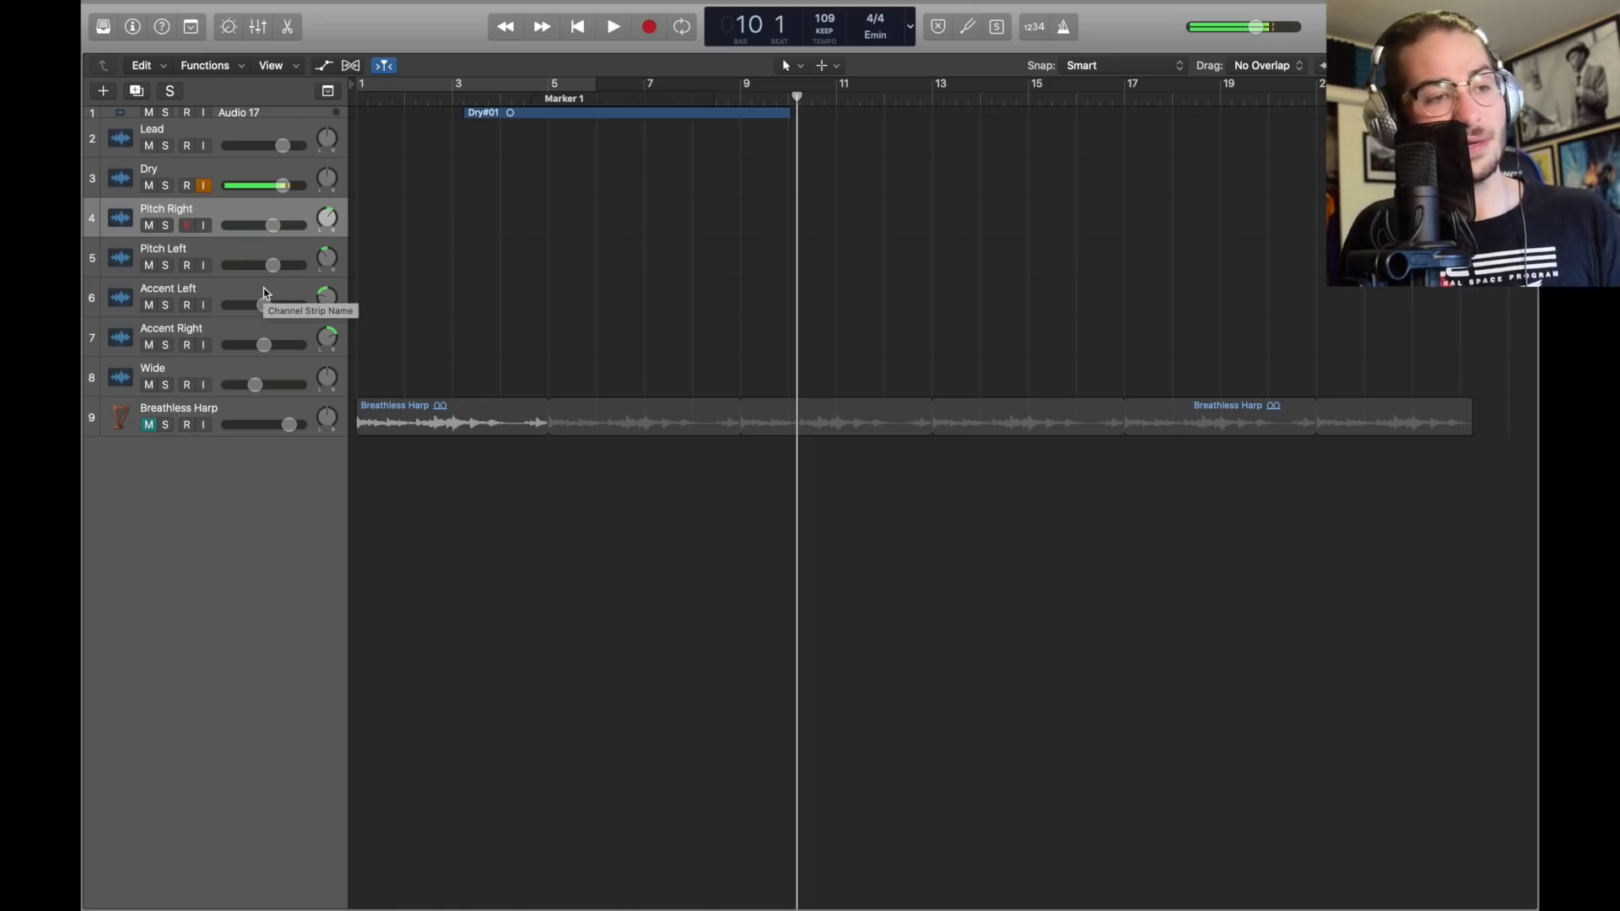
{"action": "left_click", "coordinate": [328, 292]}
{"action": "left_click", "coordinate": [330, 342]}
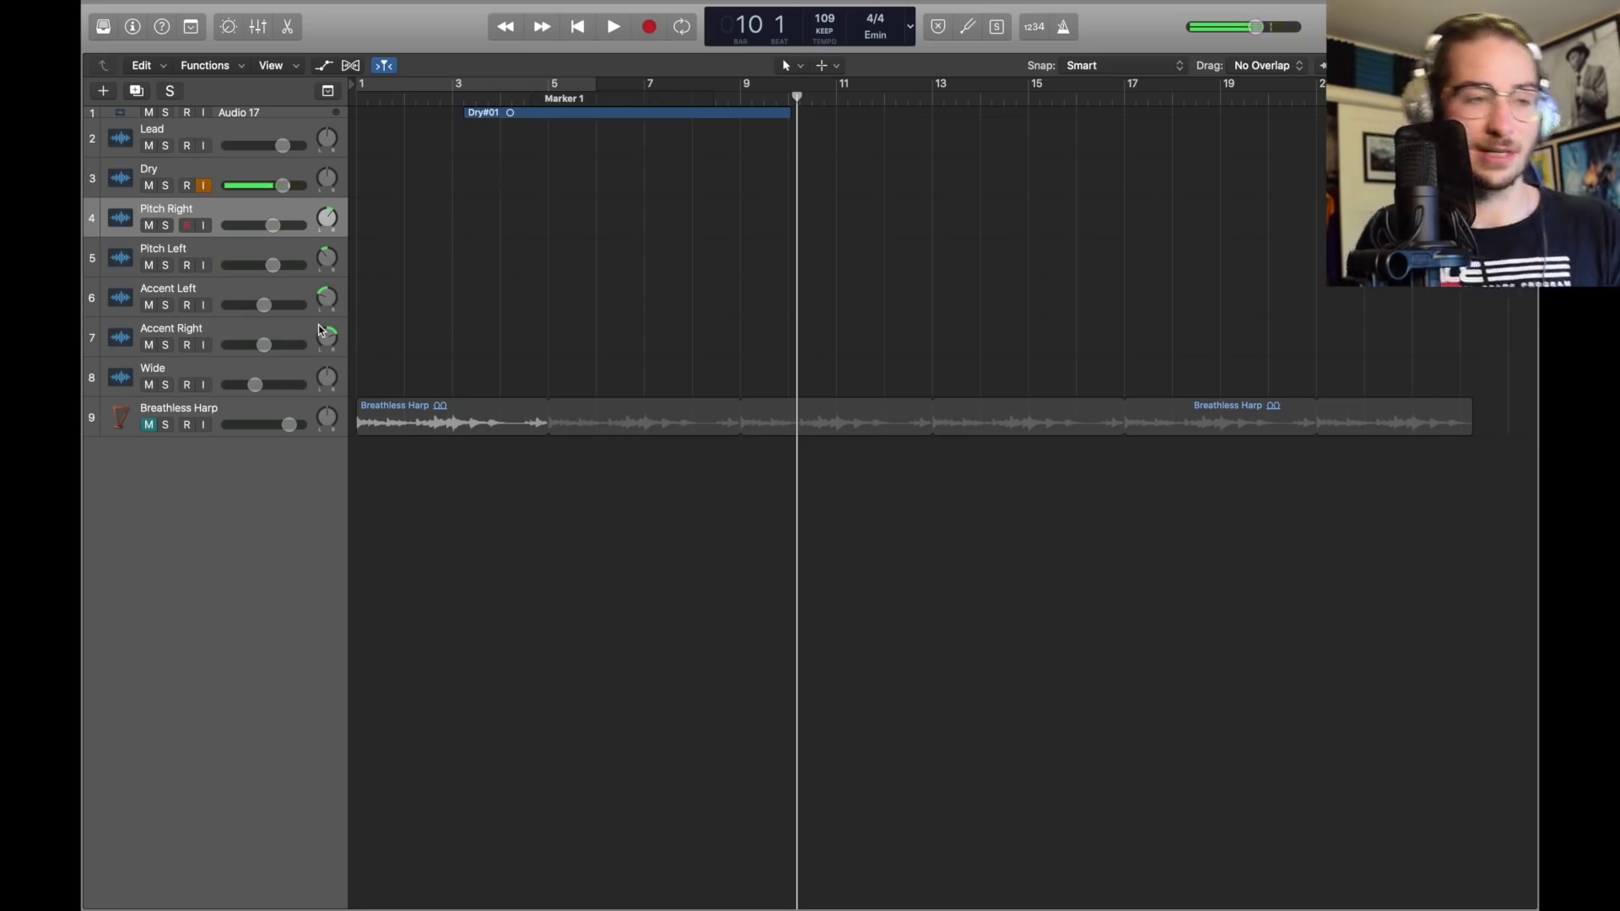
{"action": "left_click", "coordinate": [218, 372]}
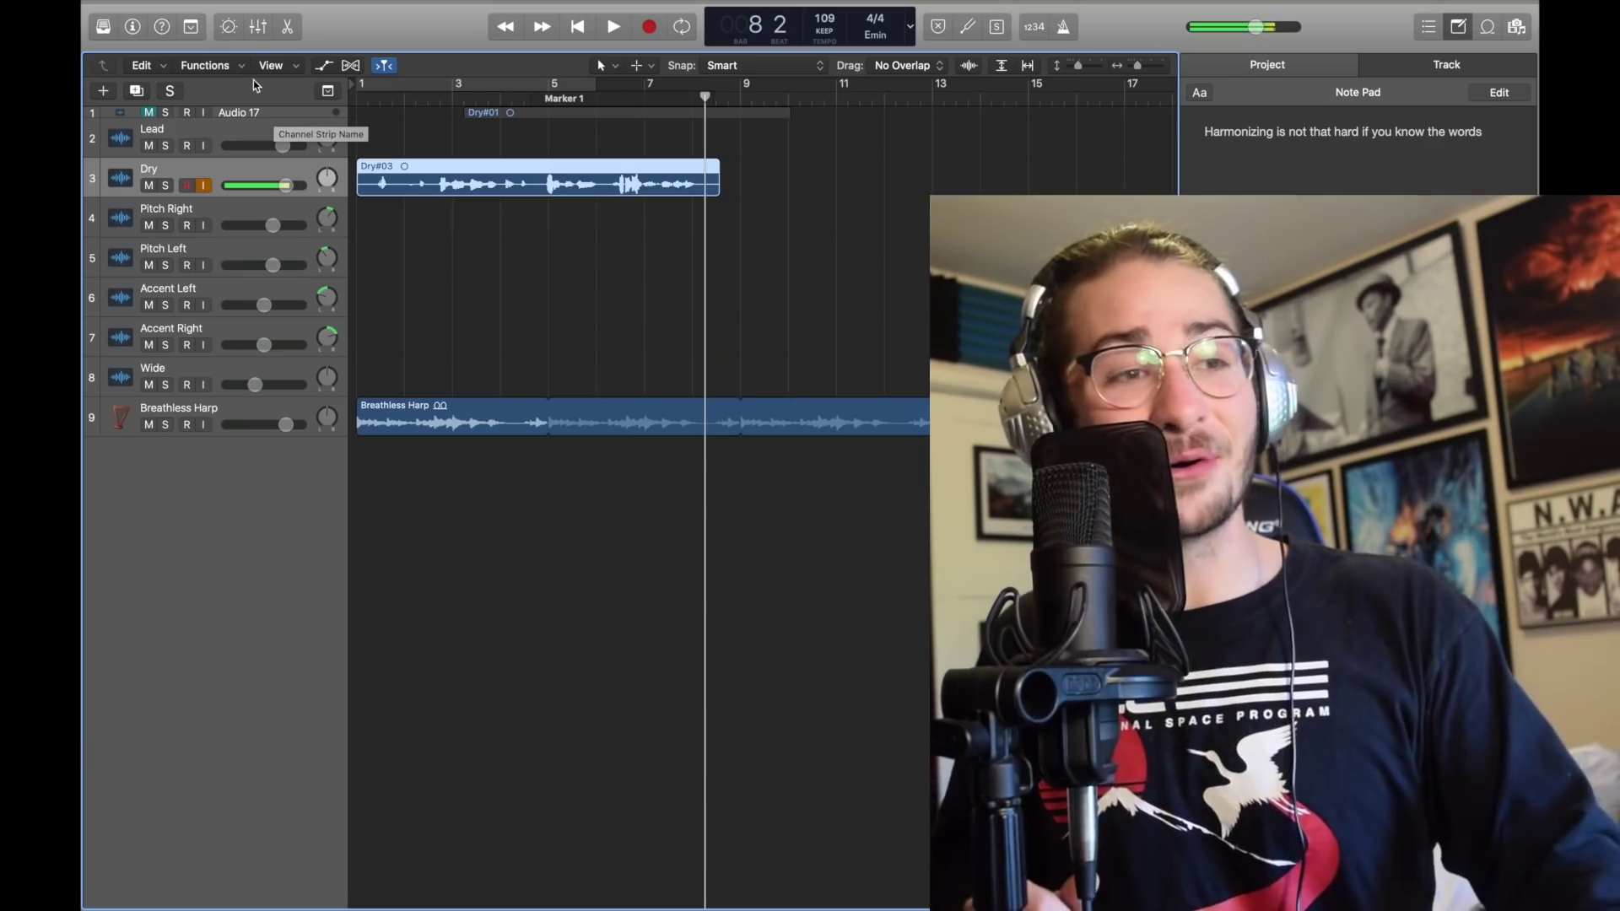
- Show the mixer again and check the Dry track's volume
{"action": "key", "text": "x"}
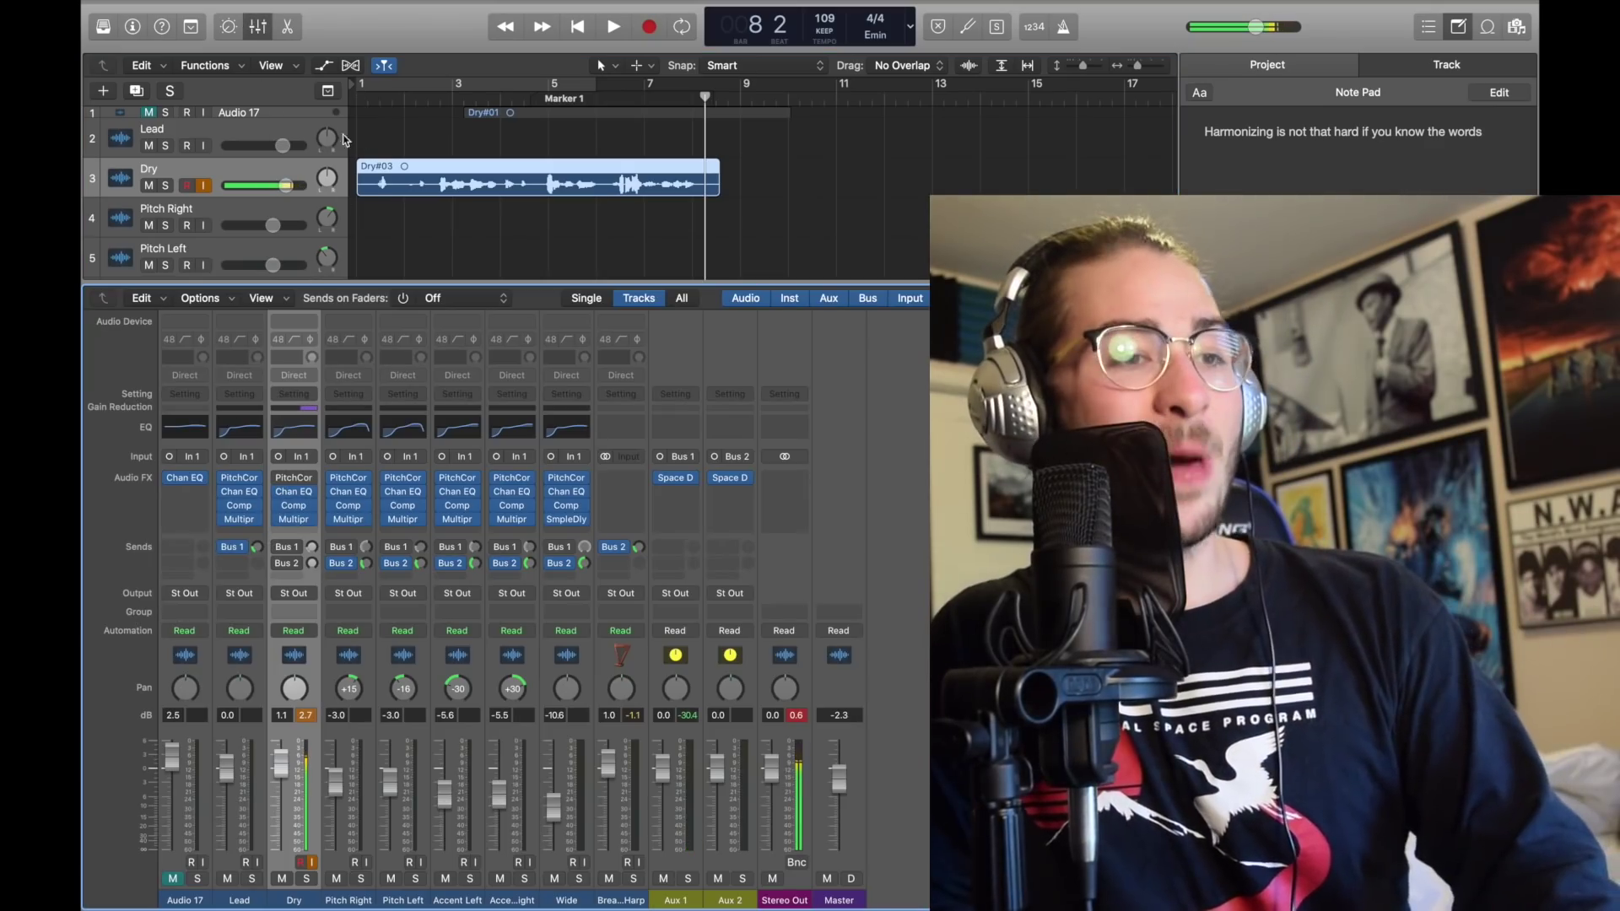
{"action": "left_click", "coordinate": [286, 190]}
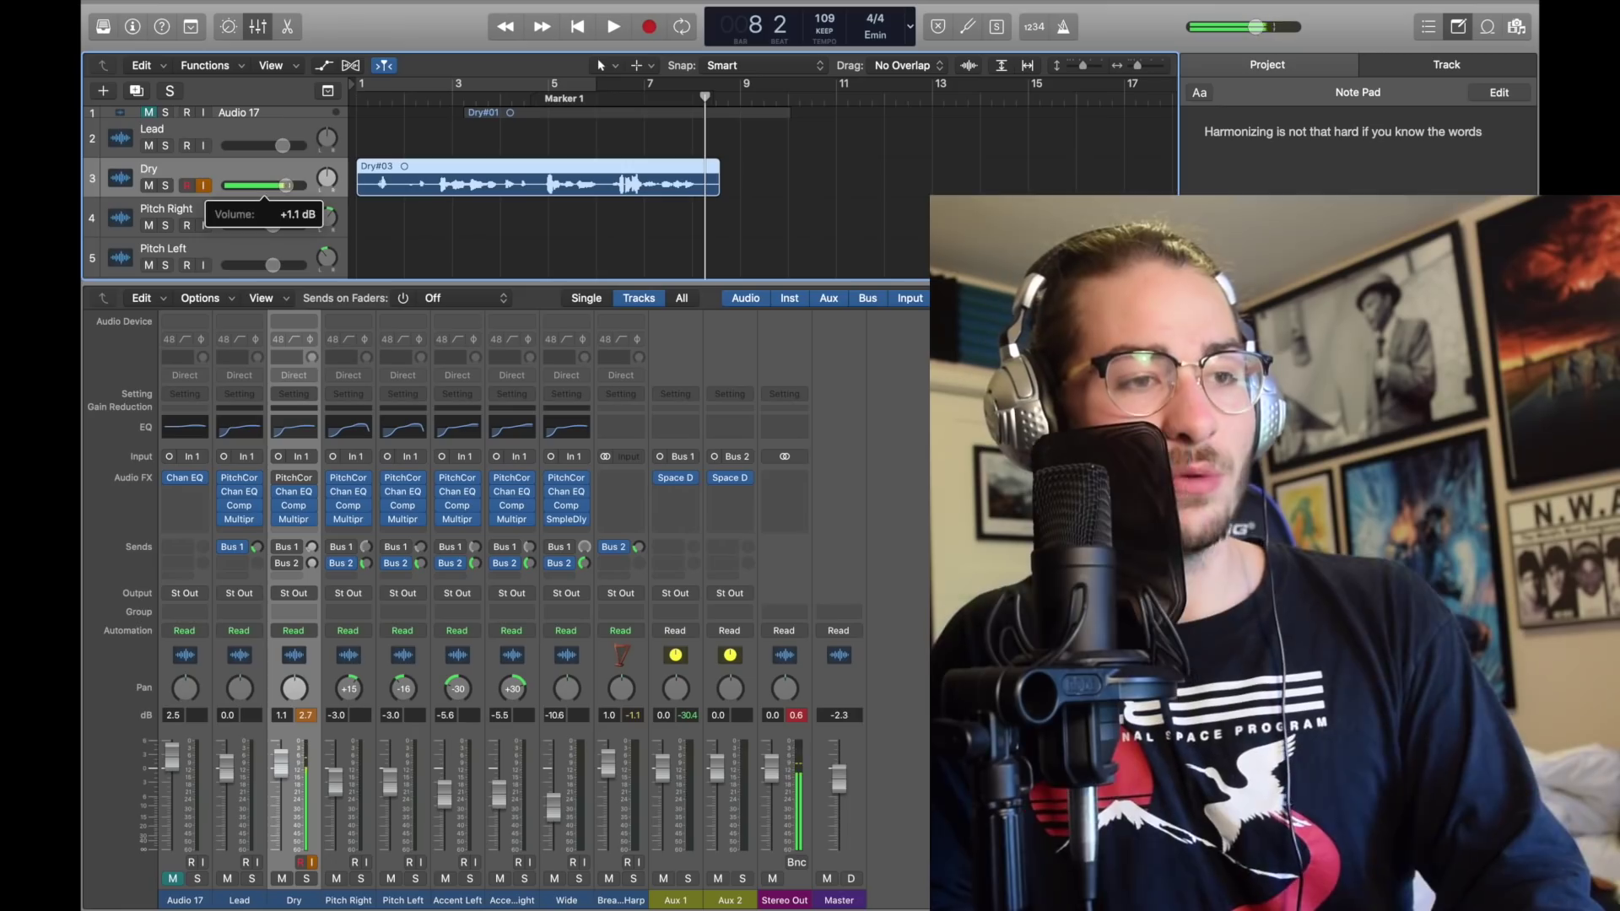
- Set the Dry track's volume to 0.0 dB and bypass its Pitch Correction plug-in
{"action": "left_click_drag", "start_coordinate": [284, 187], "coordinate": [282, 186]}
{"action": "left_click", "coordinate": [277, 478]}
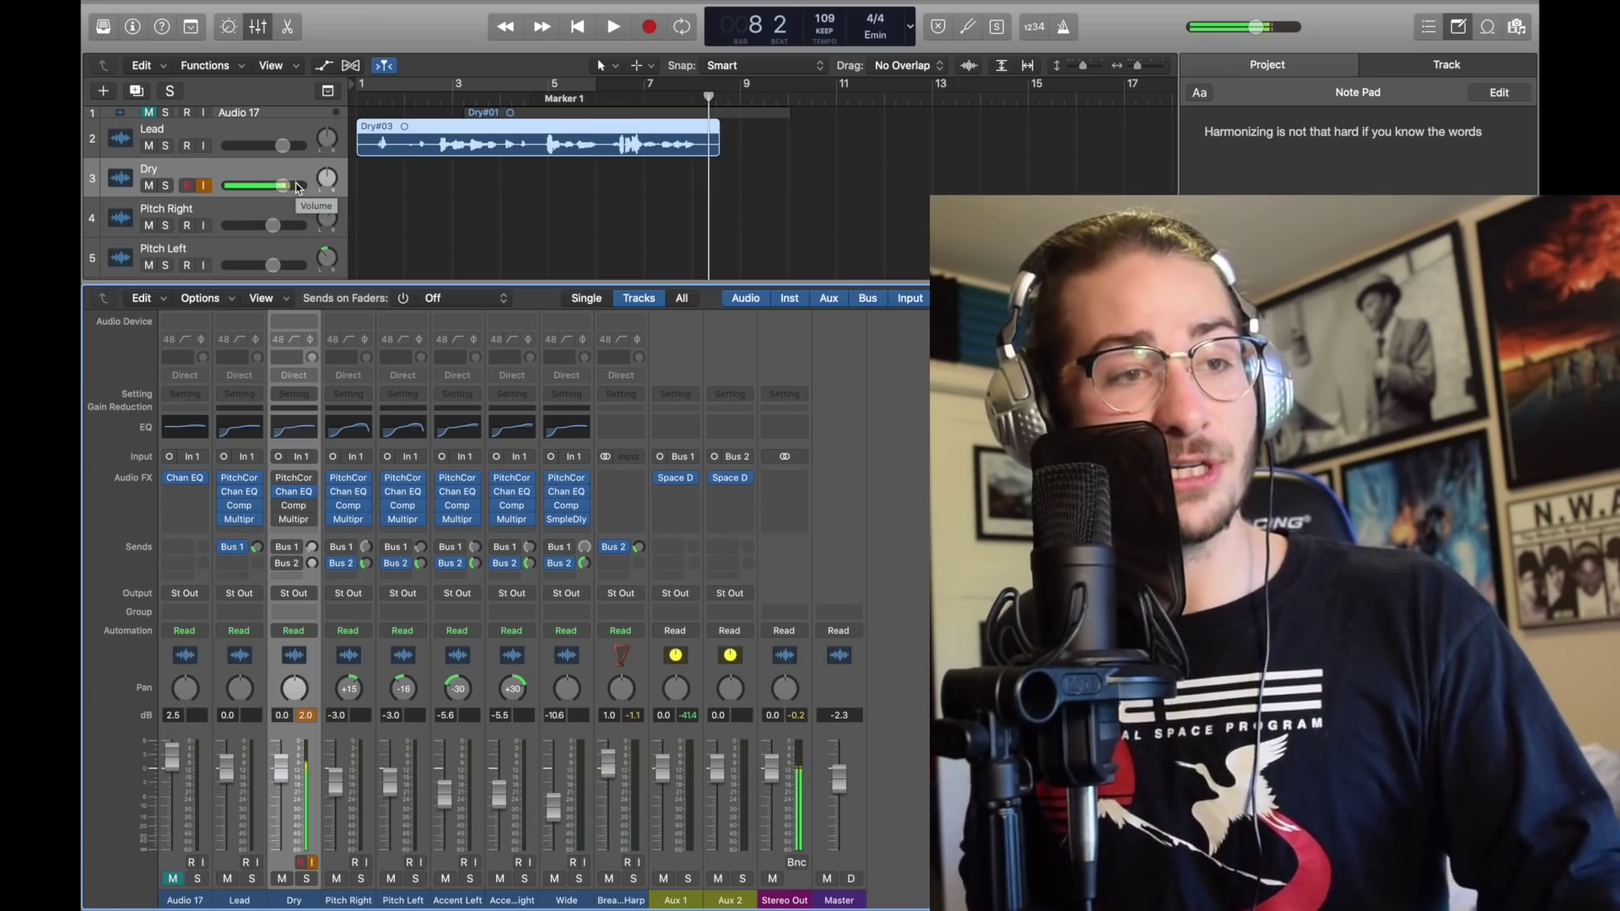
- Mute the Lead track, return to the start, and move the Dry#04 take from Dry to the Pitch Right track
{"action": "left_click", "coordinate": [151, 147]}
{"action": "key", "text": "Return"}
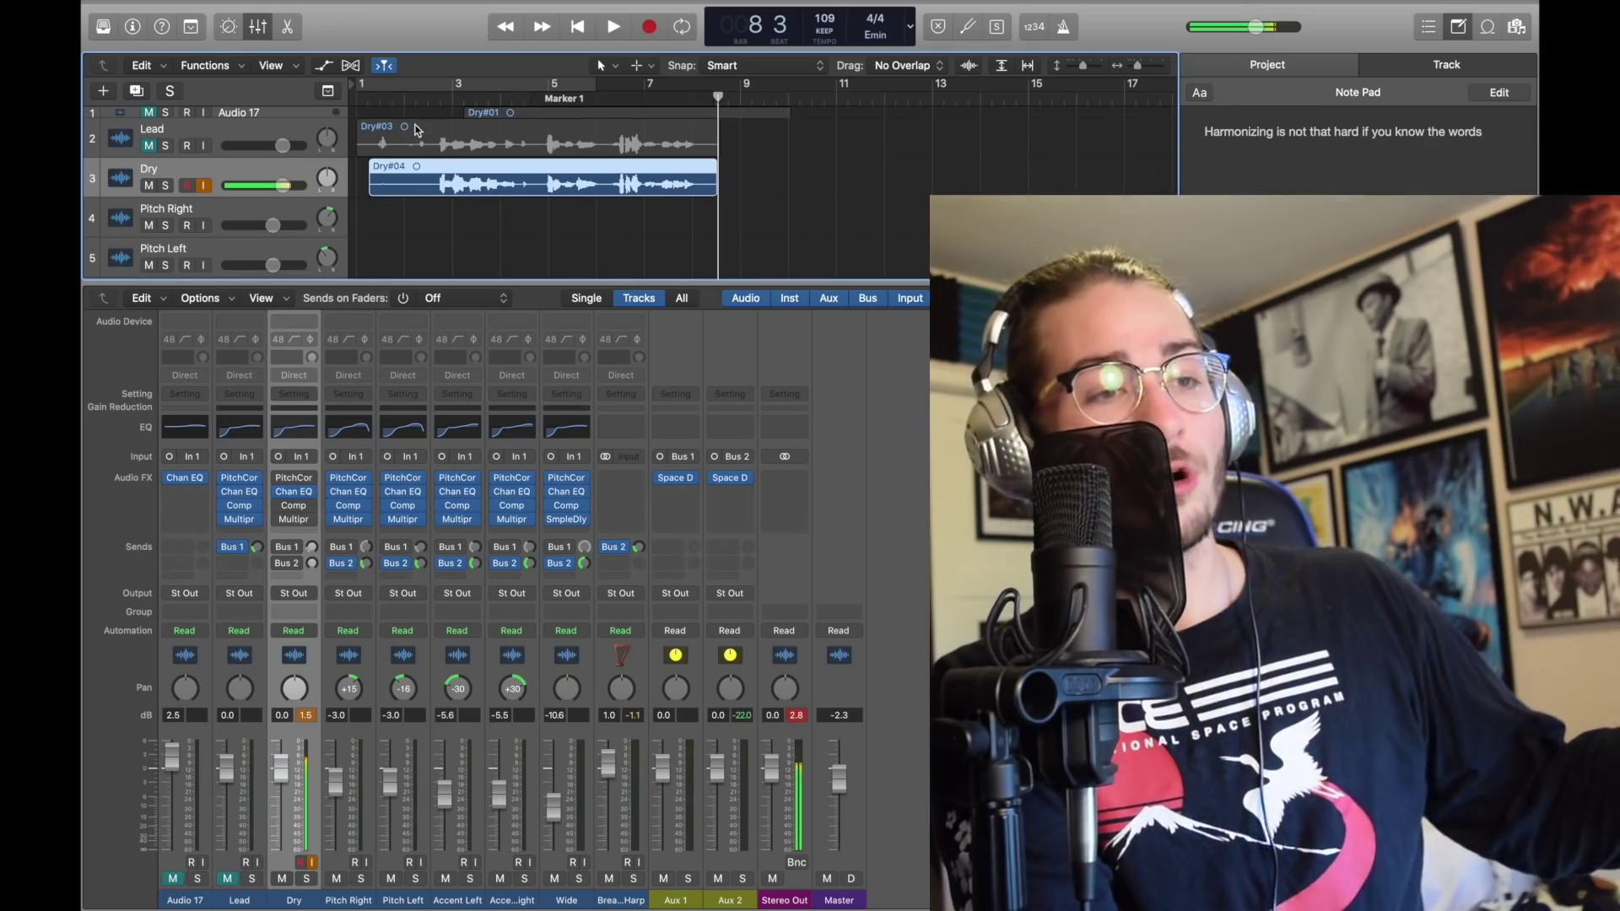
{"action": "left_click_drag", "start_coordinate": [411, 175], "coordinate": [412, 215]}
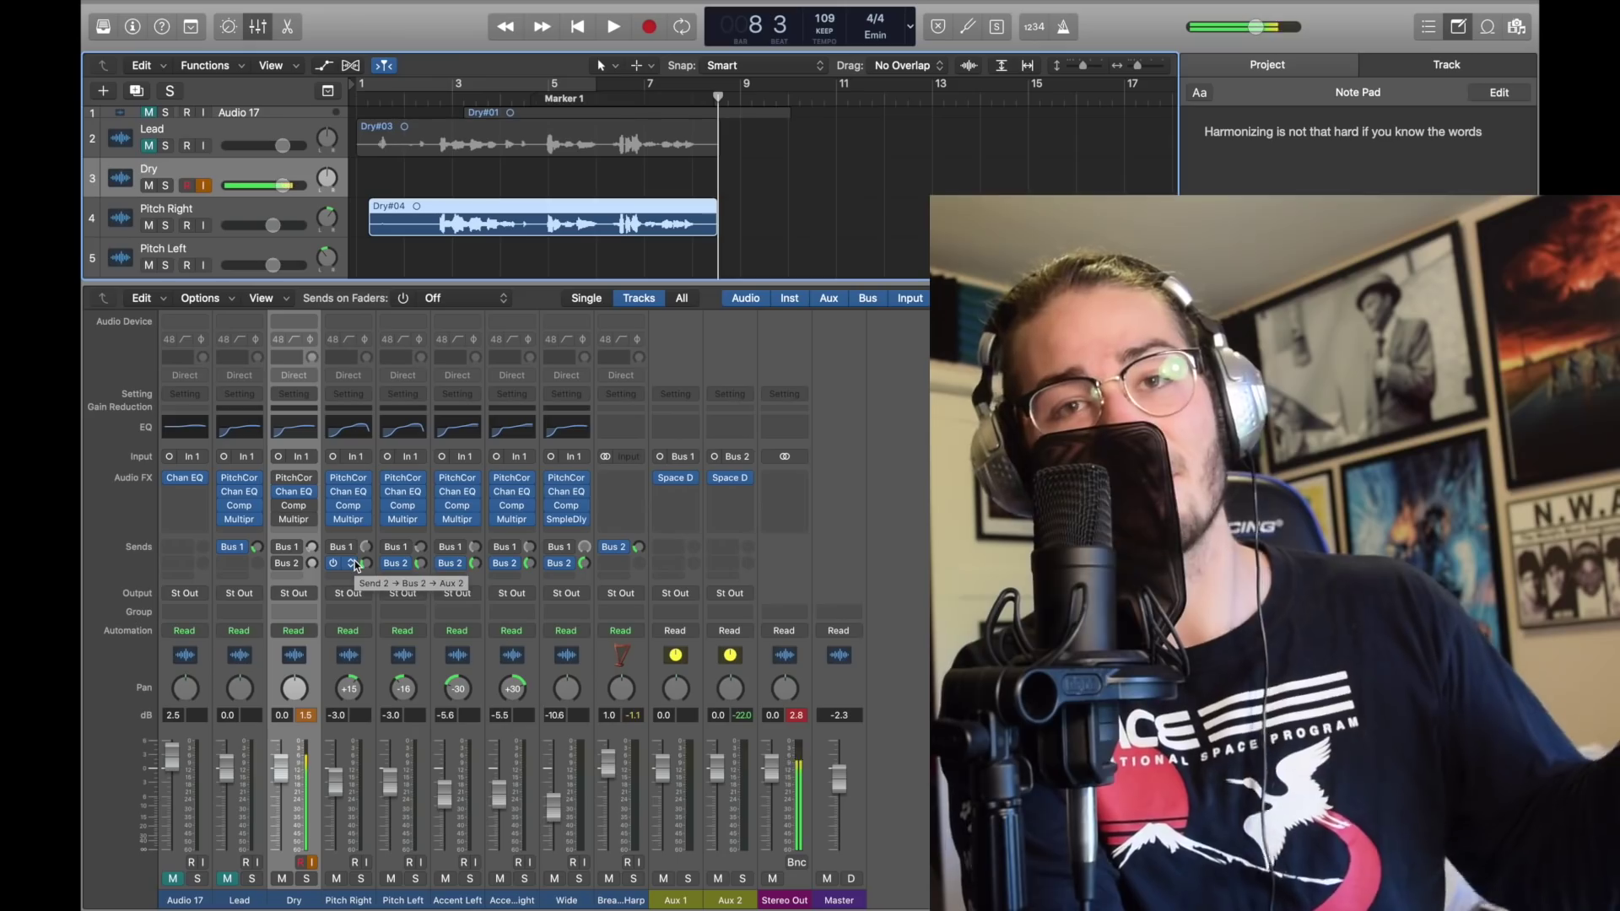
{"action": "left_click", "coordinate": [367, 564]}
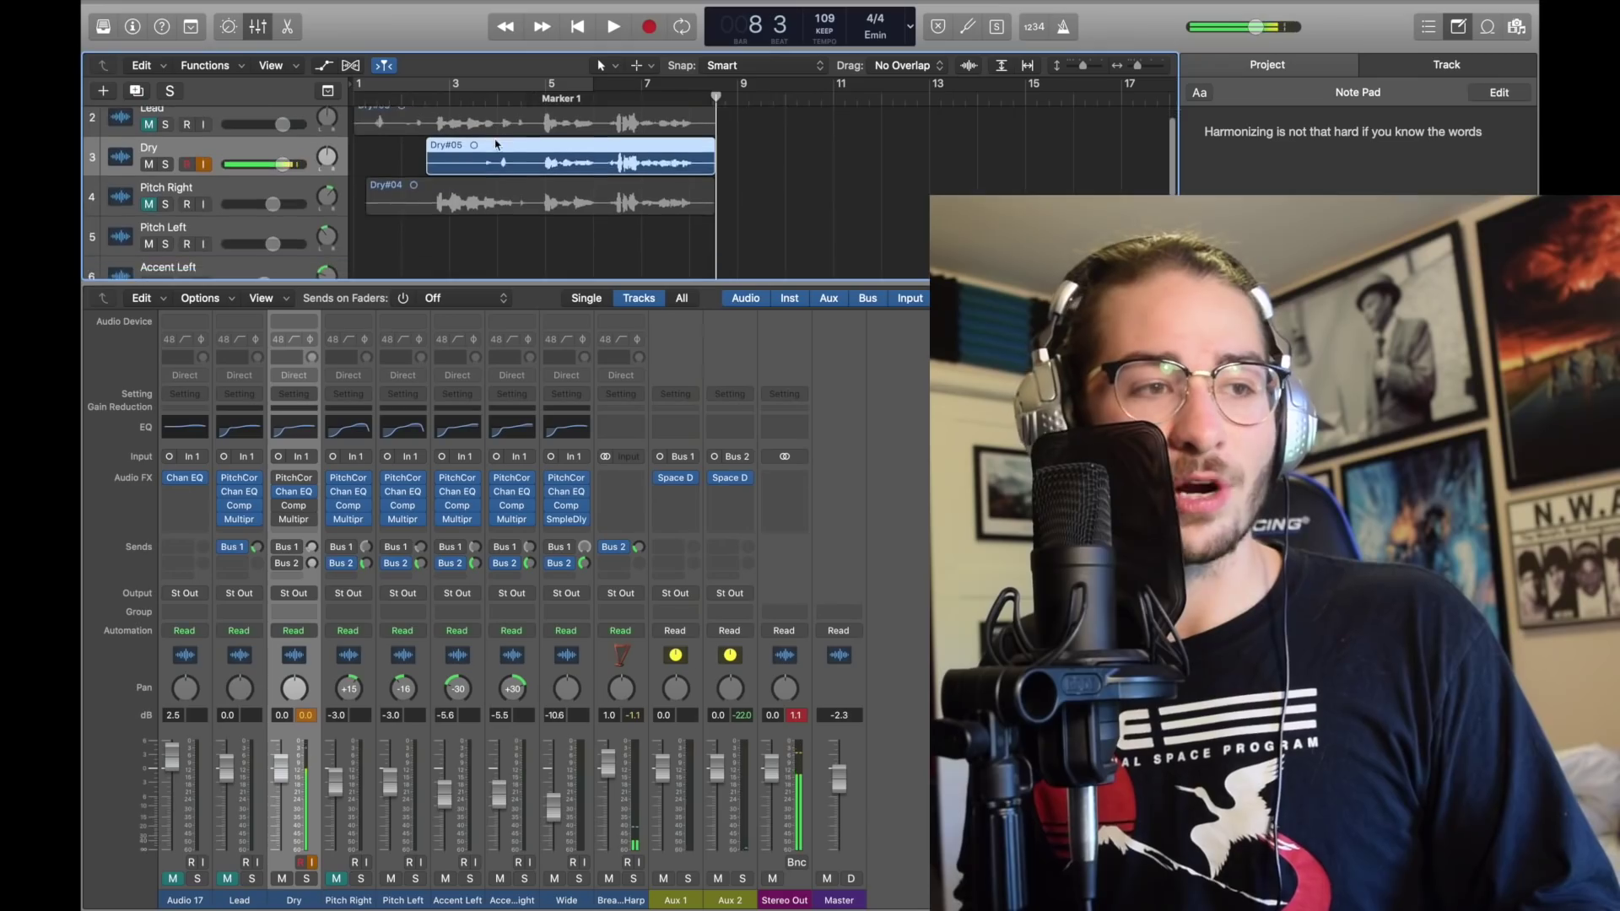
- Move the Dry#05 take from the Dry track down to the Pitch Left track
{"action": "left_click", "coordinate": [496, 144]}
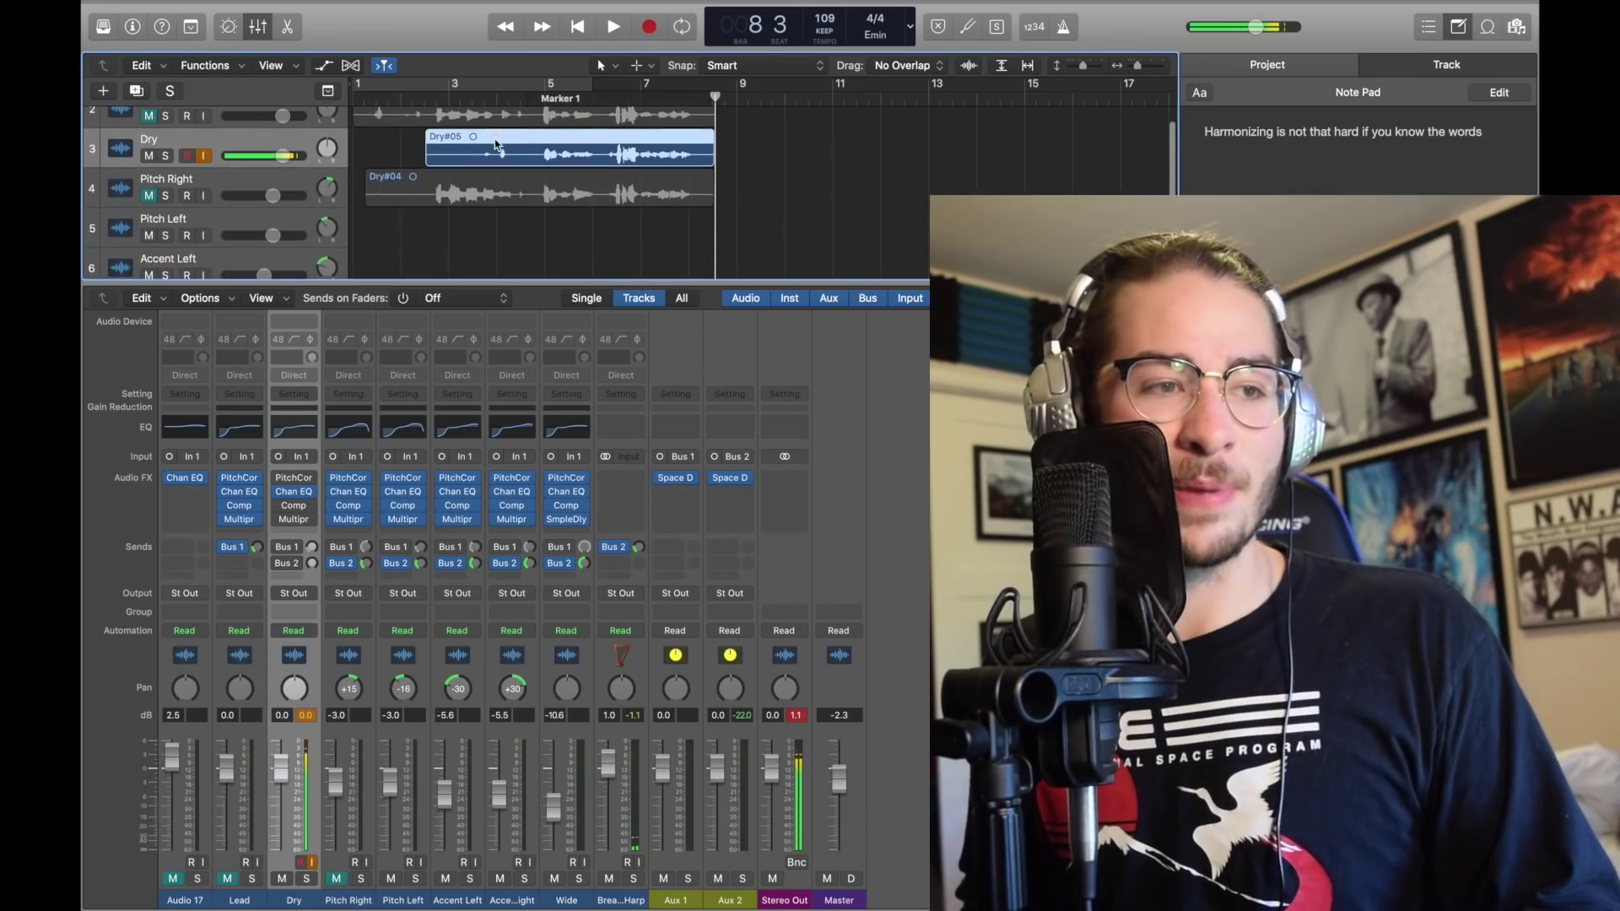
{"action": "left_click_drag", "start_coordinate": [518, 146], "coordinate": [519, 221]}
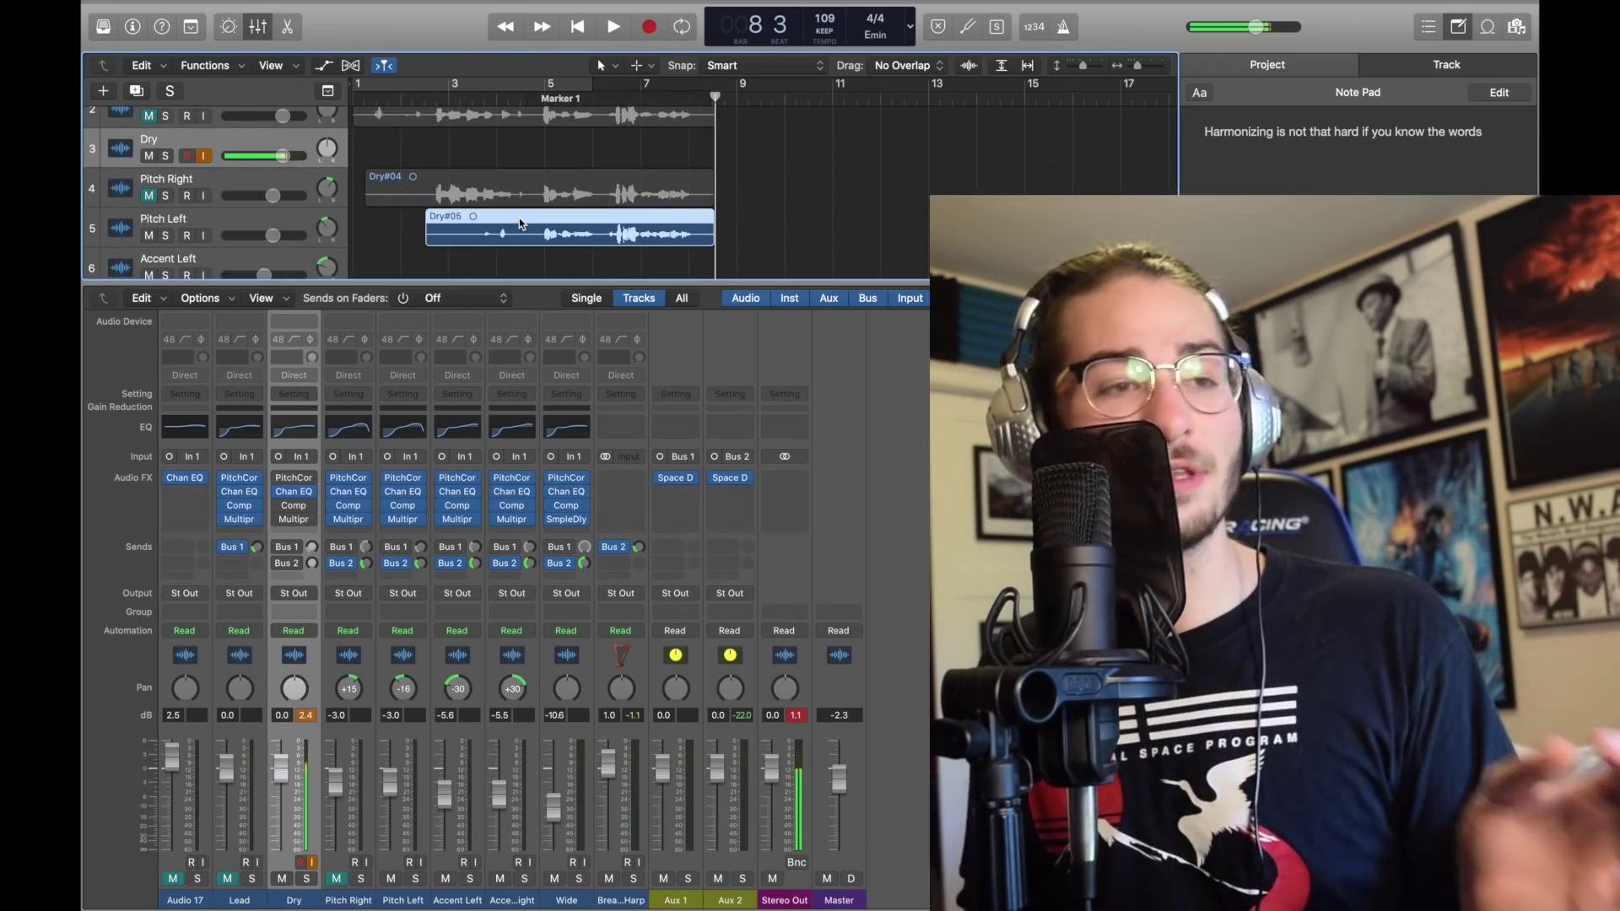
{"action": "left_click", "coordinate": [518, 218]}
{"action": "mouse_move", "coordinate": [426, 565]}
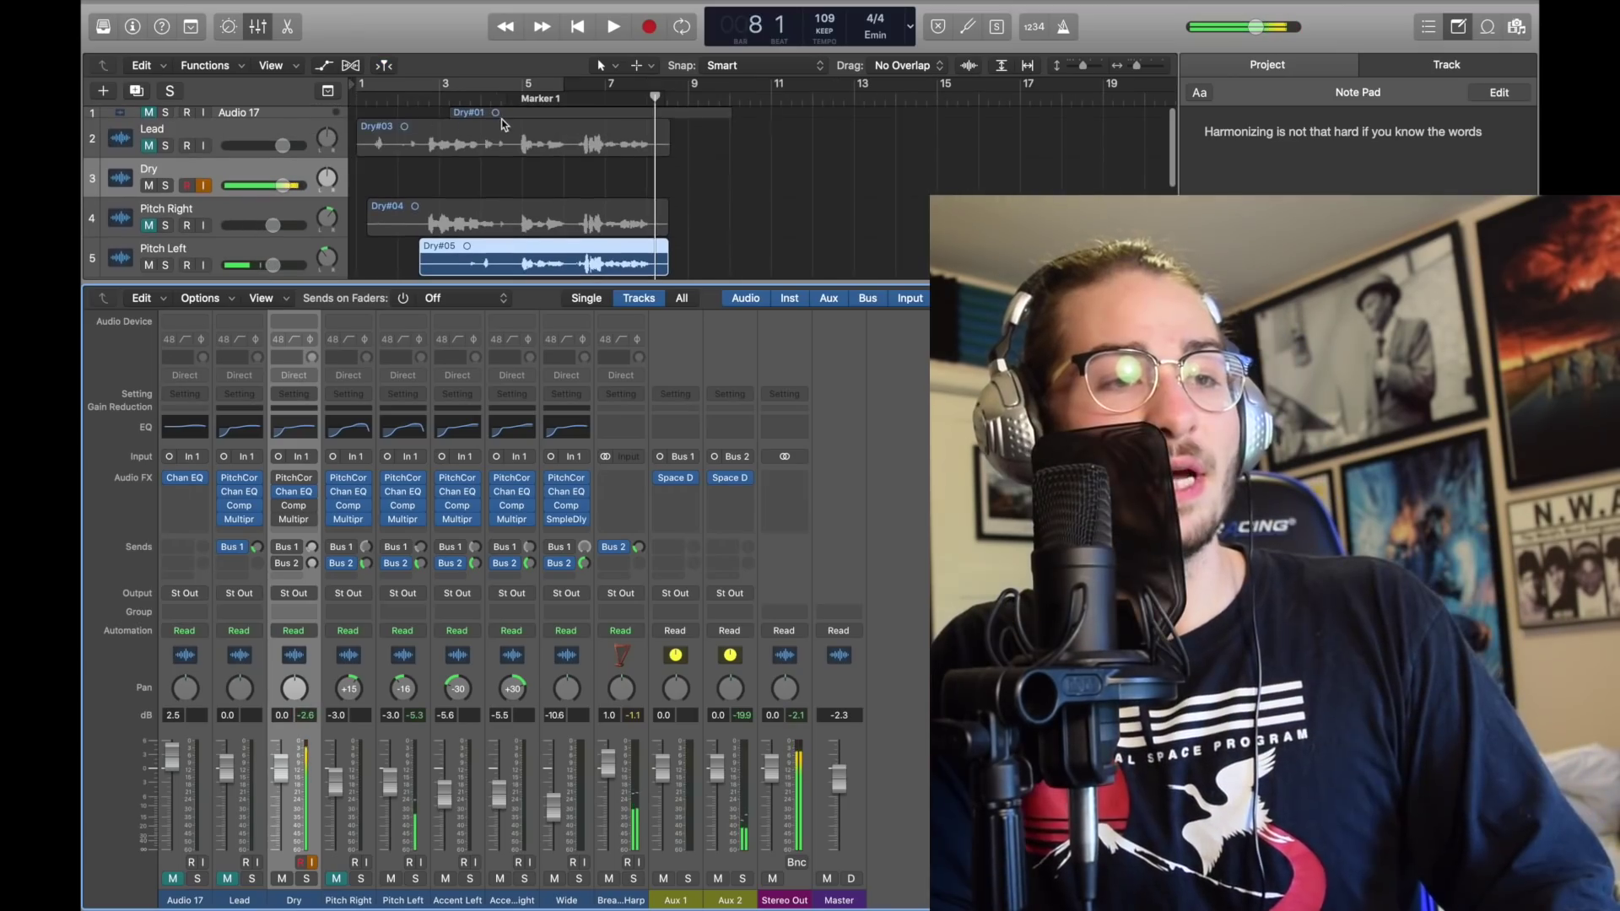
- Play back the Pitch Right and Pitch Left harmony takes together and stop playback
{"action": "left_click", "coordinate": [501, 105]}
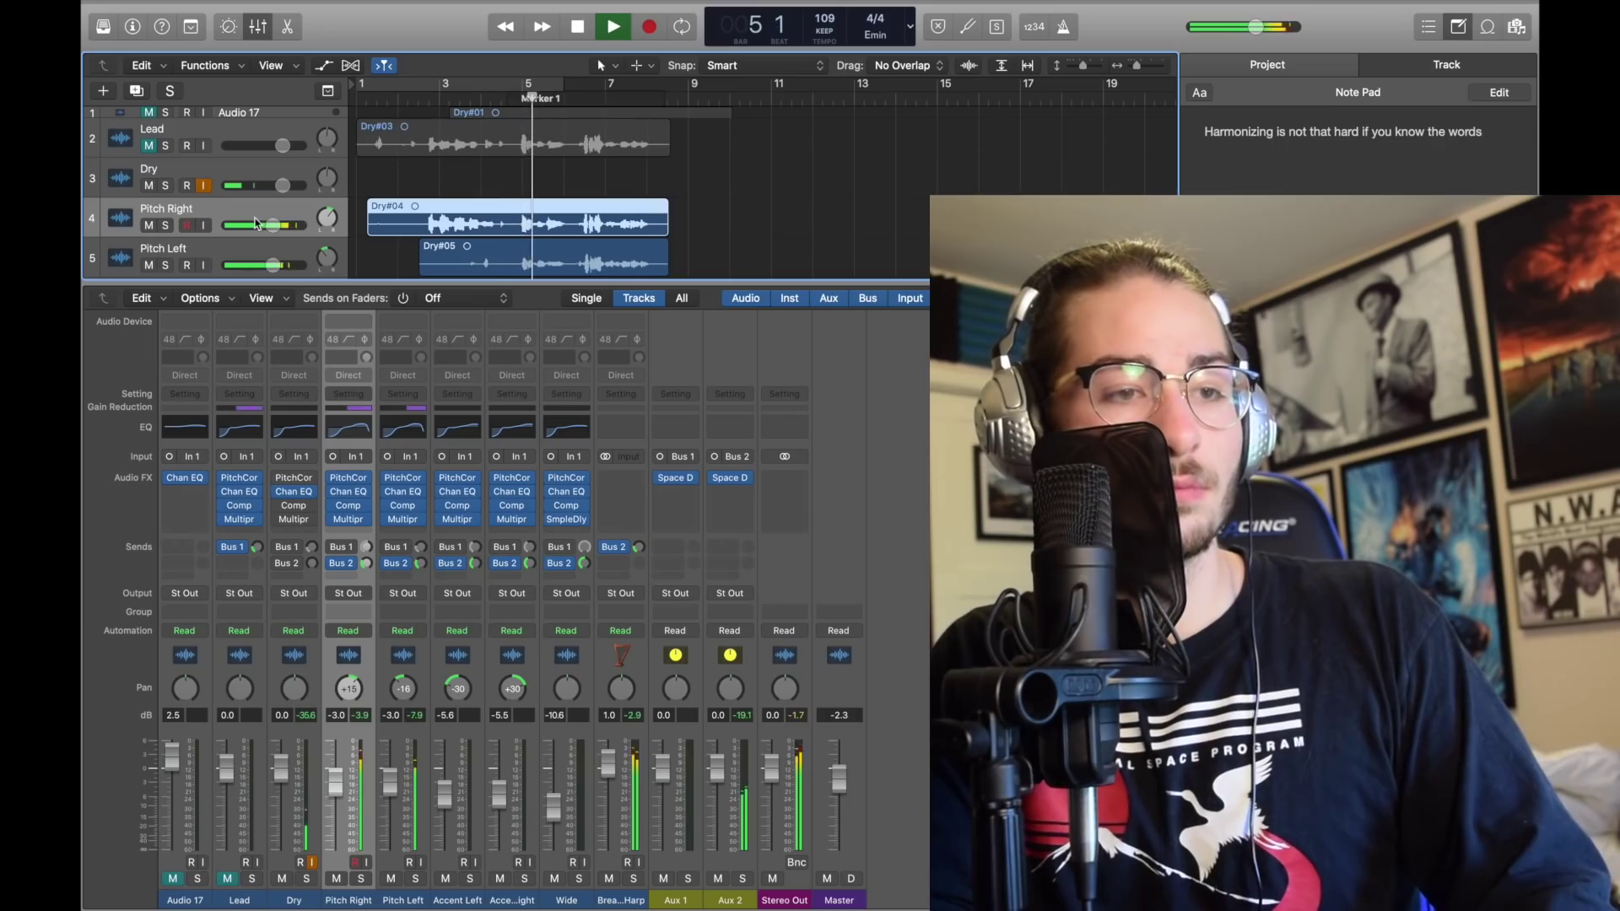
{"action": "scroll", "coordinate": [257, 212], "scroll_direction": "down", "scroll_amount": 2}
{"action": "scroll", "coordinate": [257, 210], "scroll_direction": "down", "scroll_amount": 3}
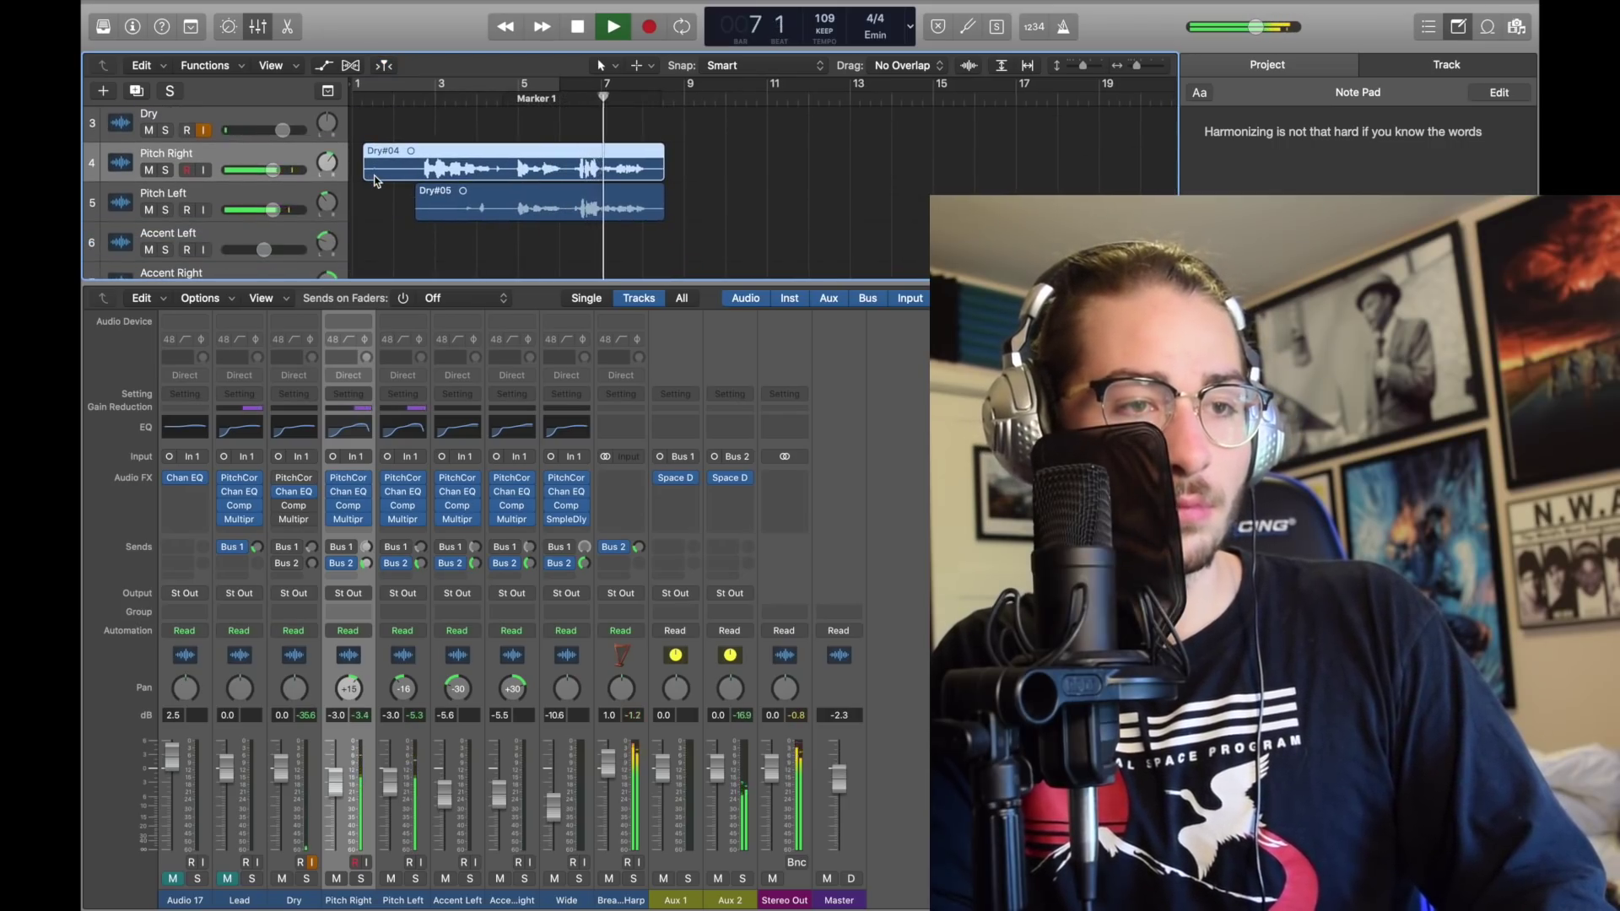
{"action": "scroll", "coordinate": [375, 181], "scroll_direction": "up", "scroll_amount": 1}
{"action": "key", "text": "space"}
- Show the mixer and examine the Channel EQ curve on the Pitch Right track
{"action": "left_click", "coordinate": [253, 30]}
{"action": "left_click", "coordinate": [250, 30]}
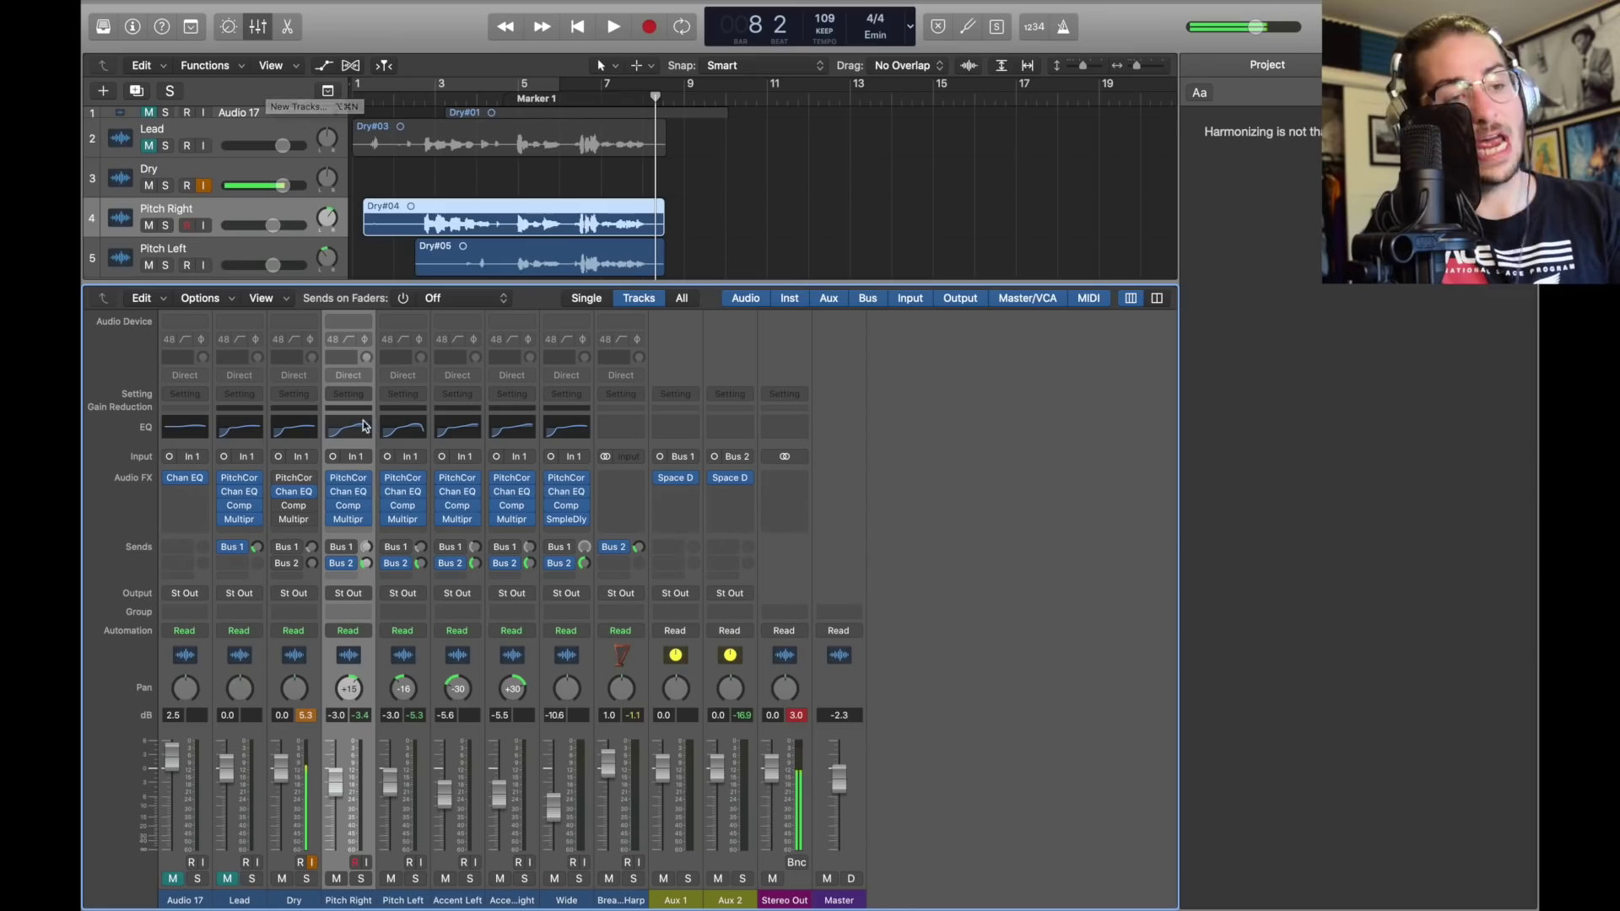
{"action": "left_click", "coordinate": [349, 492]}
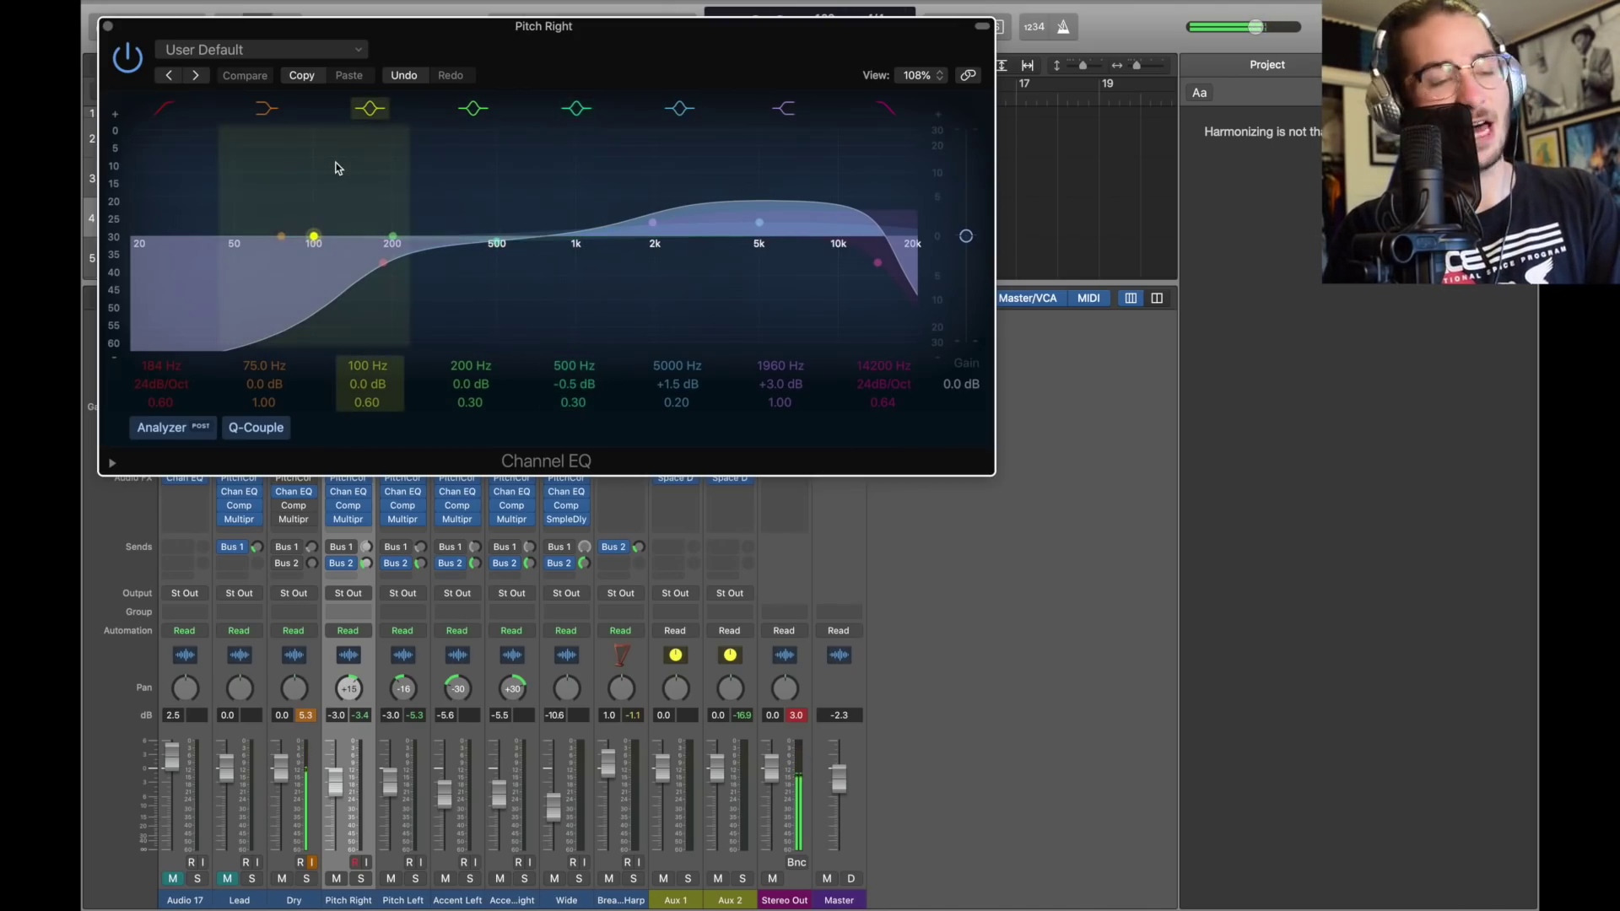
{"action": "left_click", "coordinate": [348, 492]}
{"action": "left_click_drag", "start_coordinate": [345, 492], "coordinate": [364, 495]}
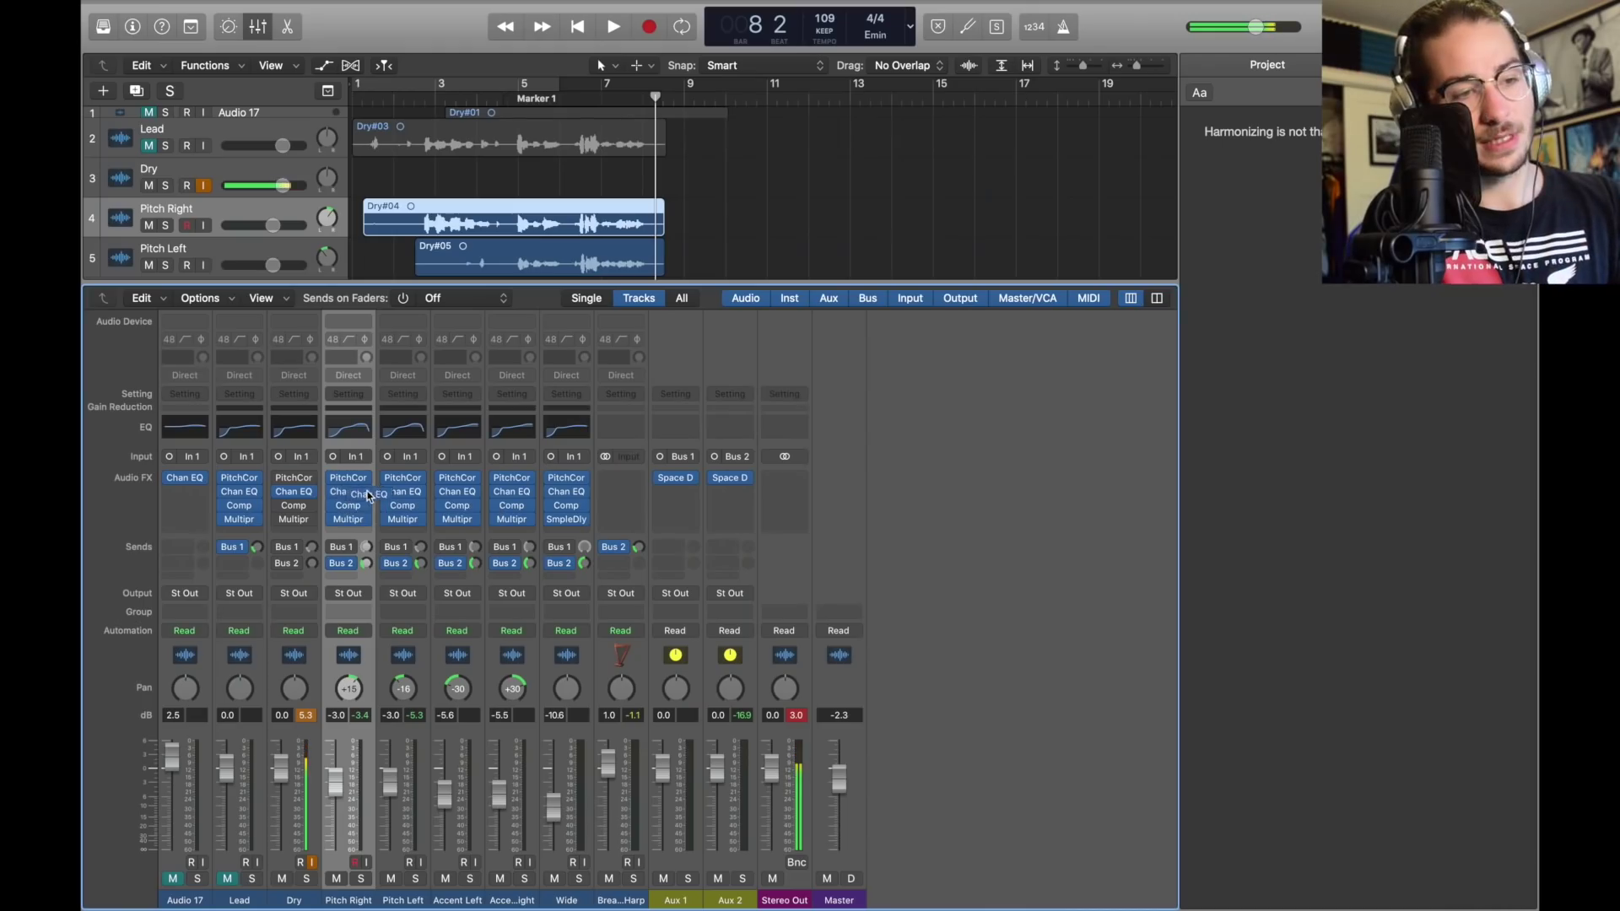
- Mute the Pitch Right and Pitch Left tracks
{"action": "left_click", "coordinate": [203, 203]}
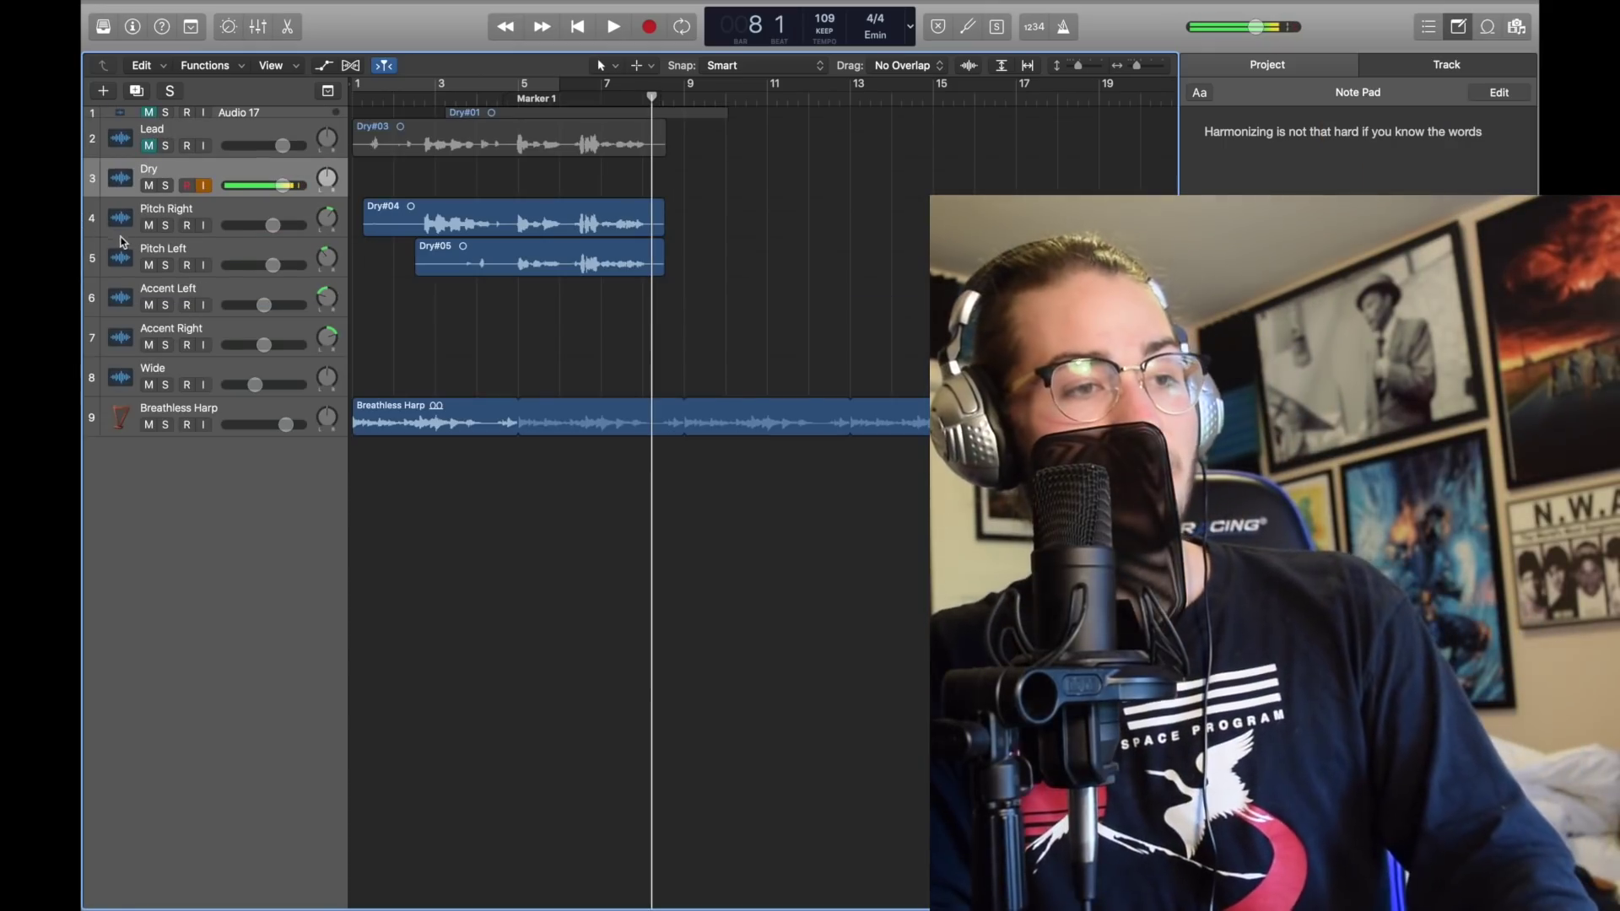
{"action": "left_click", "coordinate": [162, 276]}
{"action": "left_click", "coordinate": [150, 266]}
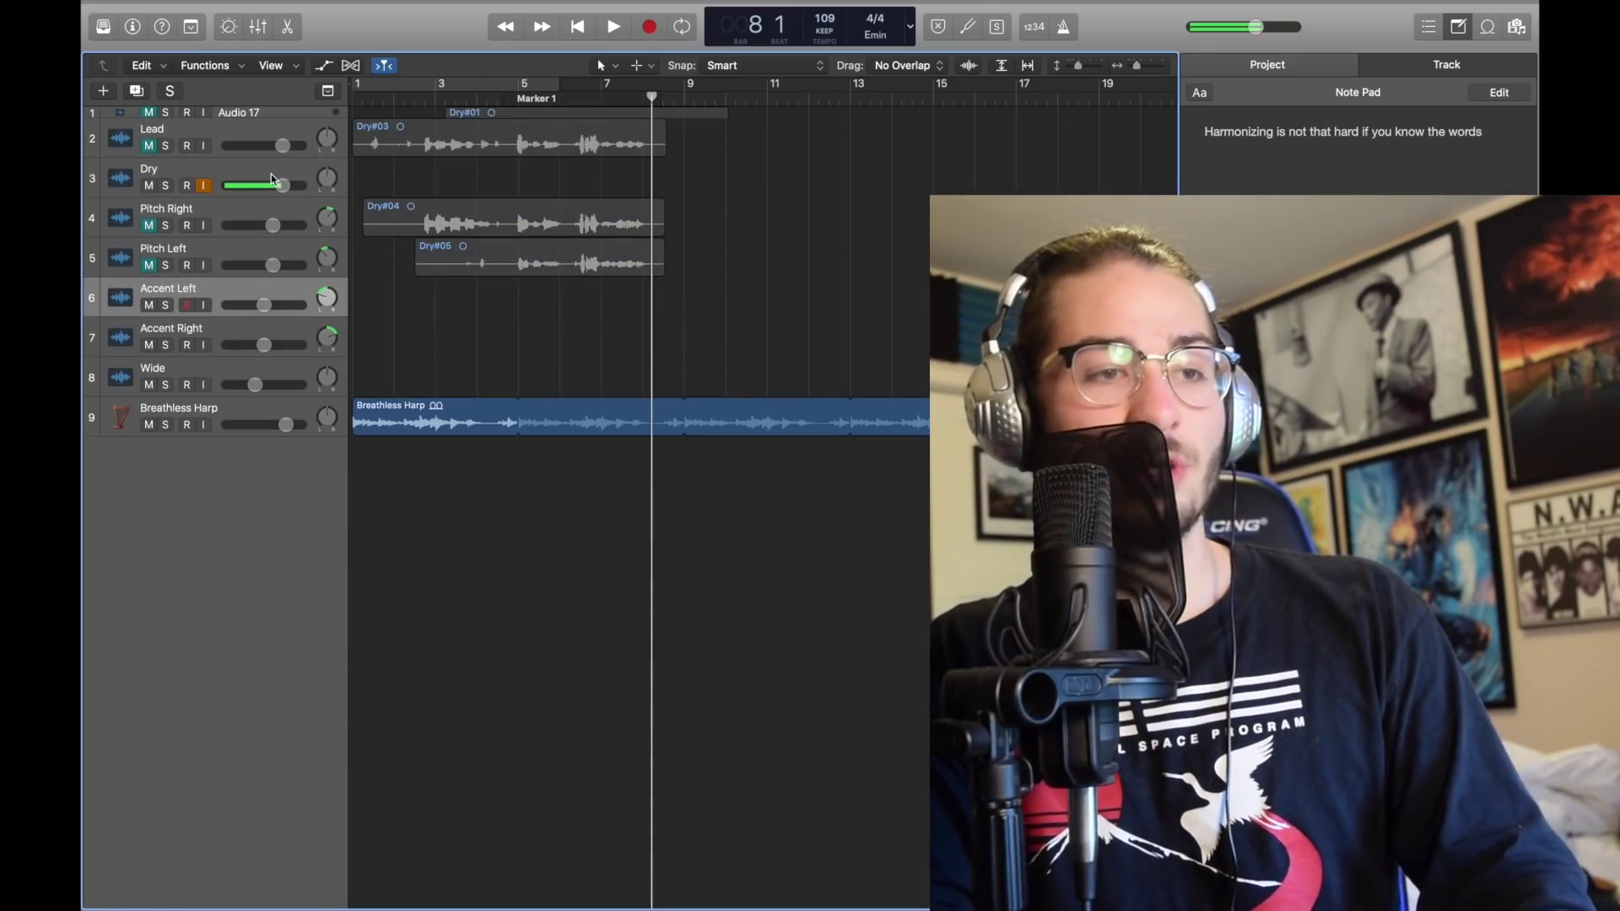
- Reposition the playhead and move the Dry#07 take from the Dry track to the Accent Left track
{"action": "left_click", "coordinate": [420, 97]}
{"action": "left_click", "coordinate": [497, 99]}
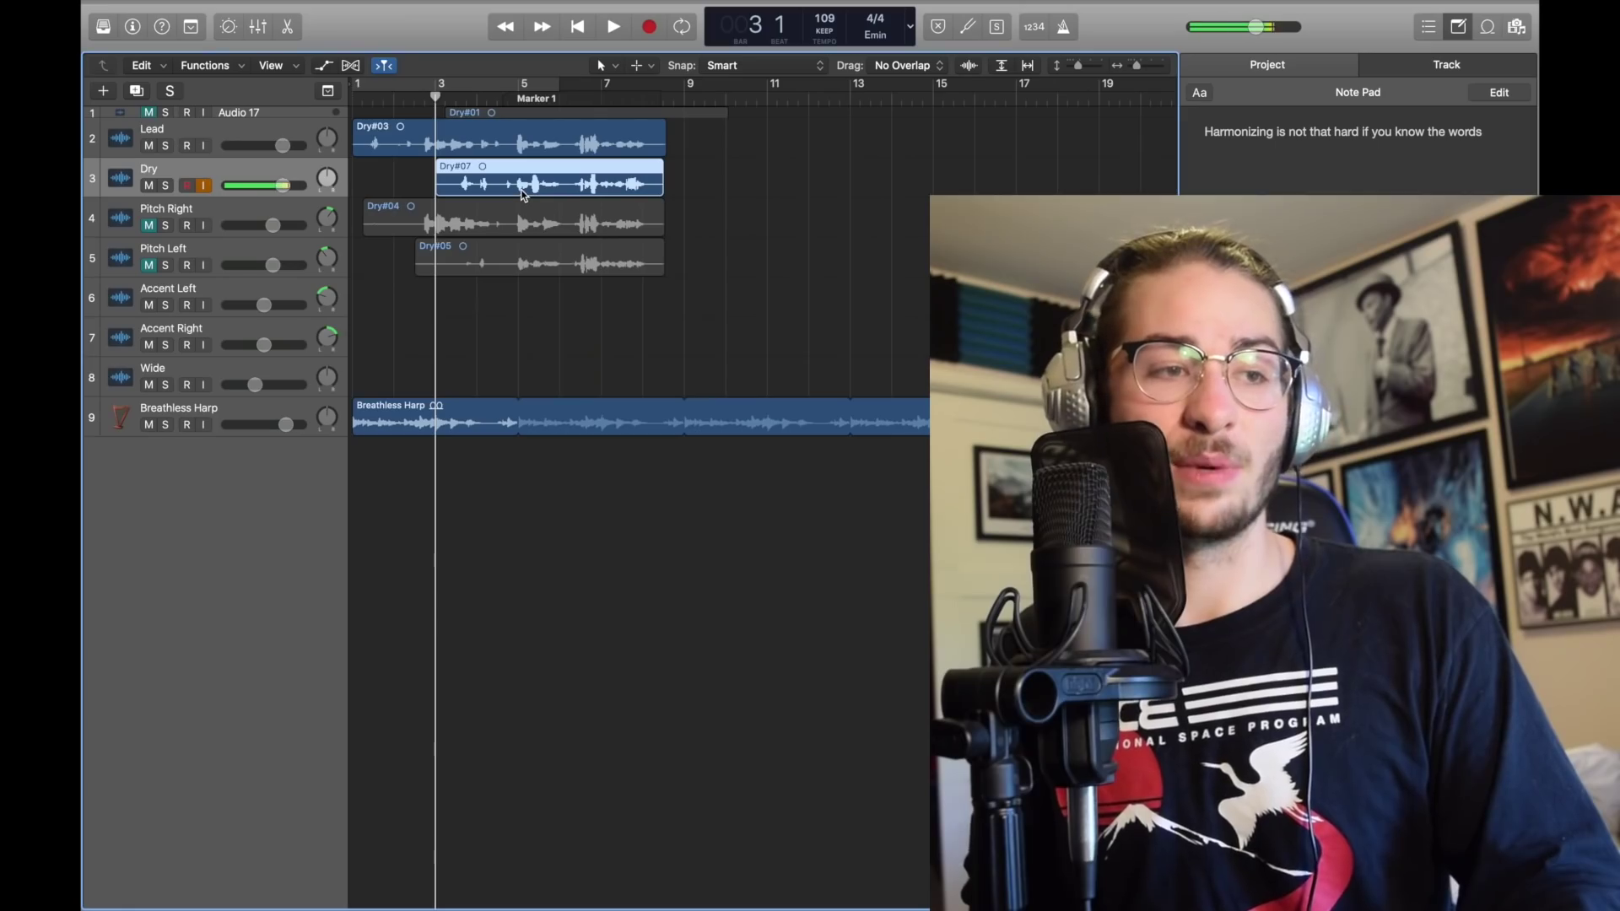
{"action": "left_click_drag", "start_coordinate": [523, 183], "coordinate": [524, 304]}
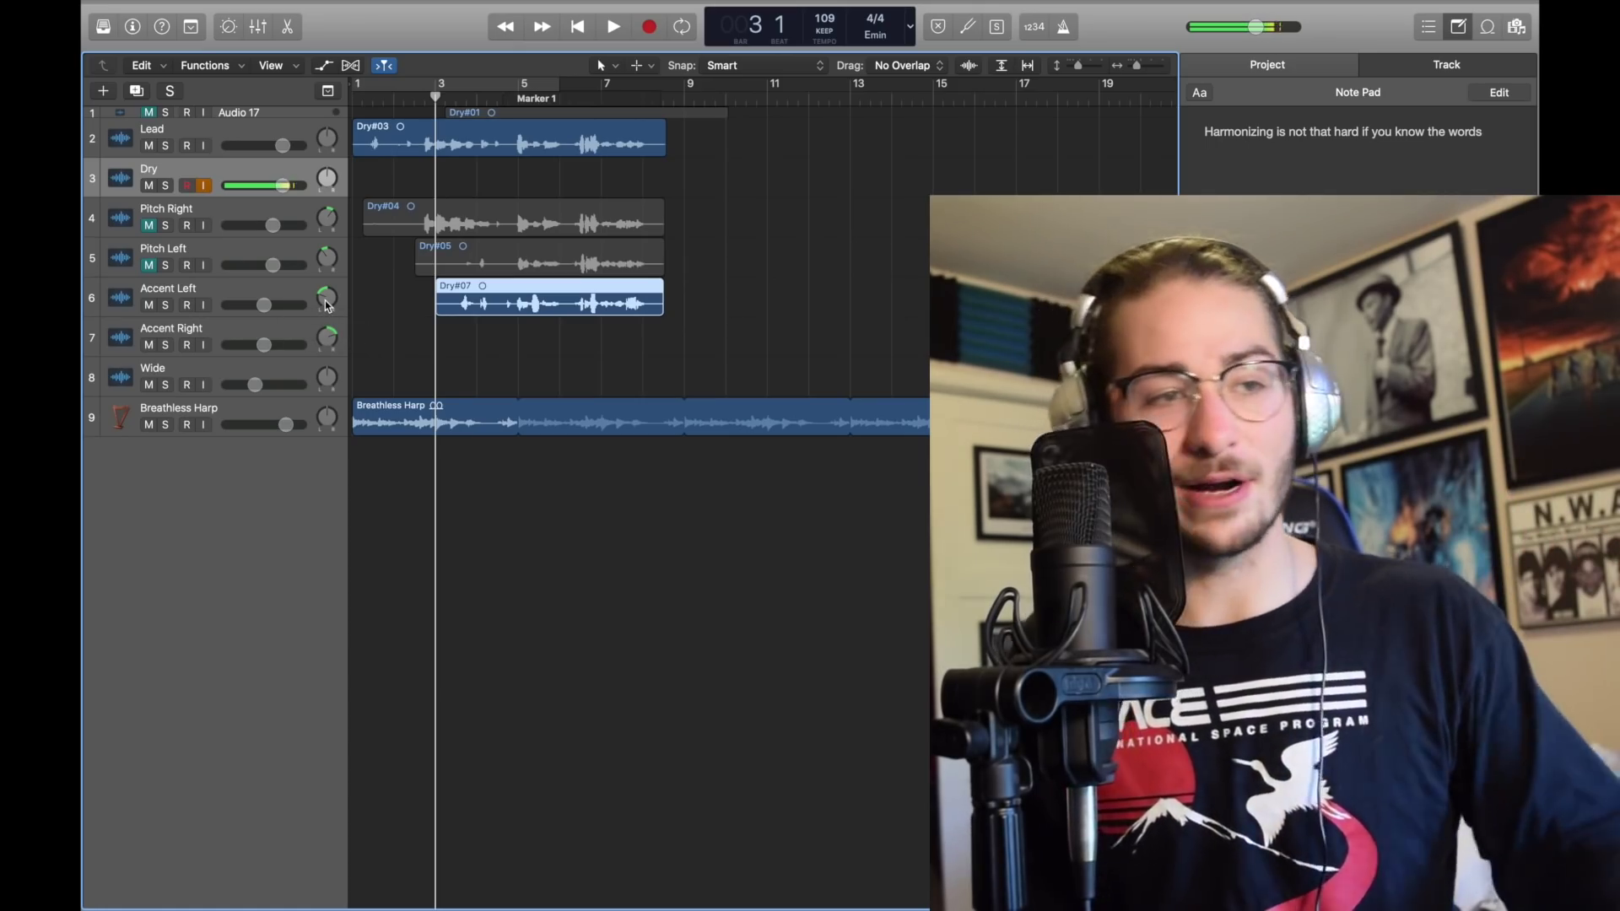
{"action": "left_click", "coordinate": [272, 264]}
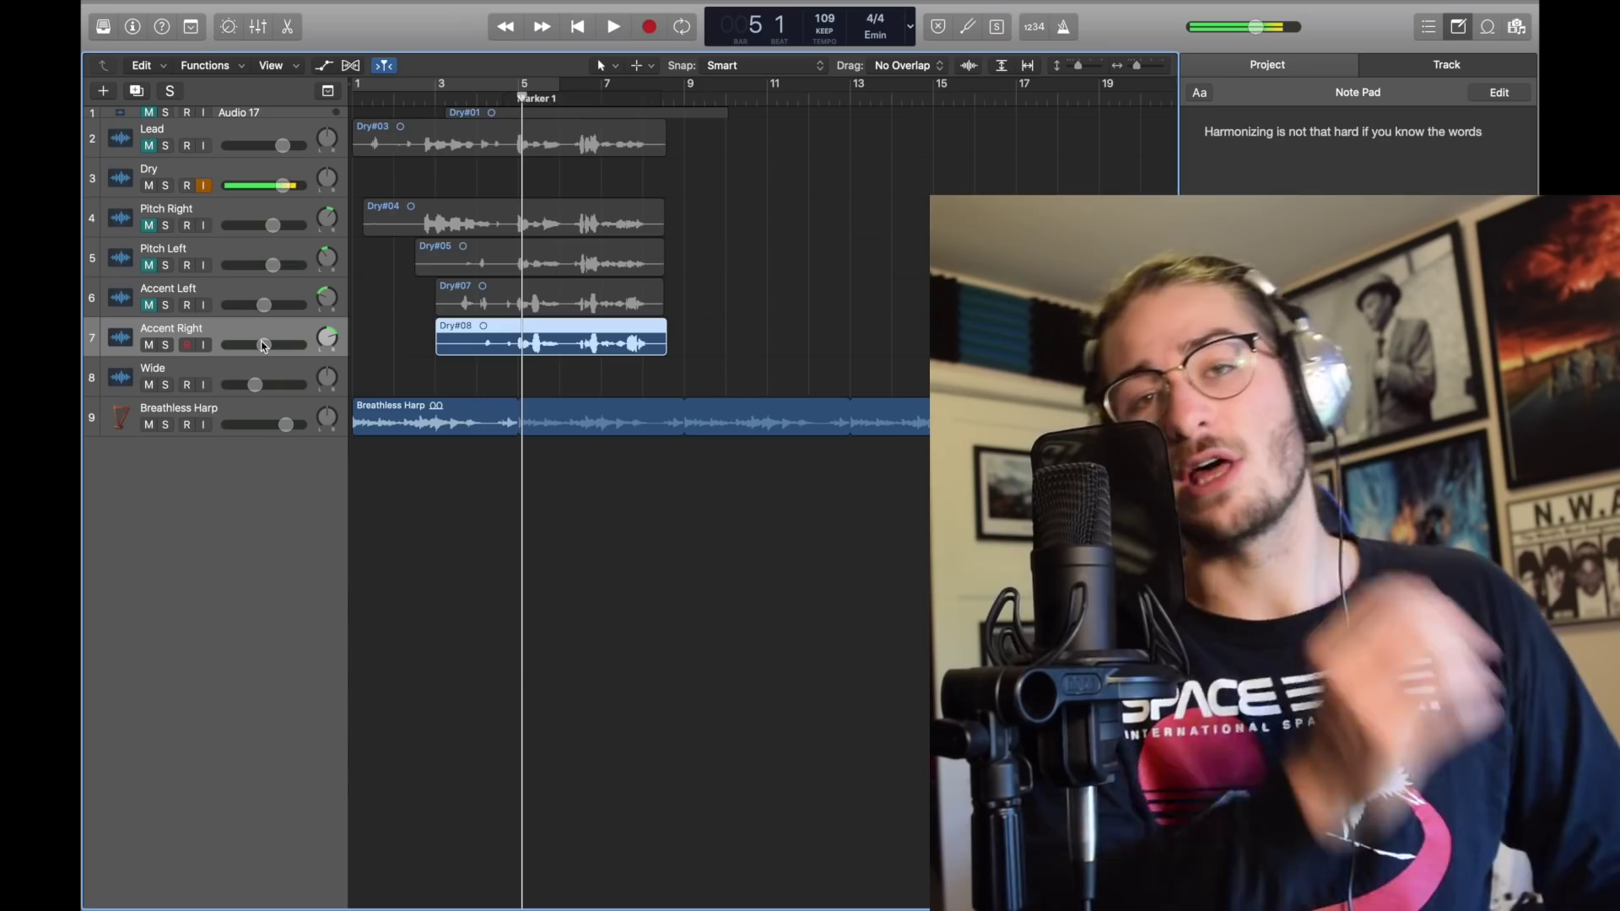
- Select the Accent Left track, examine its Channel EQ in the mixer, and hide the mixer
{"action": "left_click", "coordinate": [257, 299]}
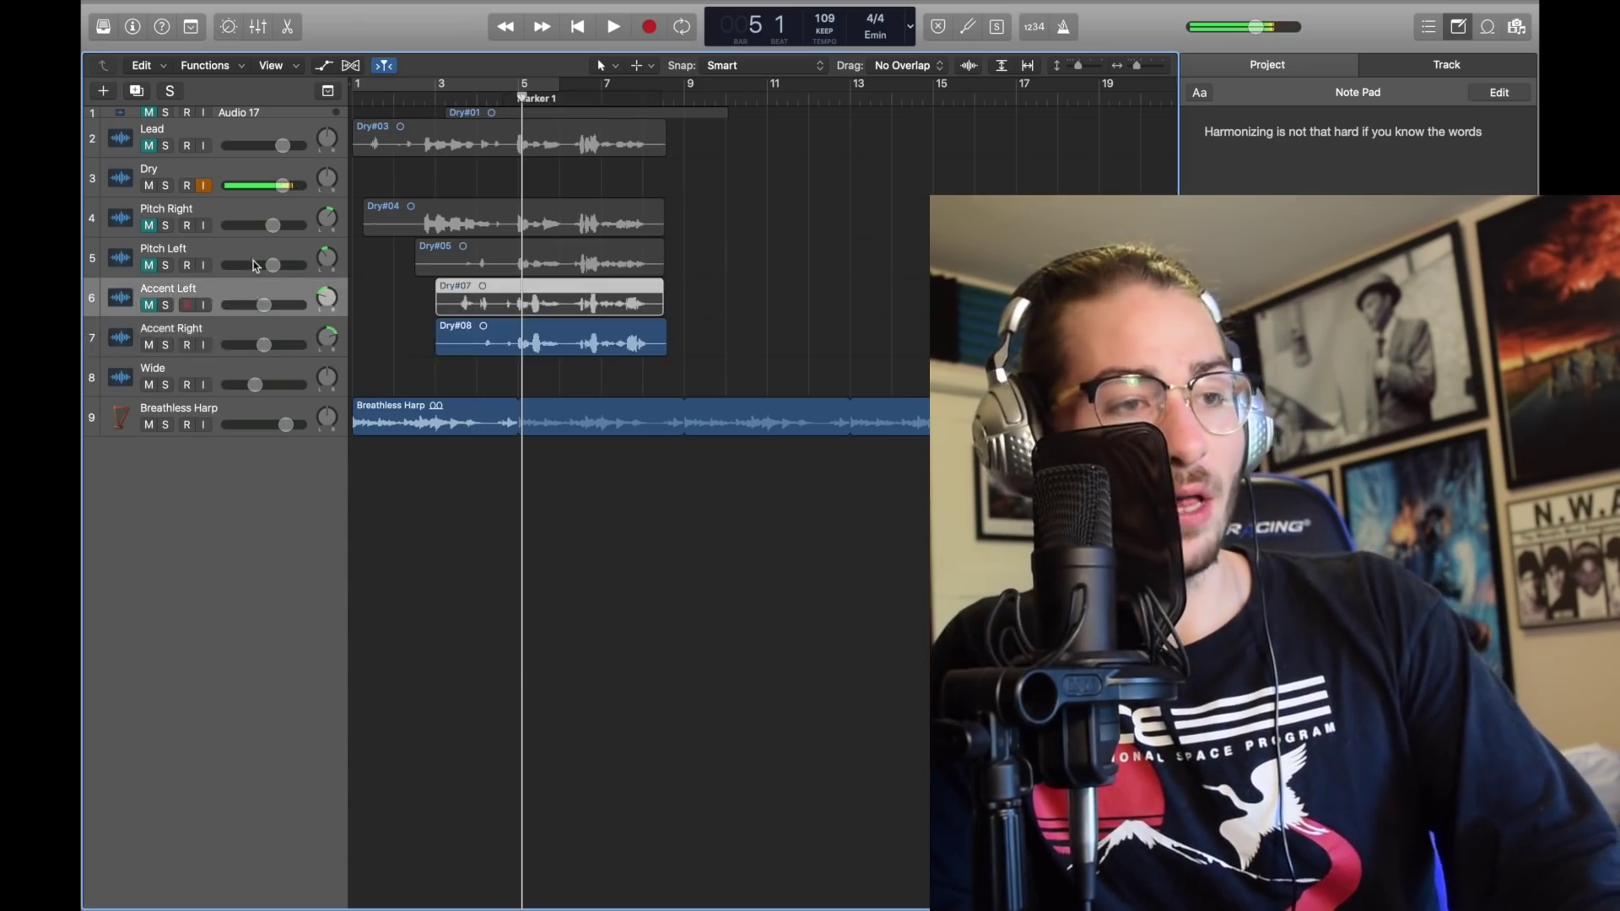
{"action": "key", "text": "x"}
{"action": "left_click", "coordinate": [457, 491]}
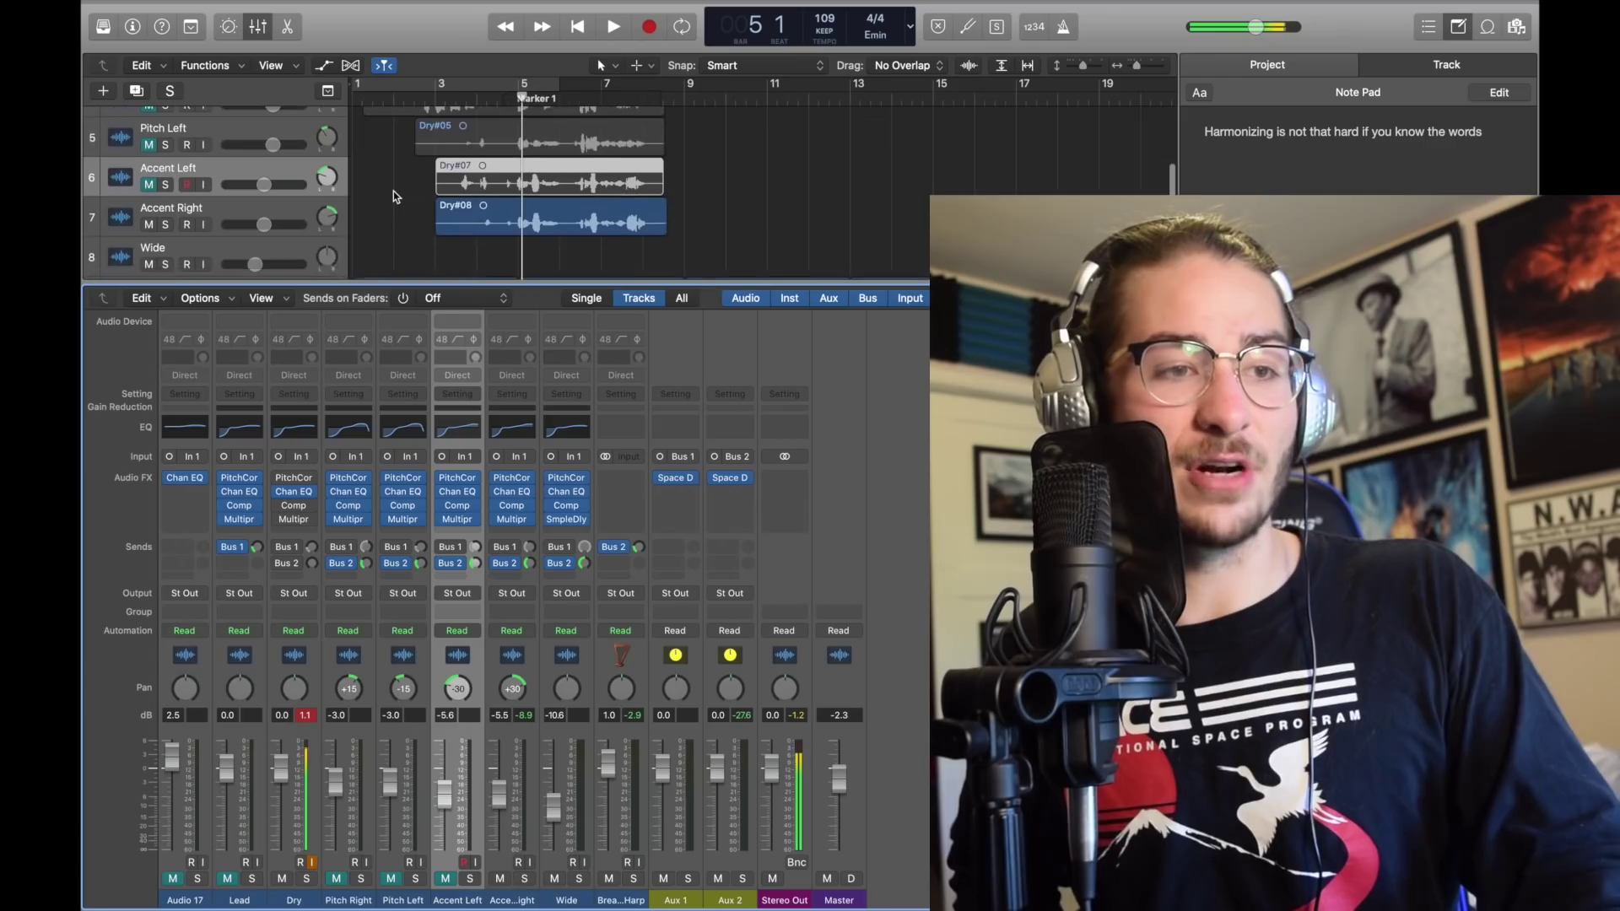
{"action": "key", "text": "x"}
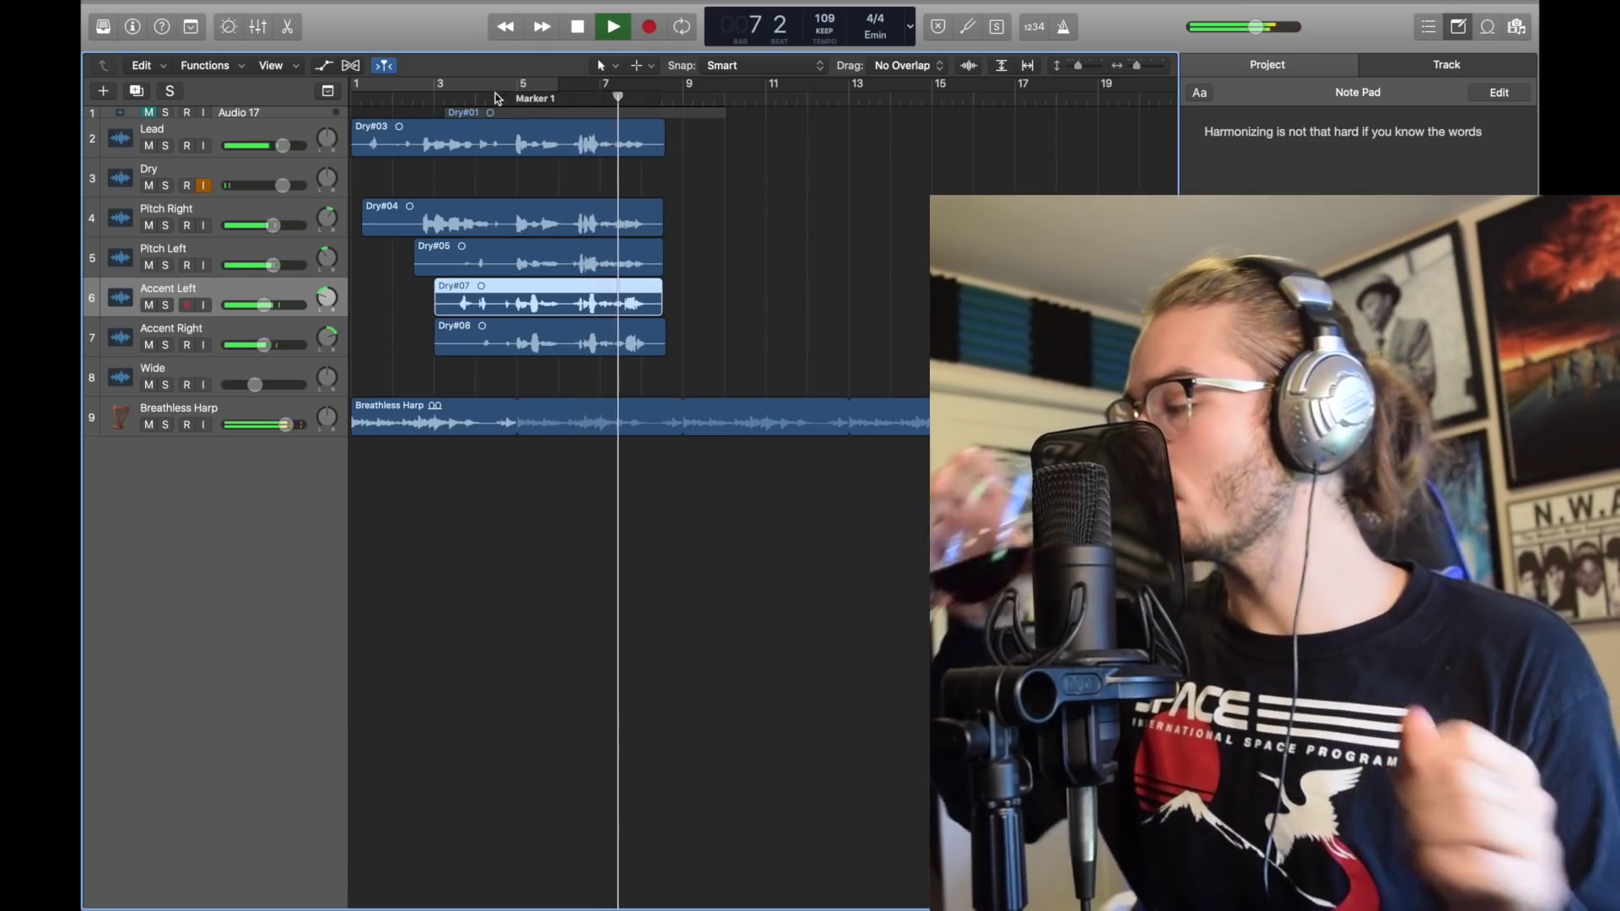
- Stop playback, select the Dry track, and mute the Lead, Pitch, Accent and Wide tracks
{"action": "key", "text": "space"}
{"action": "left_click", "coordinate": [237, 180]}
{"action": "left_click_drag", "start_coordinate": [149, 145], "coordinate": [148, 385]}
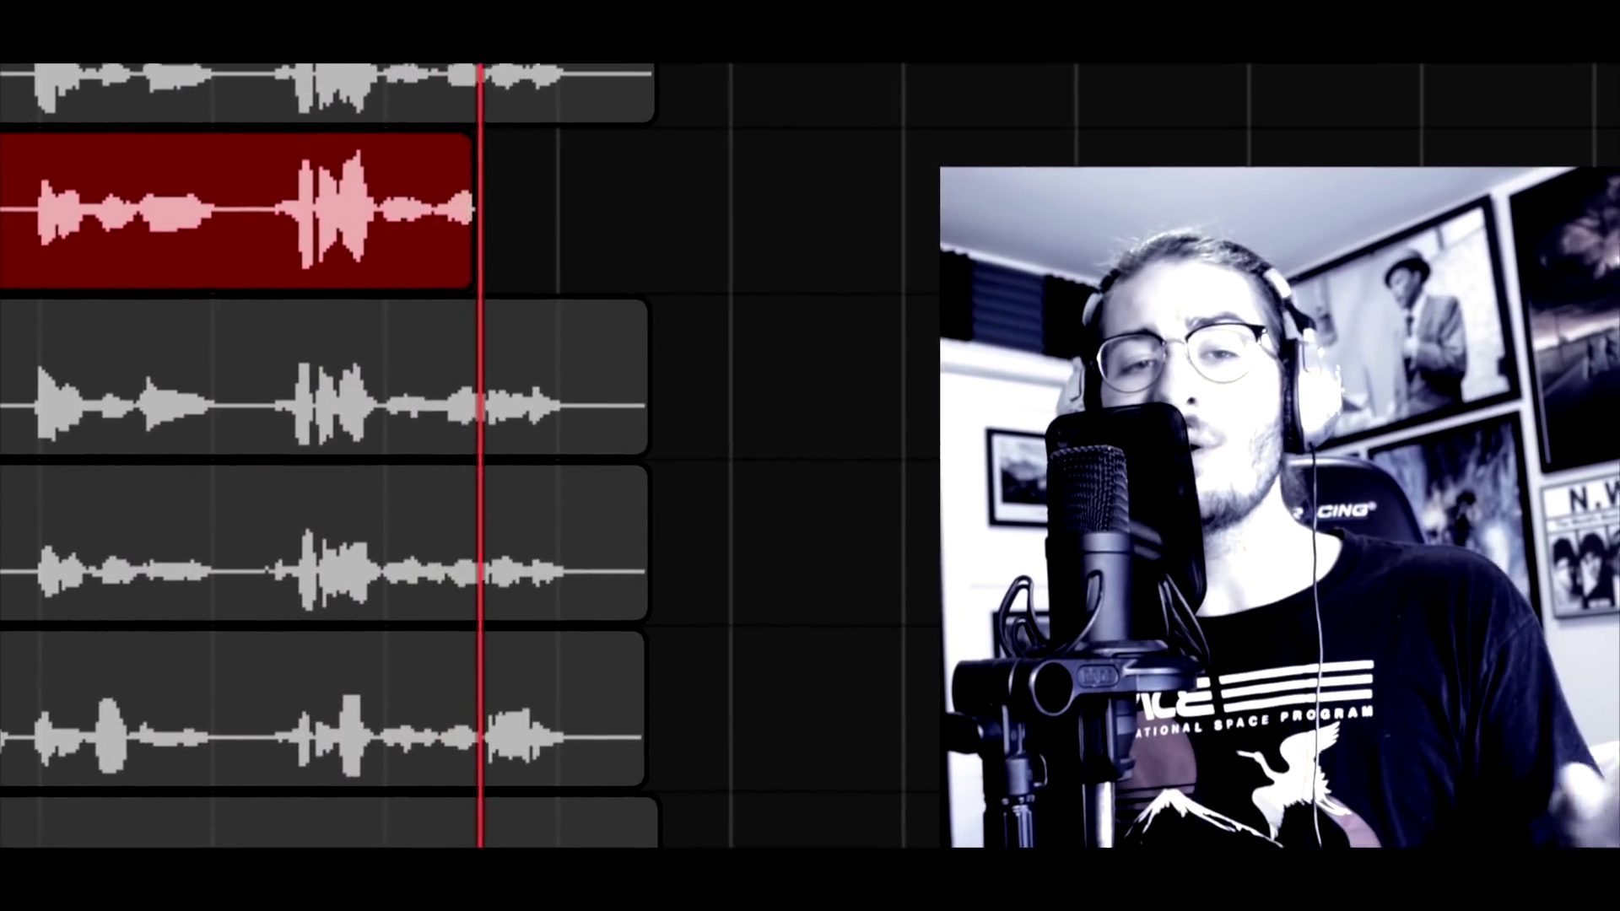
- Move the Dry#09 take to the Wide track and check the volumes of Wide and Accent Right
{"action": "left_click_drag", "start_coordinate": [461, 177], "coordinate": [460, 379]}
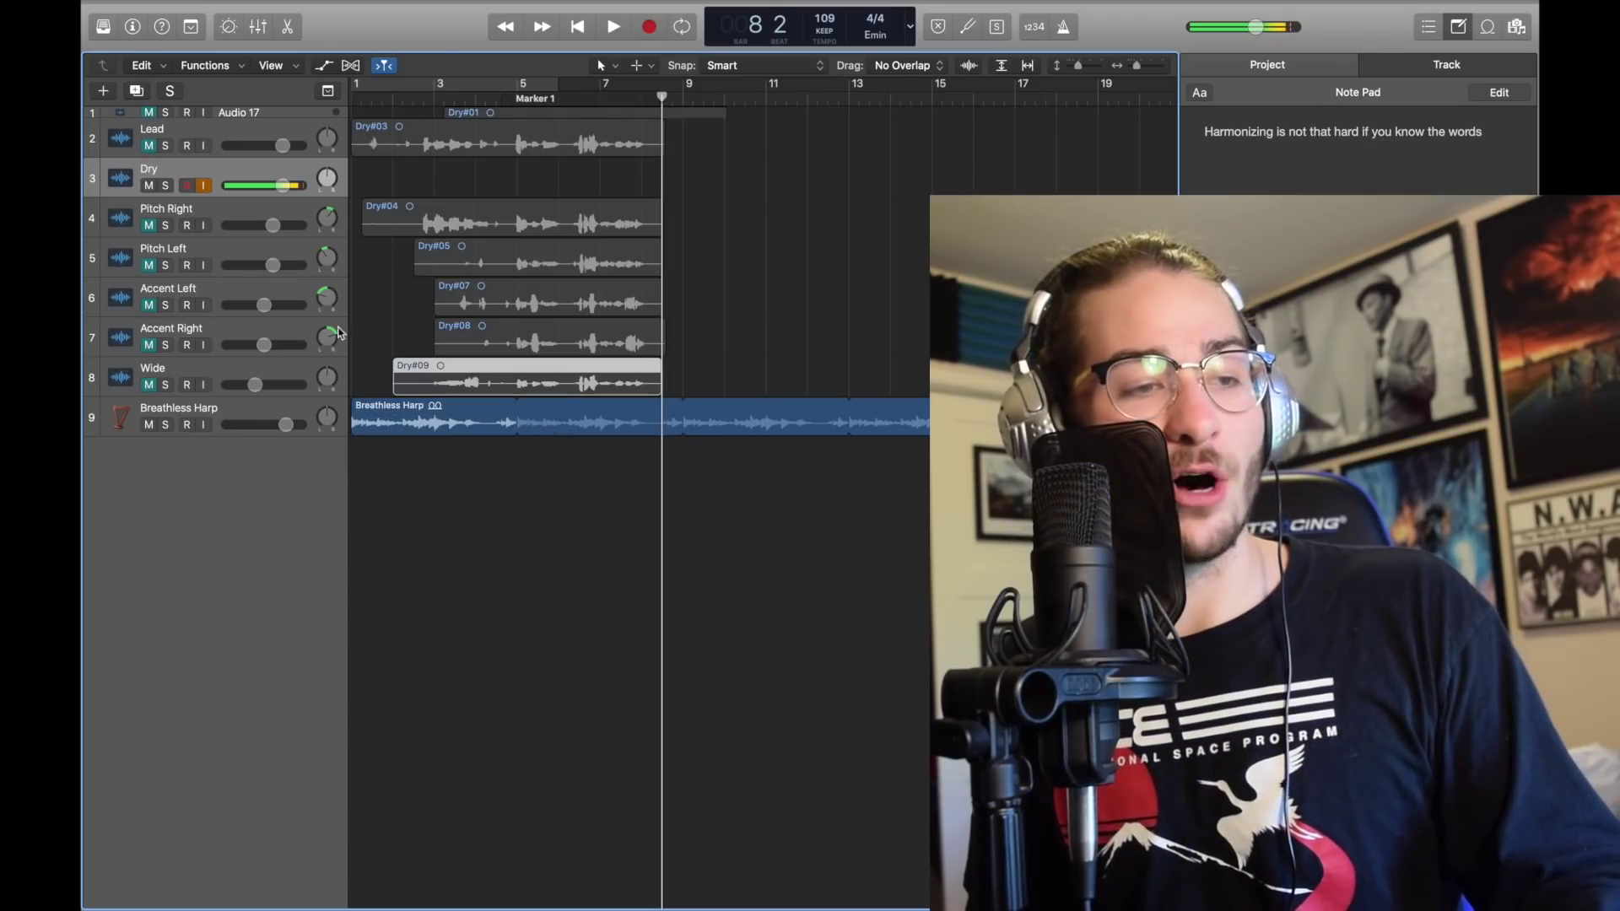
{"action": "left_click", "coordinate": [243, 371]}
{"action": "left_click_drag", "start_coordinate": [255, 384], "coordinate": [255, 384]}
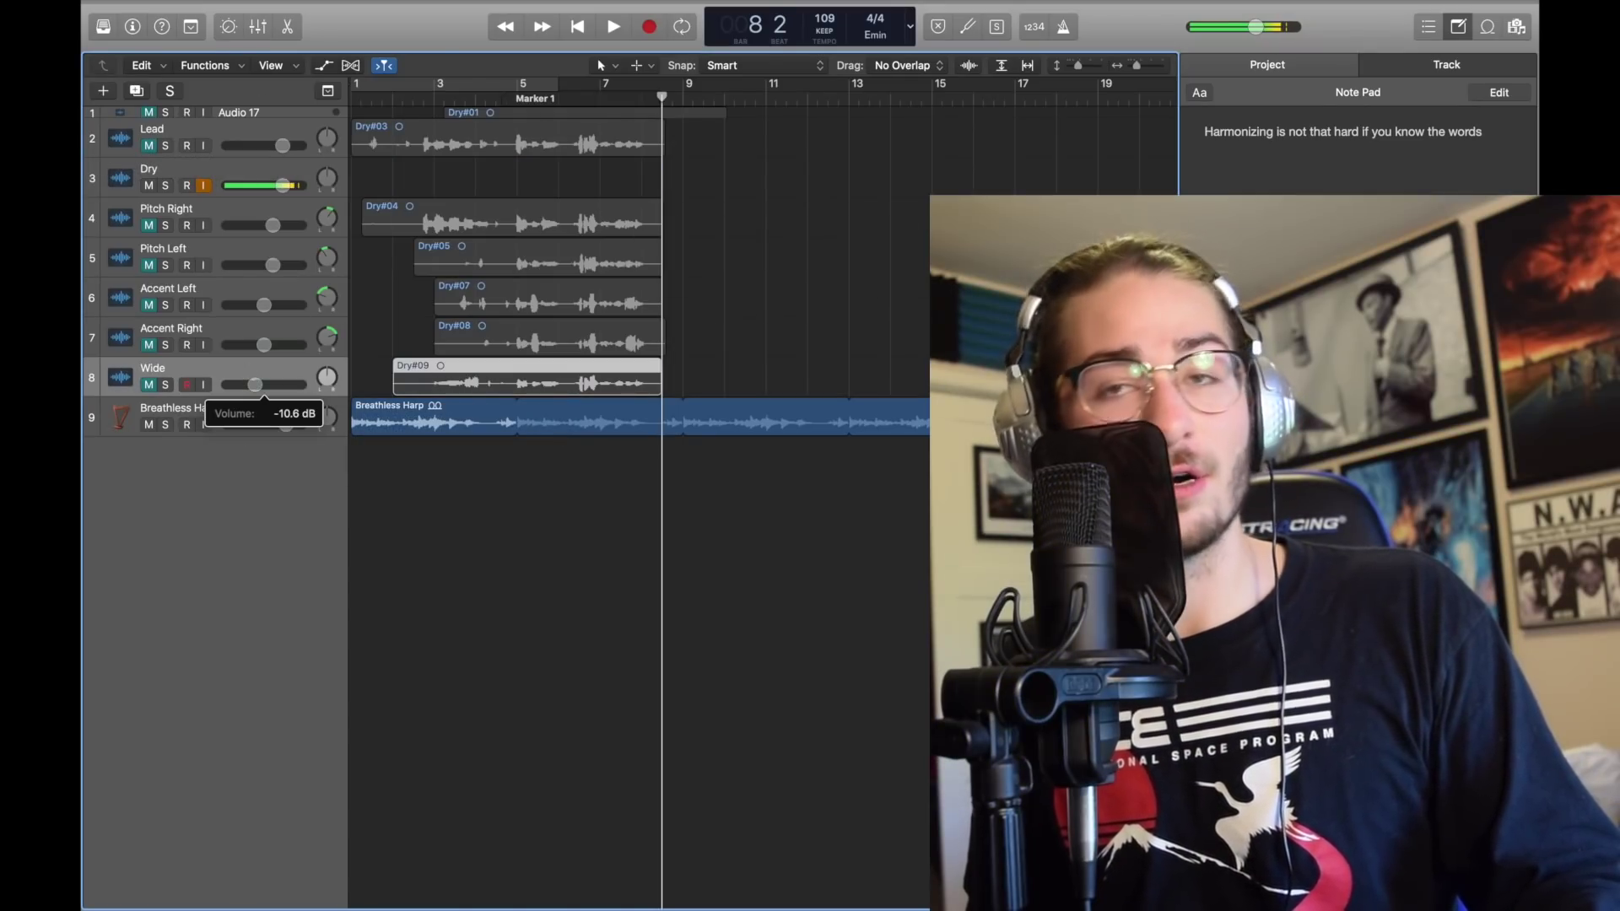
{"action": "left_click", "coordinate": [264, 345]}
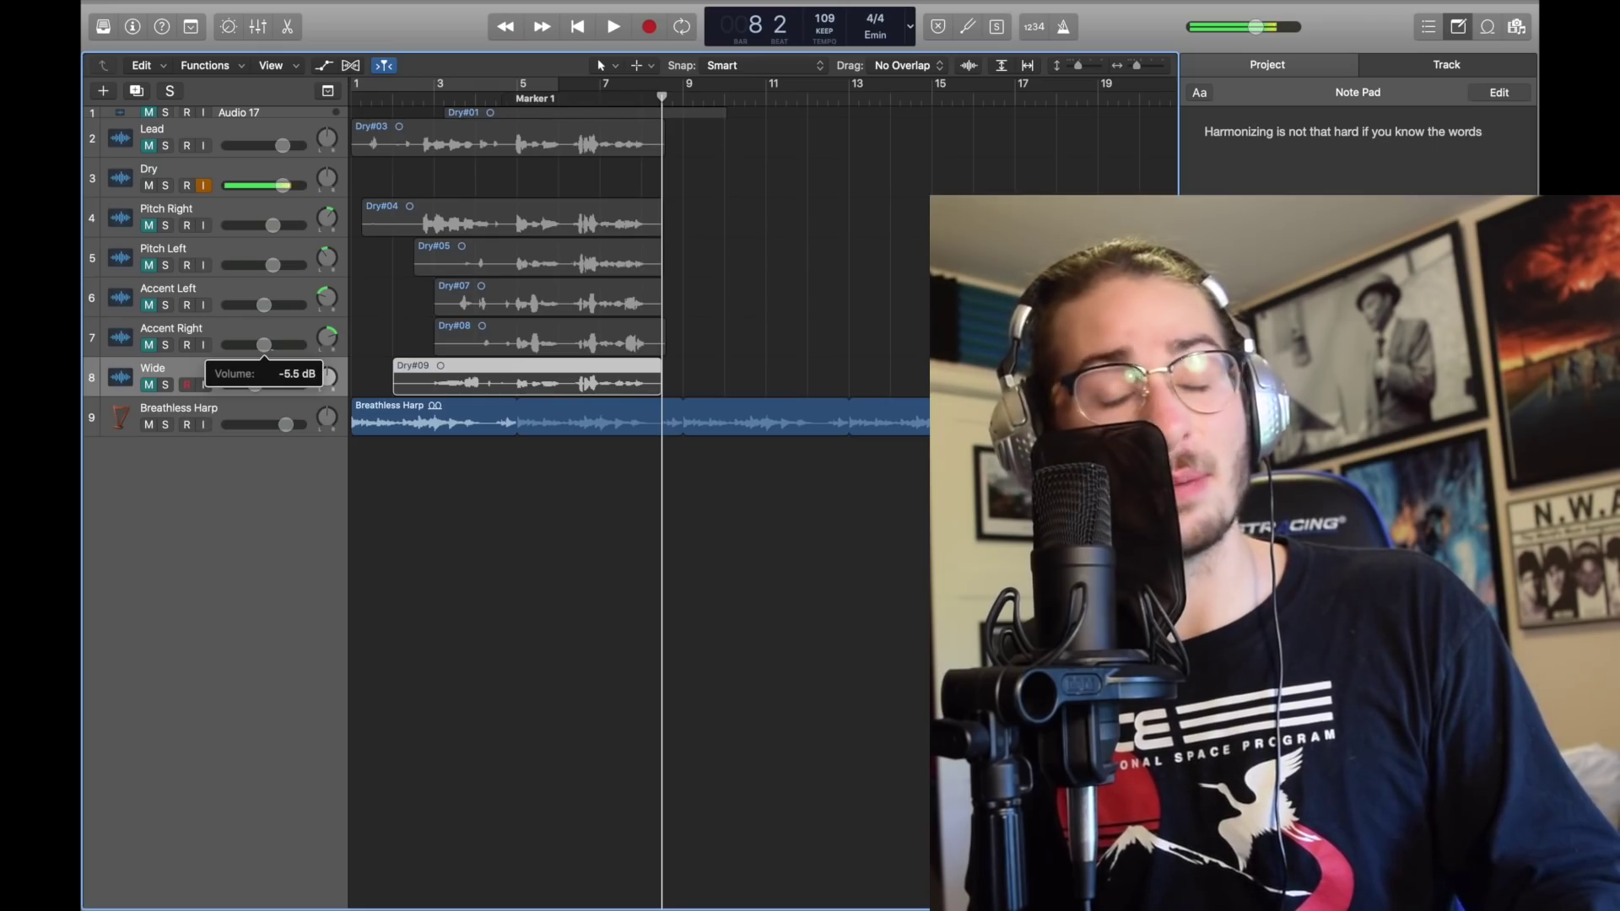
- Show the mixer, examine the Wide track's Sample Delay plug-in and its left and right delays, and hide the mixer
{"action": "left_click", "coordinate": [260, 33]}
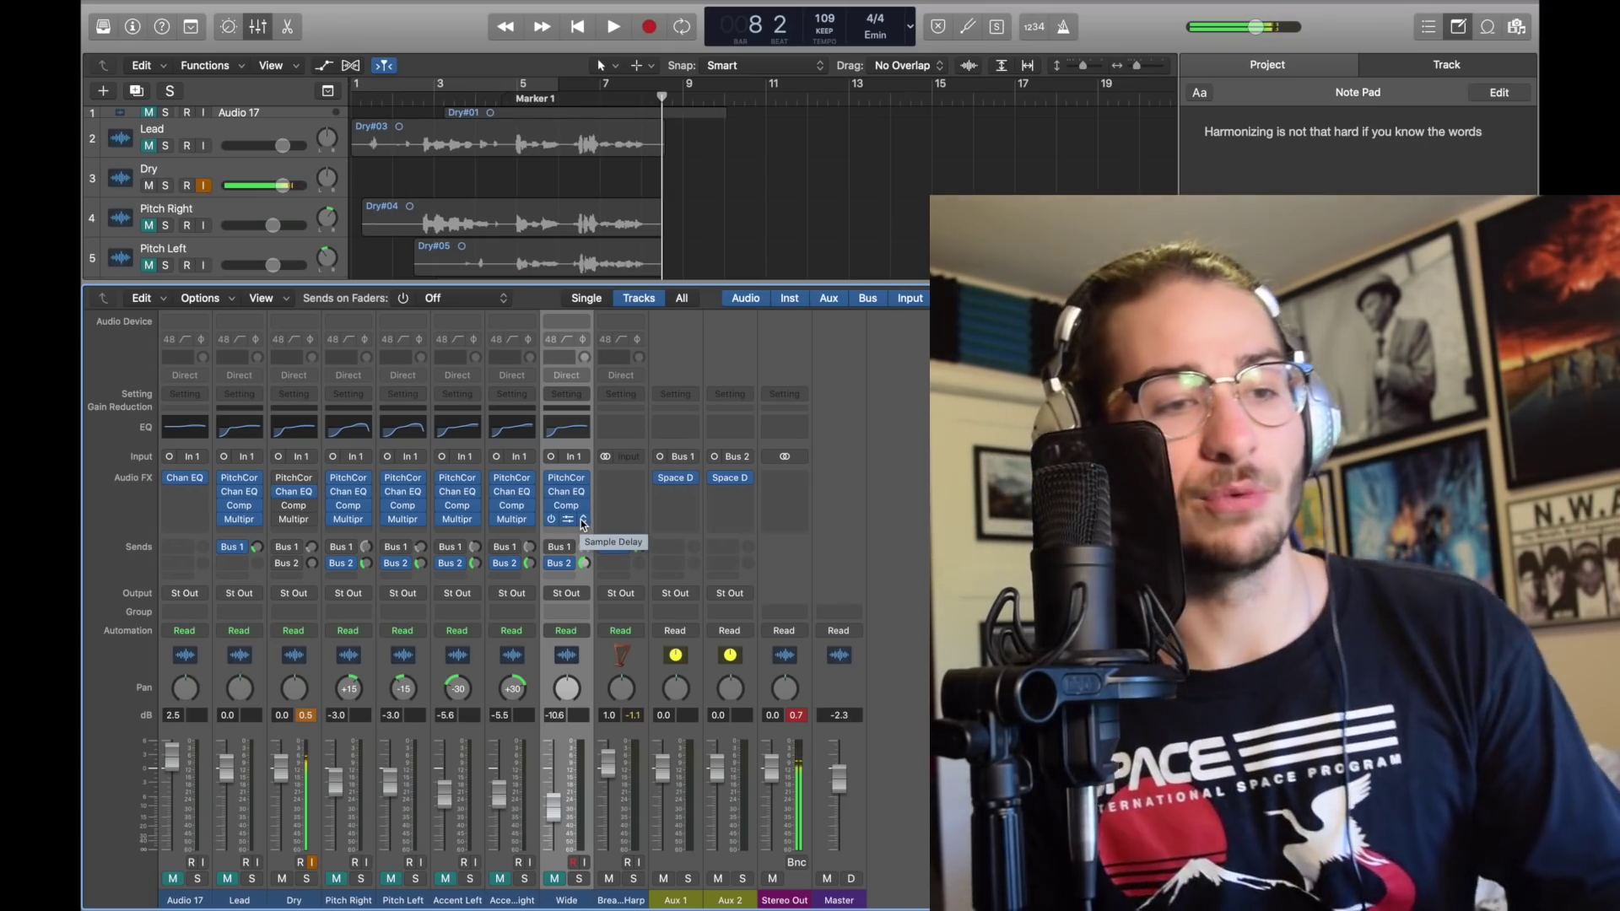
{"action": "left_click", "coordinate": [582, 523]}
{"action": "mouse_move", "coordinate": [650, 721]}
{"action": "mouse_move", "coordinate": [776, 700]}
{"action": "left_click", "coordinate": [896, 727]}
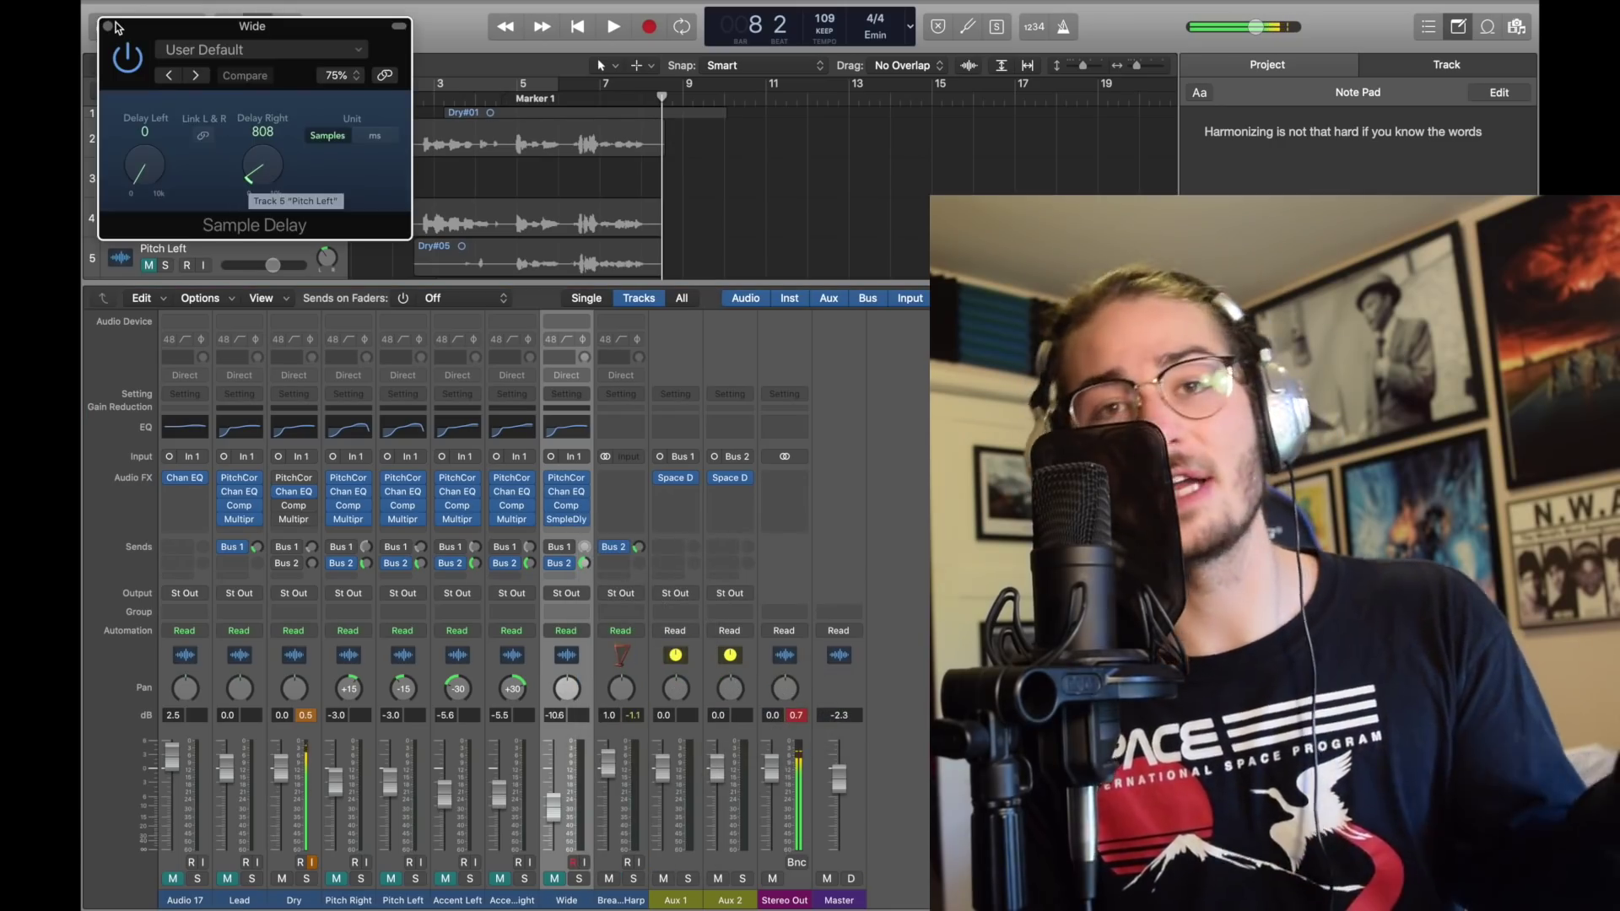
{"action": "left_click", "coordinate": [108, 26]}
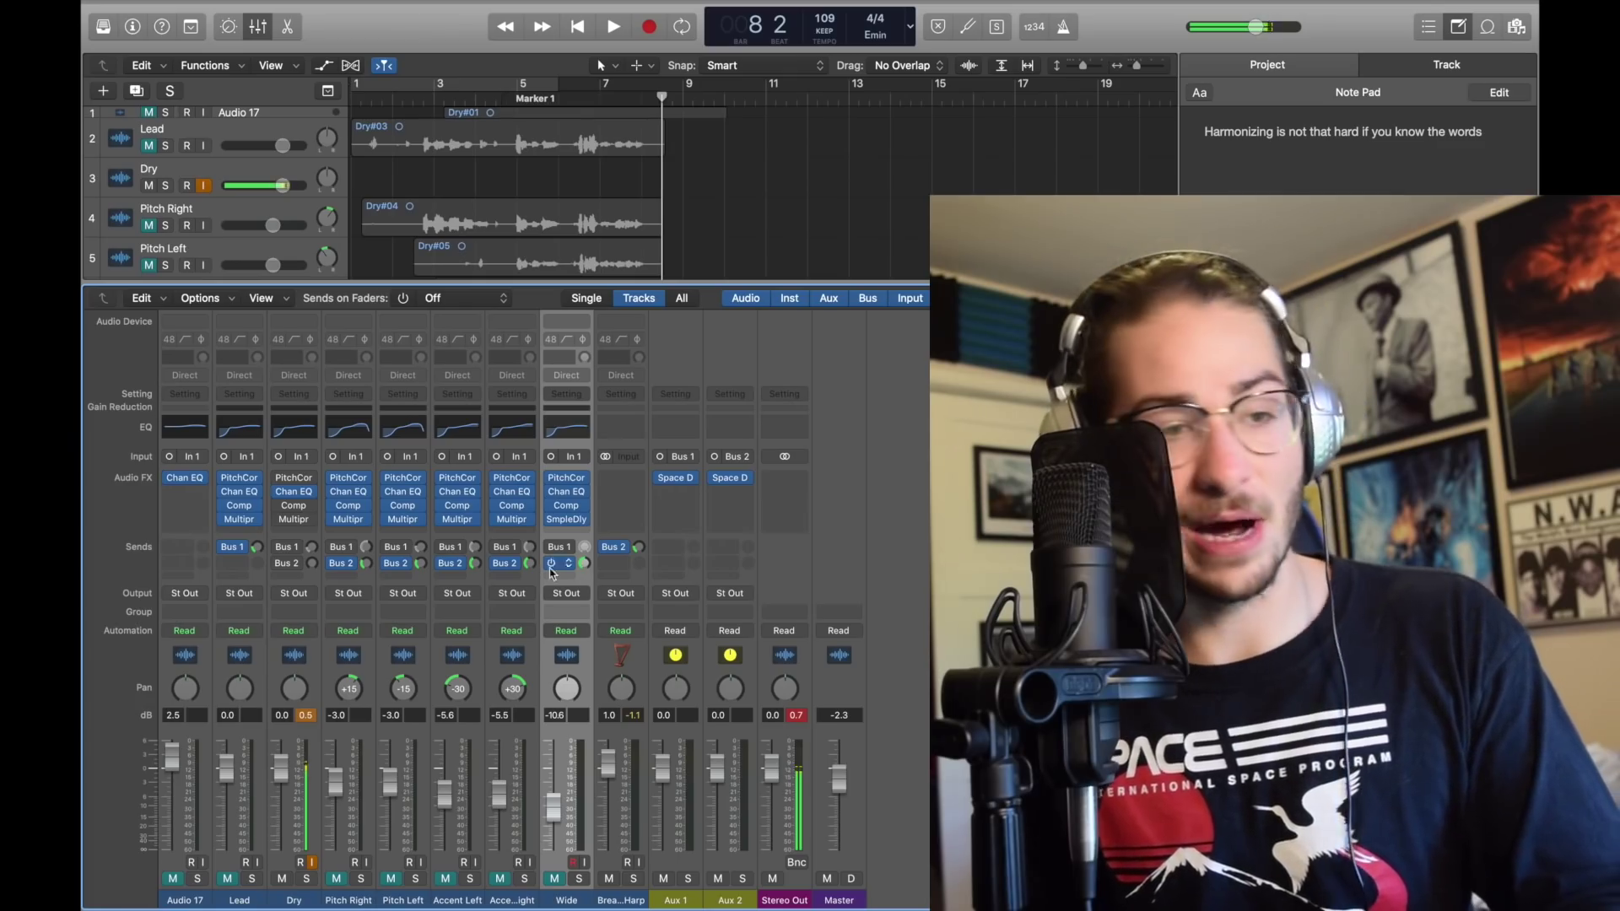
{"action": "key", "text": "x"}
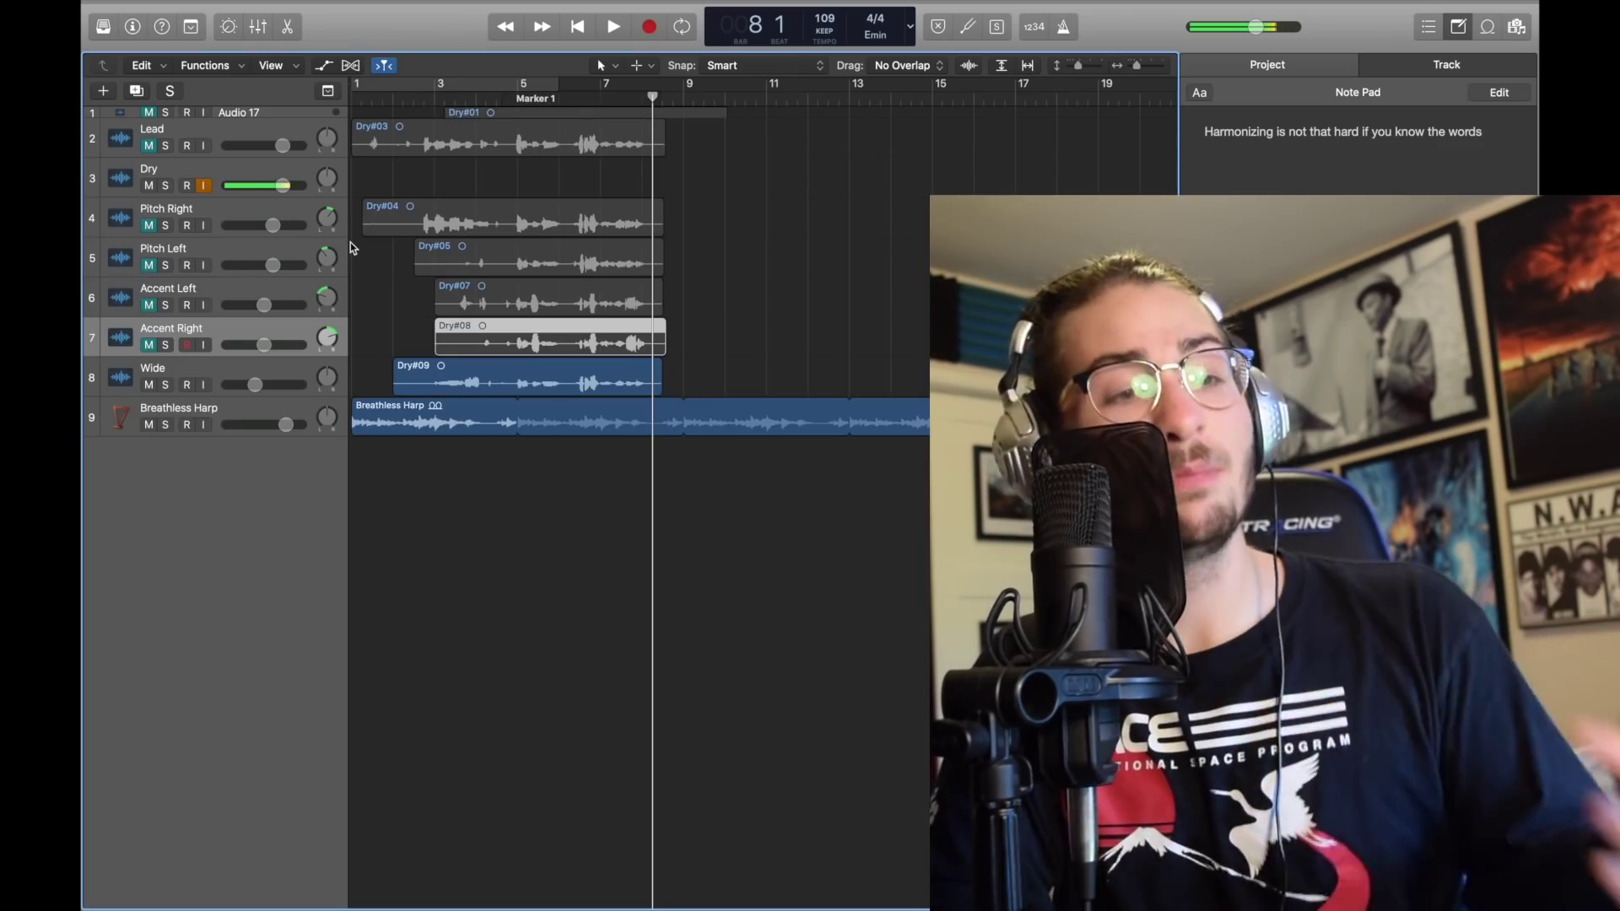
- Review the pan positions of Pitch Right and Pitch Left and the volume levels of Pitch Right and Accent Left
{"action": "mouse_move", "coordinate": [328, 301]}
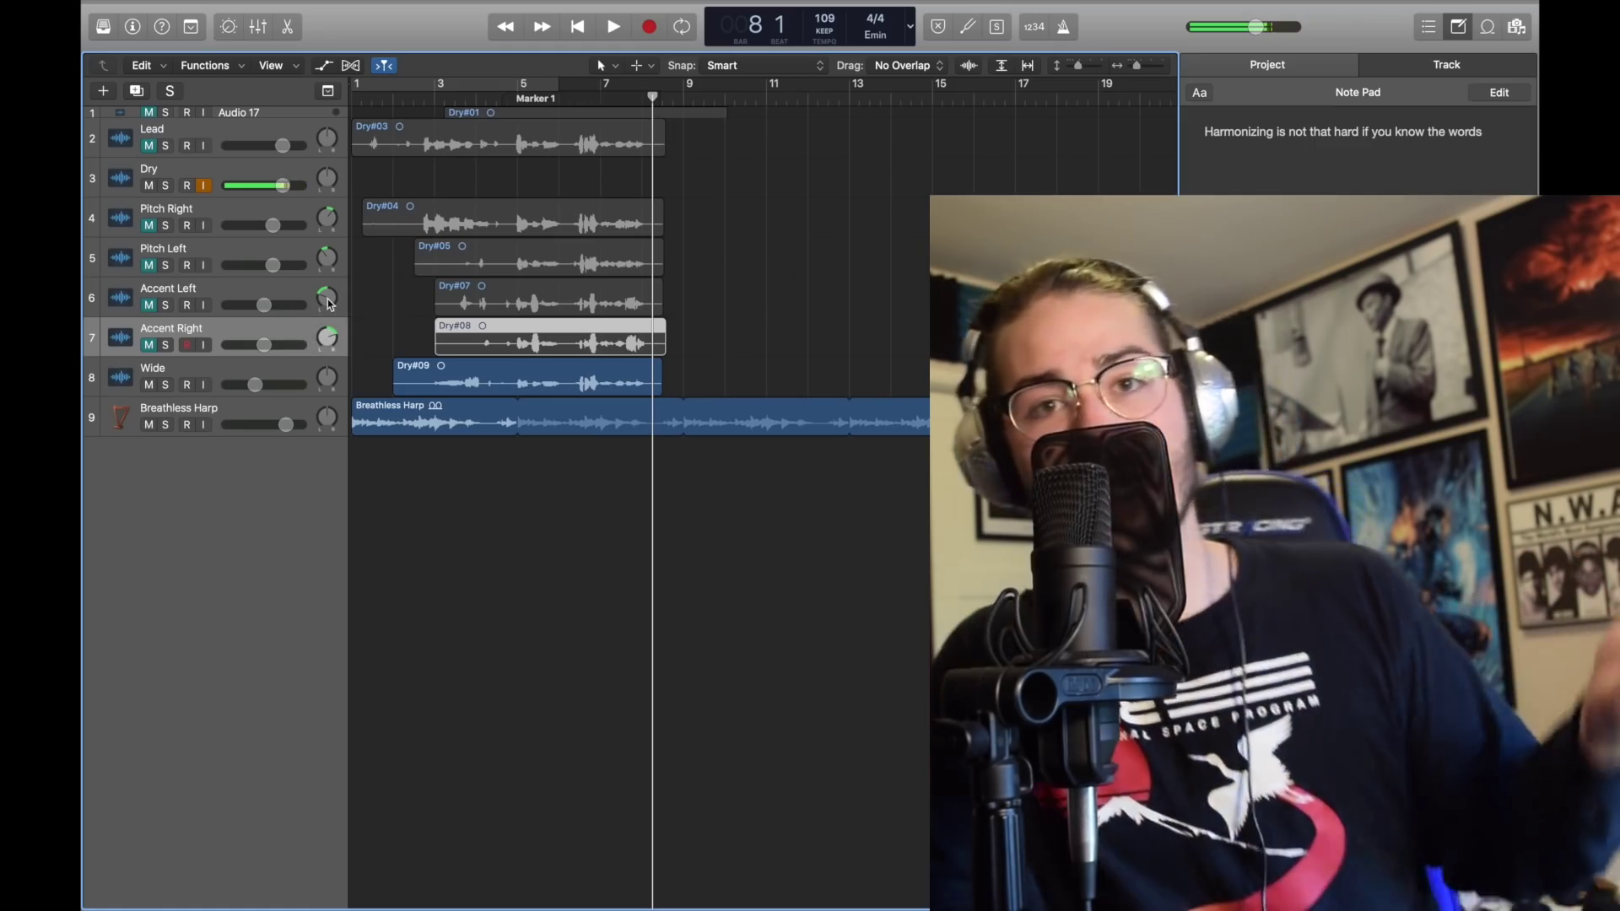
{"action": "scroll", "coordinate": [329, 304], "scroll_direction": "up", "scroll_amount": 1}
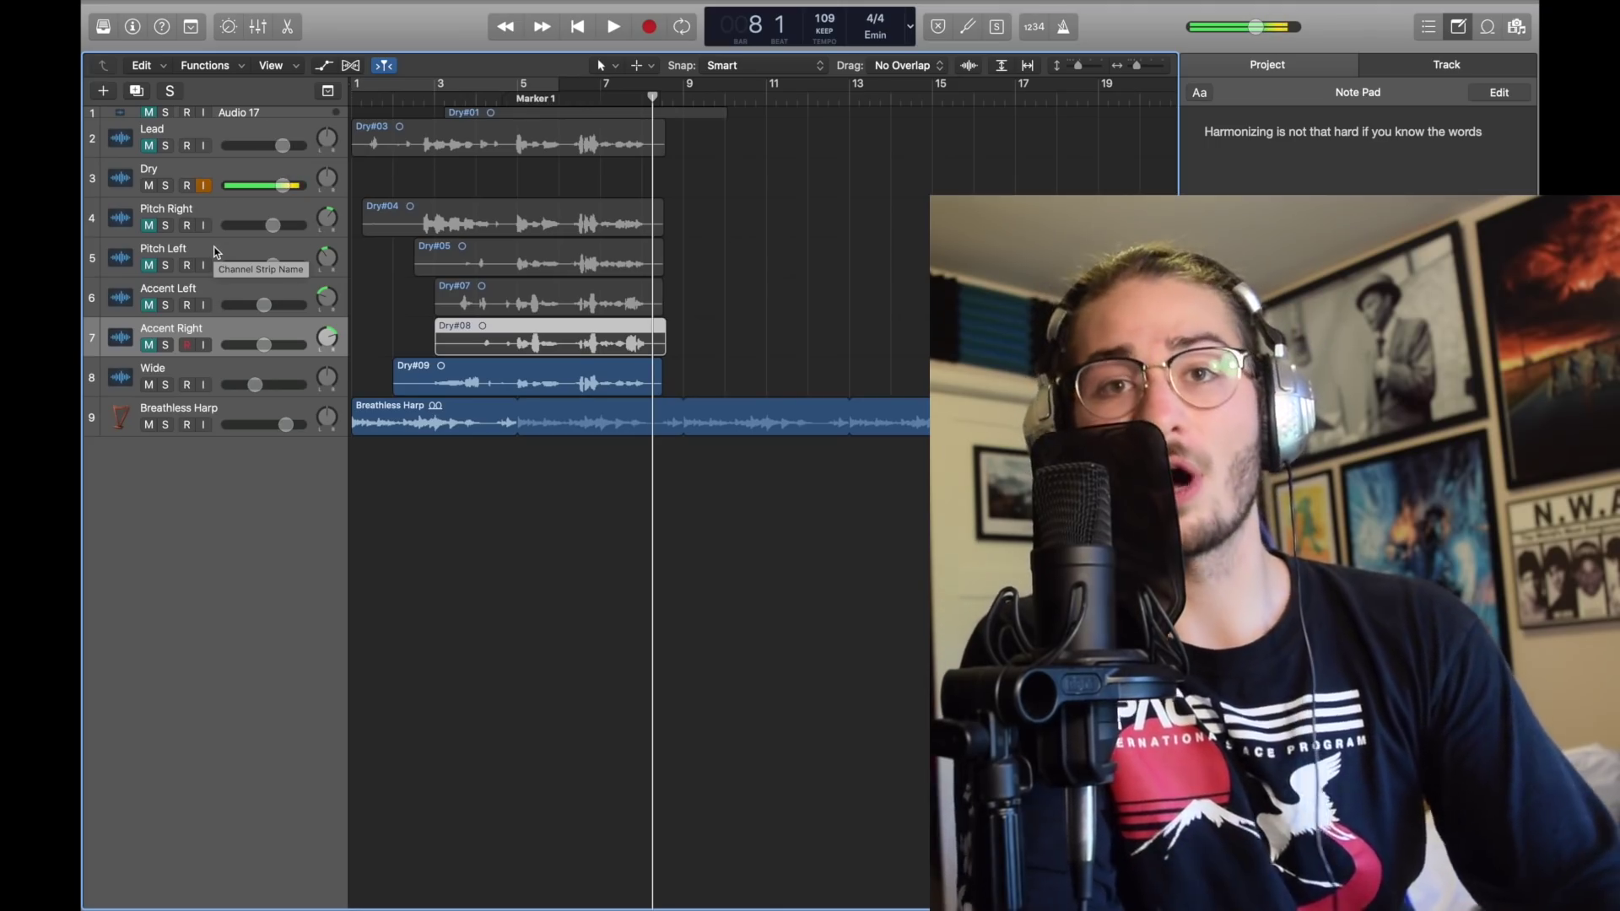
{"action": "left_click", "coordinate": [327, 221]}
{"action": "left_click", "coordinate": [328, 221]}
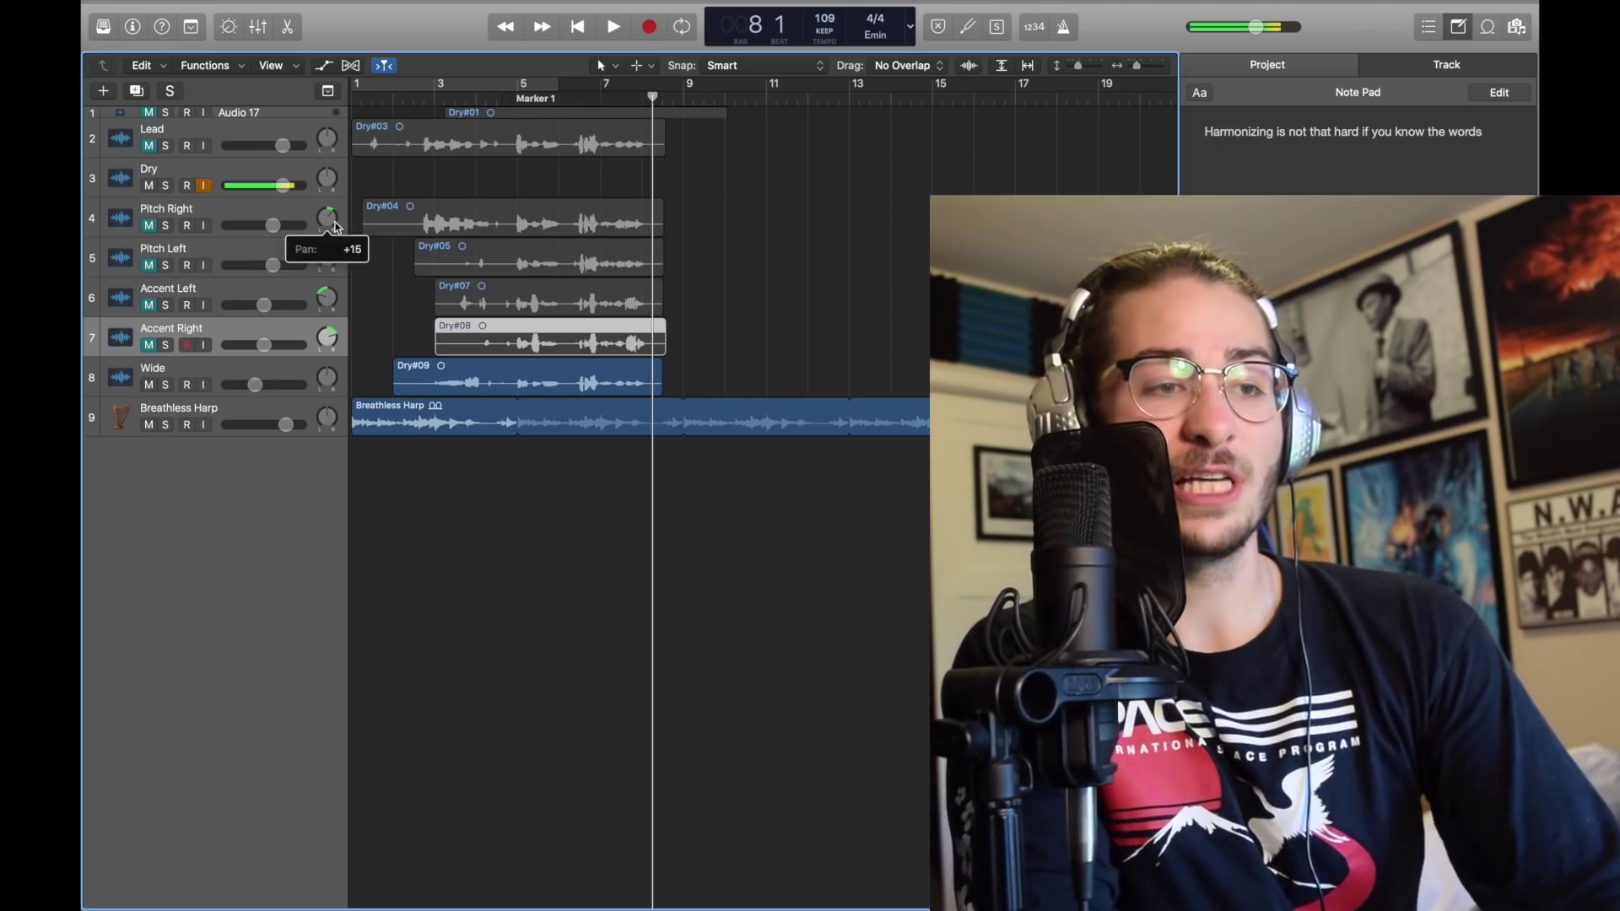
{"action": "left_click", "coordinate": [327, 260]}
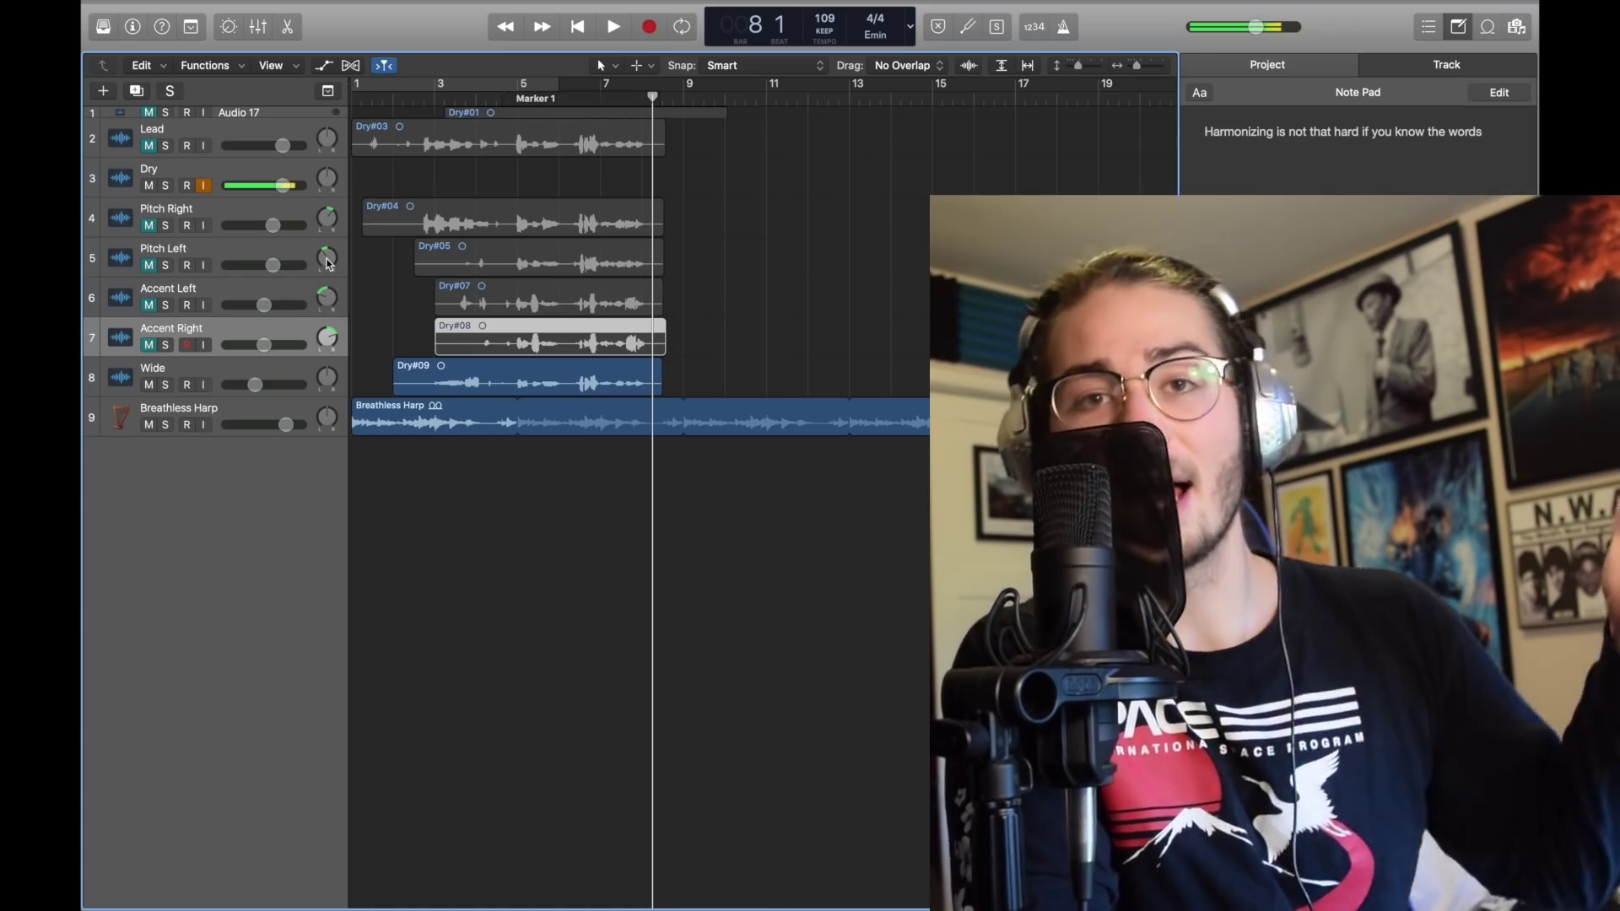
{"action": "left_click", "coordinate": [277, 231]}
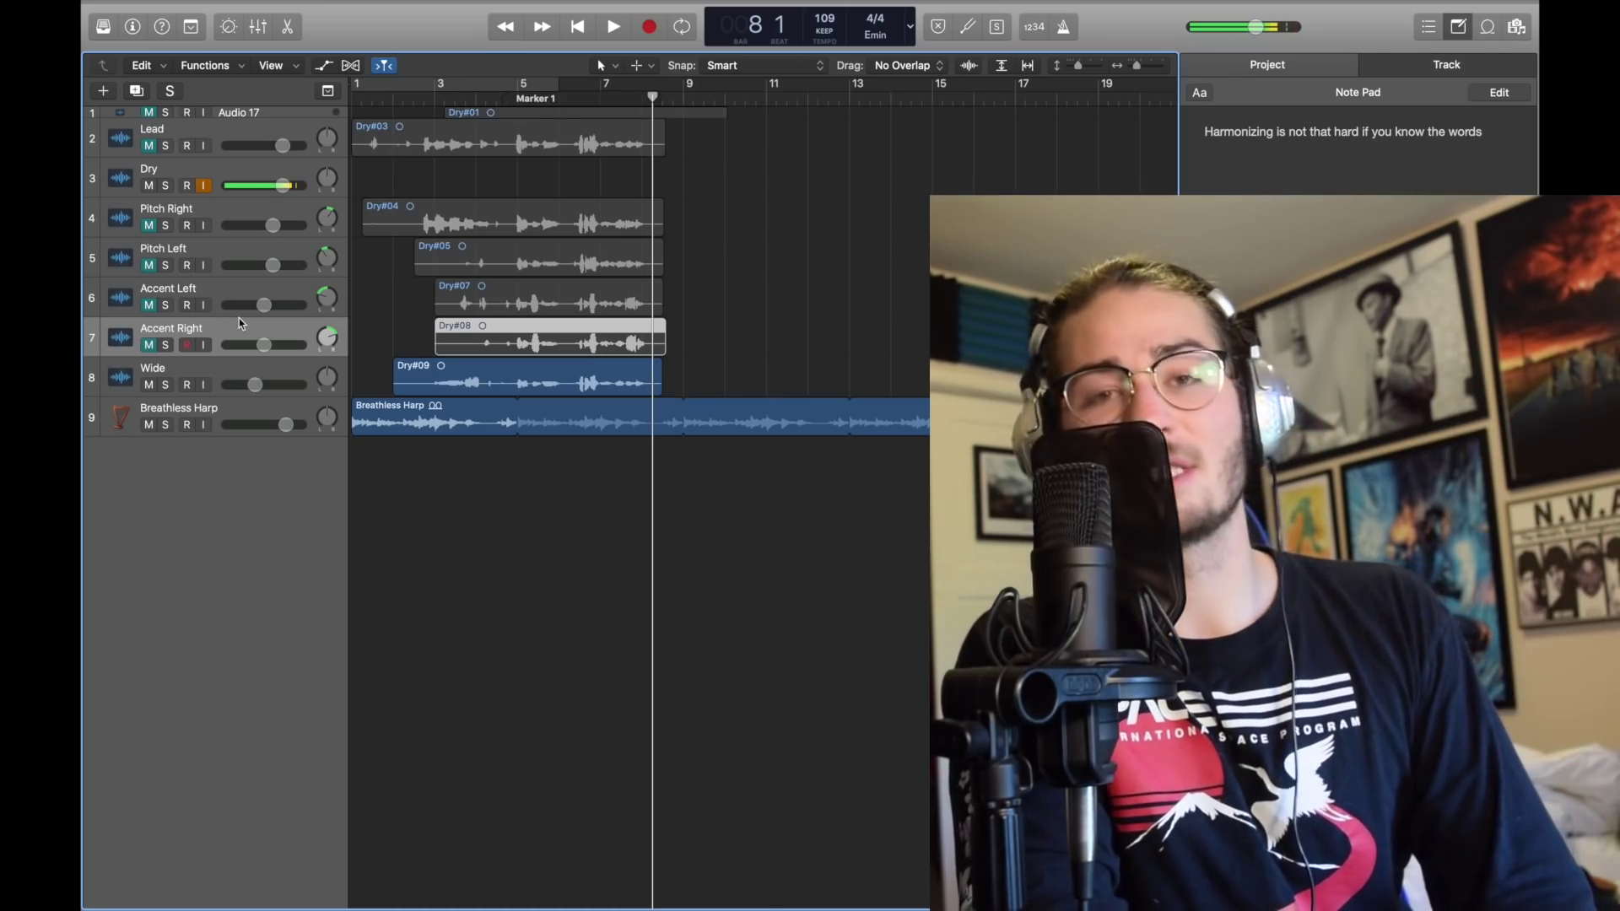
{"action": "left_click", "coordinate": [263, 310]}
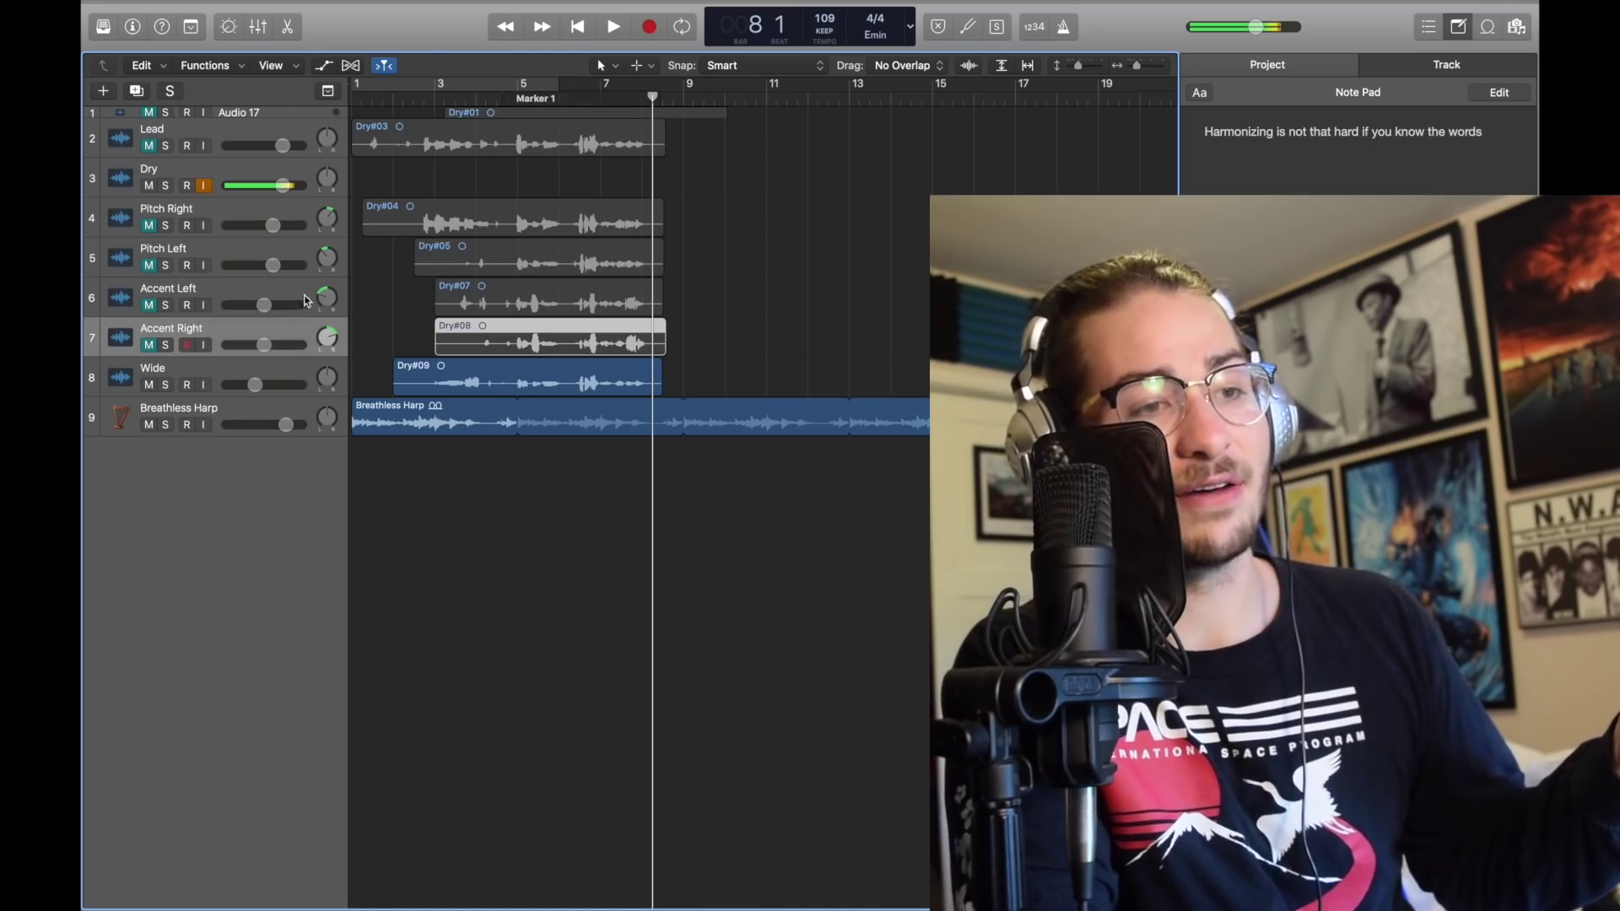